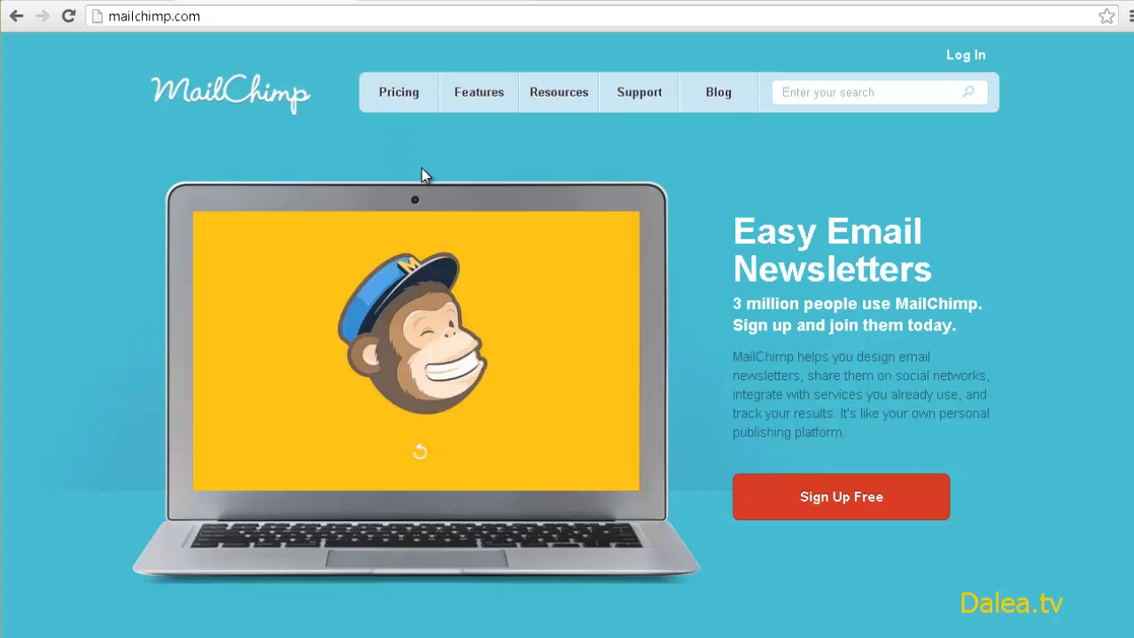
pyautogui.click(403, 116)
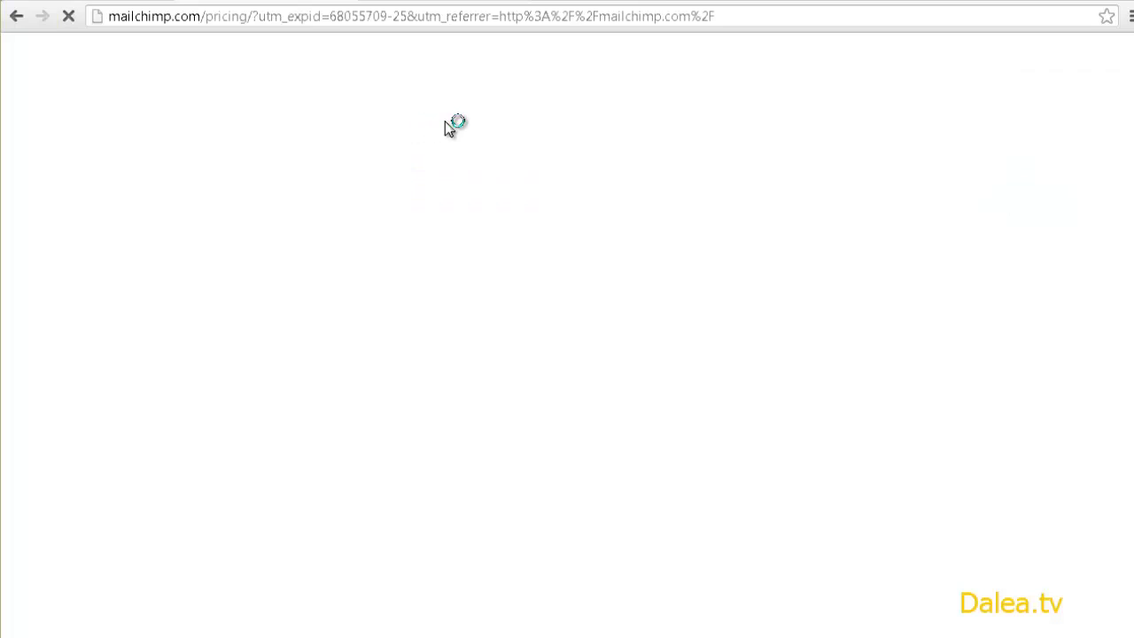
pyautogui.scroll(-5, 683, 215)
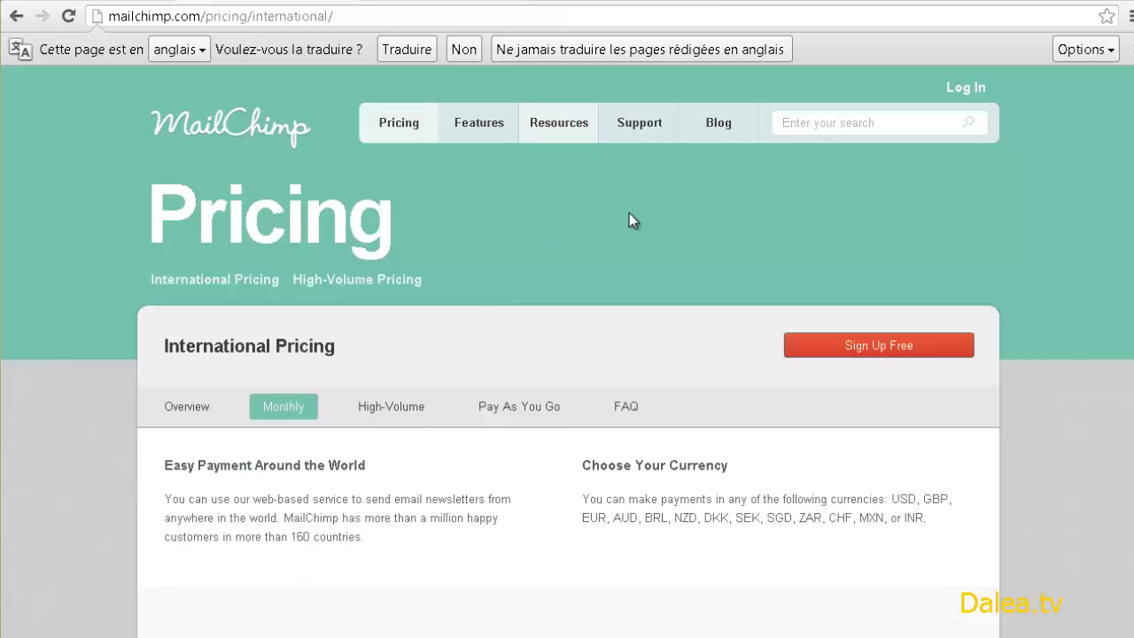
pyautogui.click(256, 127)
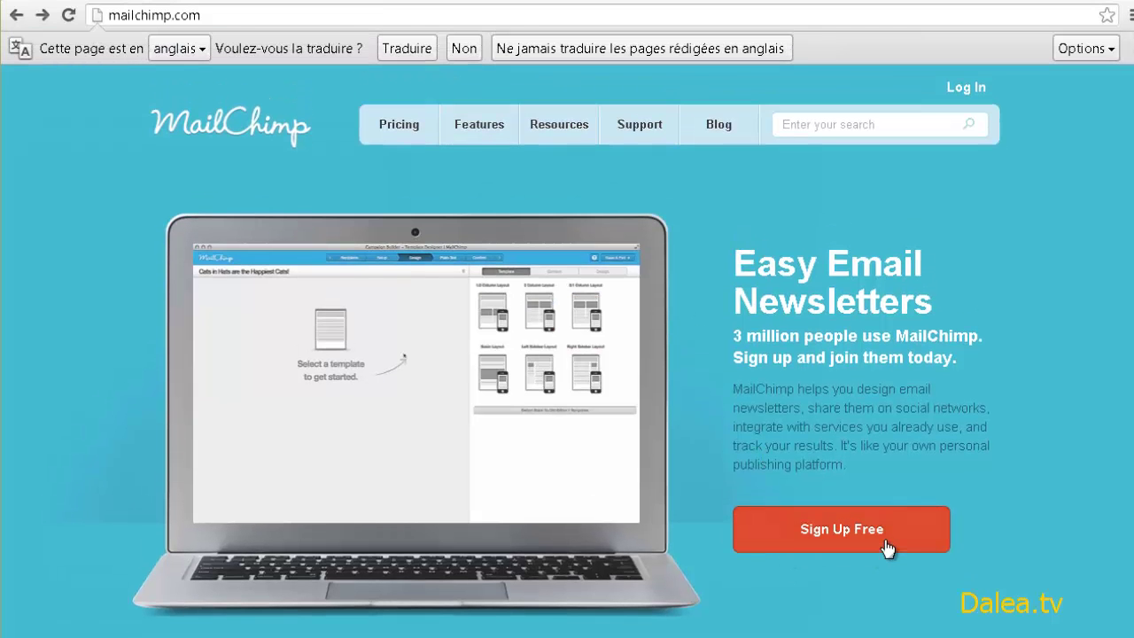
# - Register a free MailChimp account with an email address, username and password
pyautogui.click(876, 537)
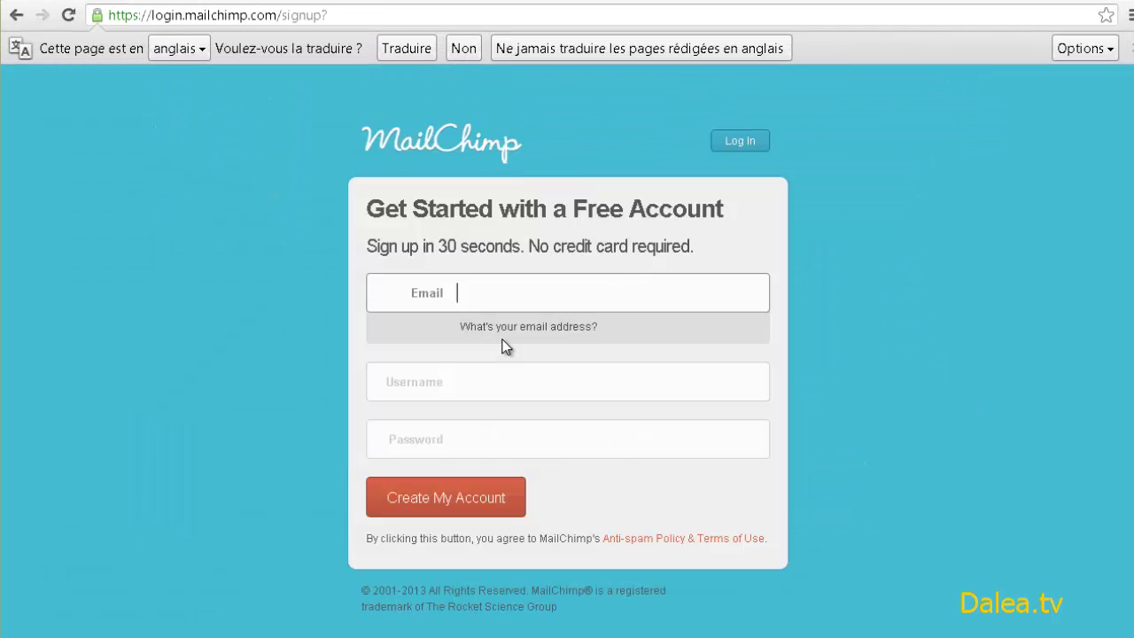
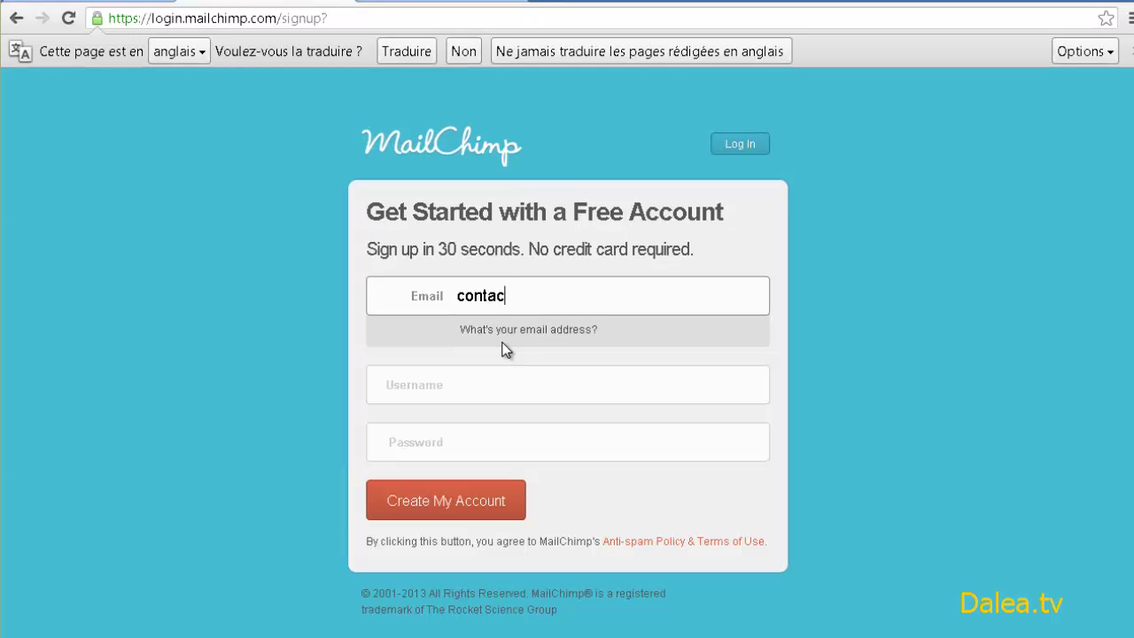
pyautogui.press('Tab')
pyautogui.write('darkje')
pyautogui.press('Tab')
pyautogui.write('••')
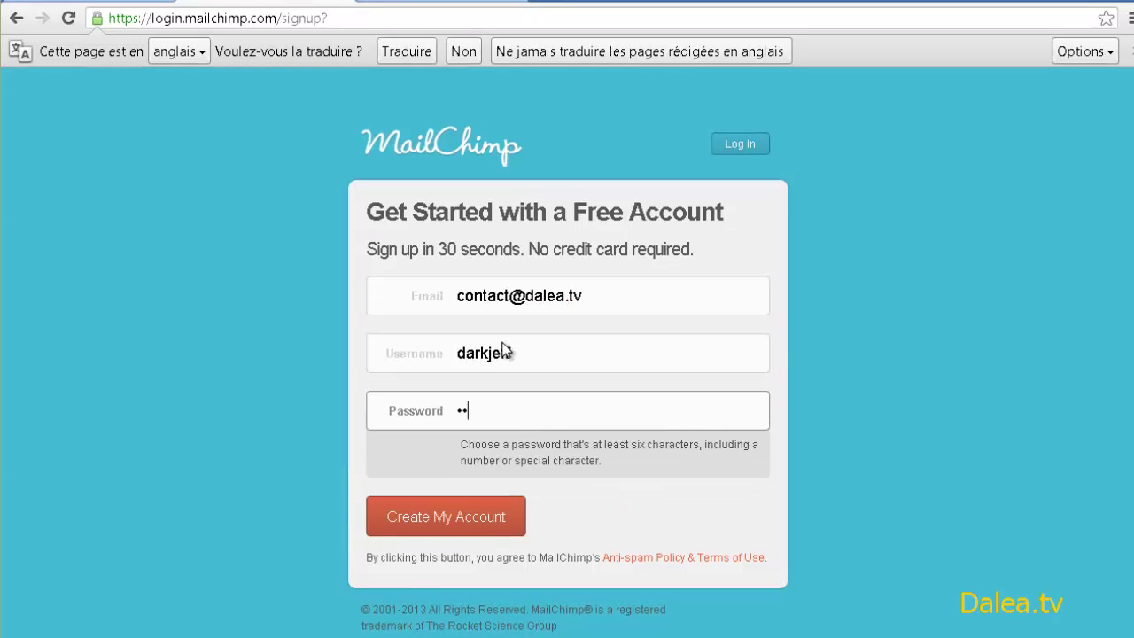
pyautogui.click(492, 524)
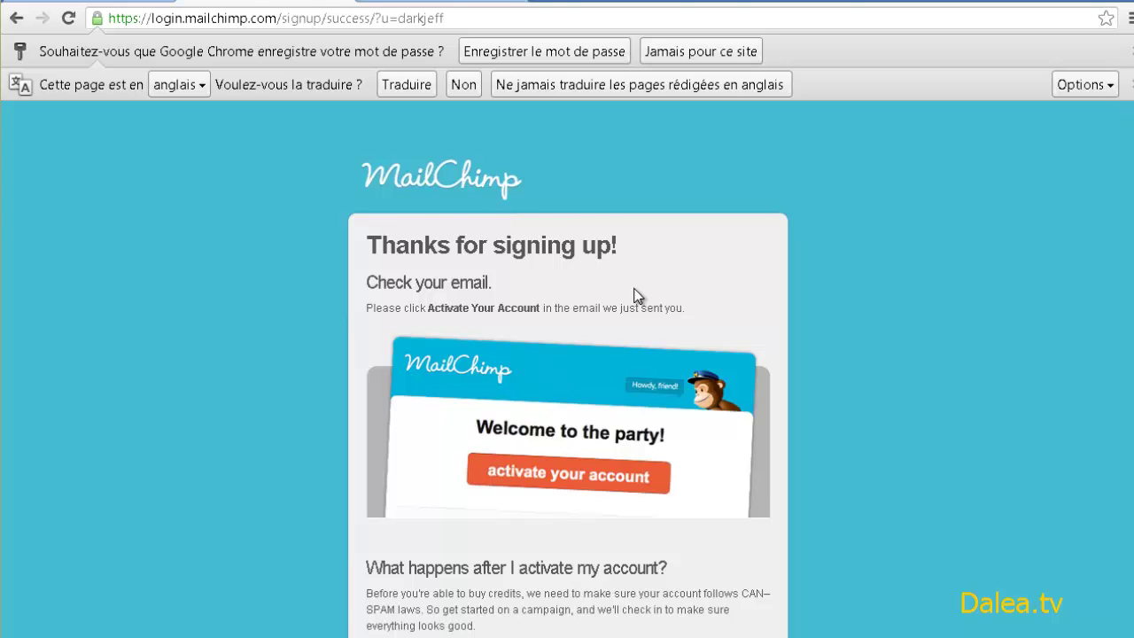
# - Activate the new account from the email and confirm signup after the reCAPTCHA check
pyautogui.scroll(-1, 635, 296)
pyautogui.scroll(-3, 634, 296)
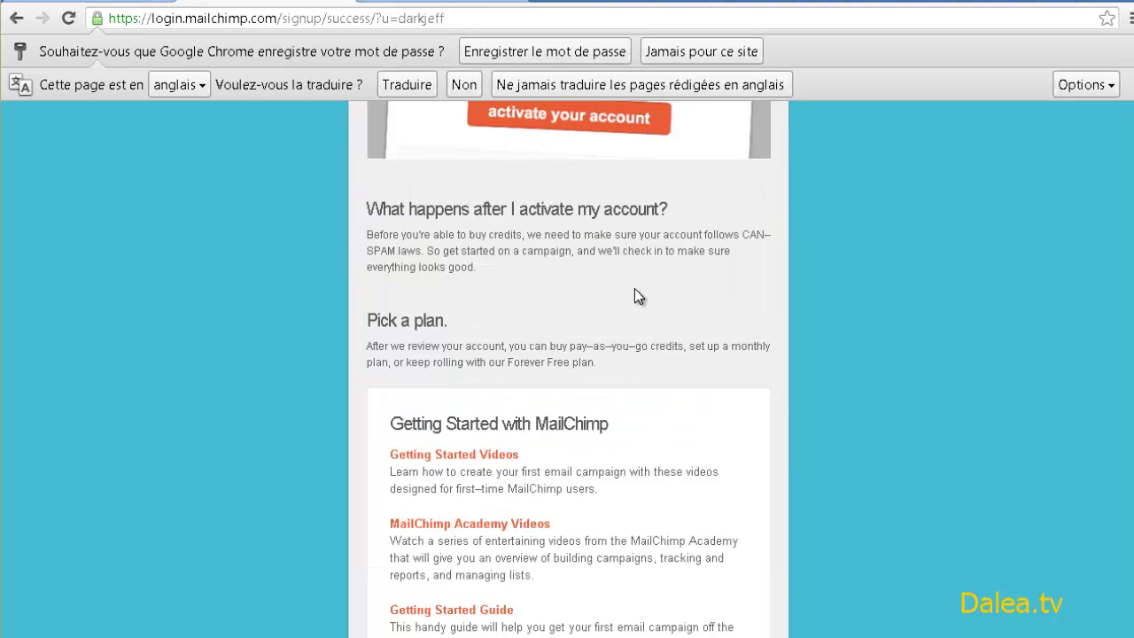
pyautogui.scroll(-3, 635, 297)
pyautogui.scroll(5, 602, 314)
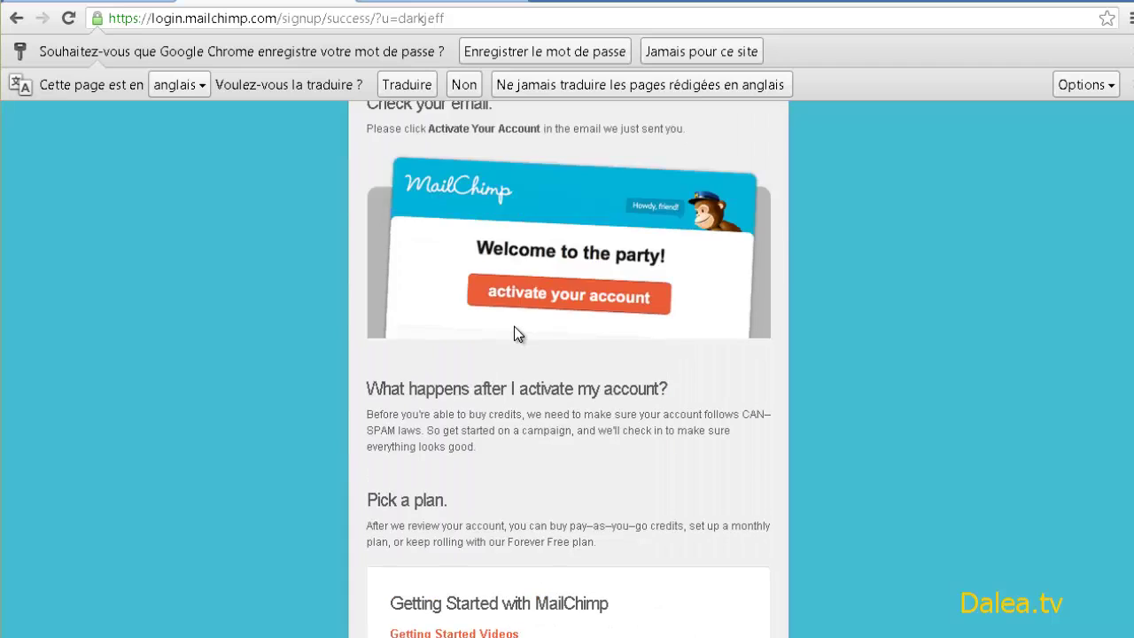
pyautogui.scroll(2, 514, 326)
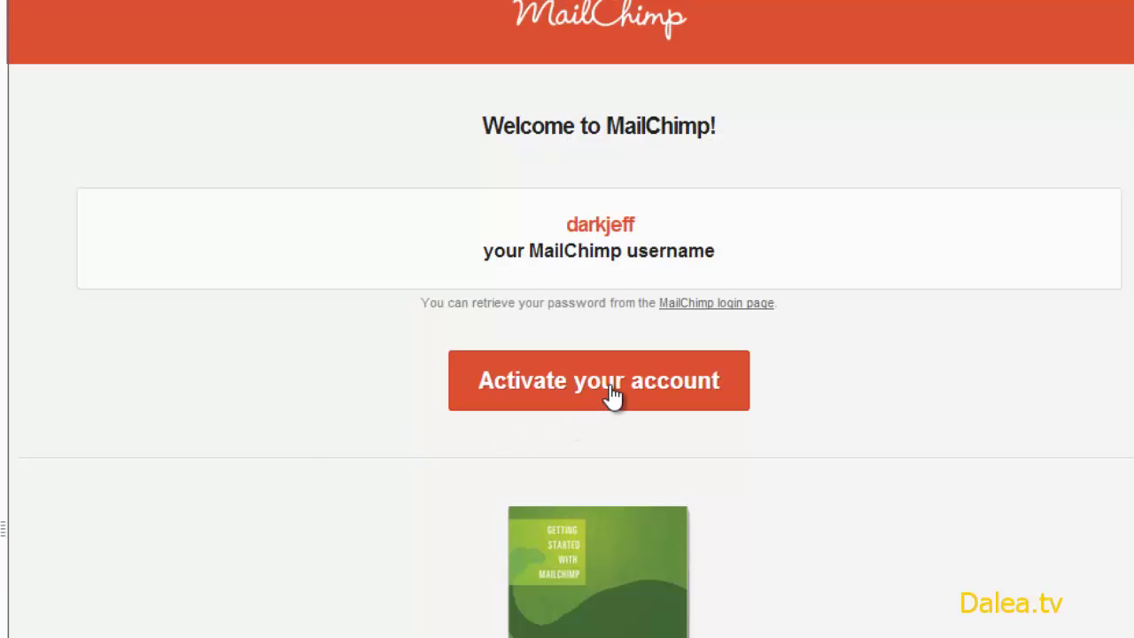
pyautogui.click(610, 396)
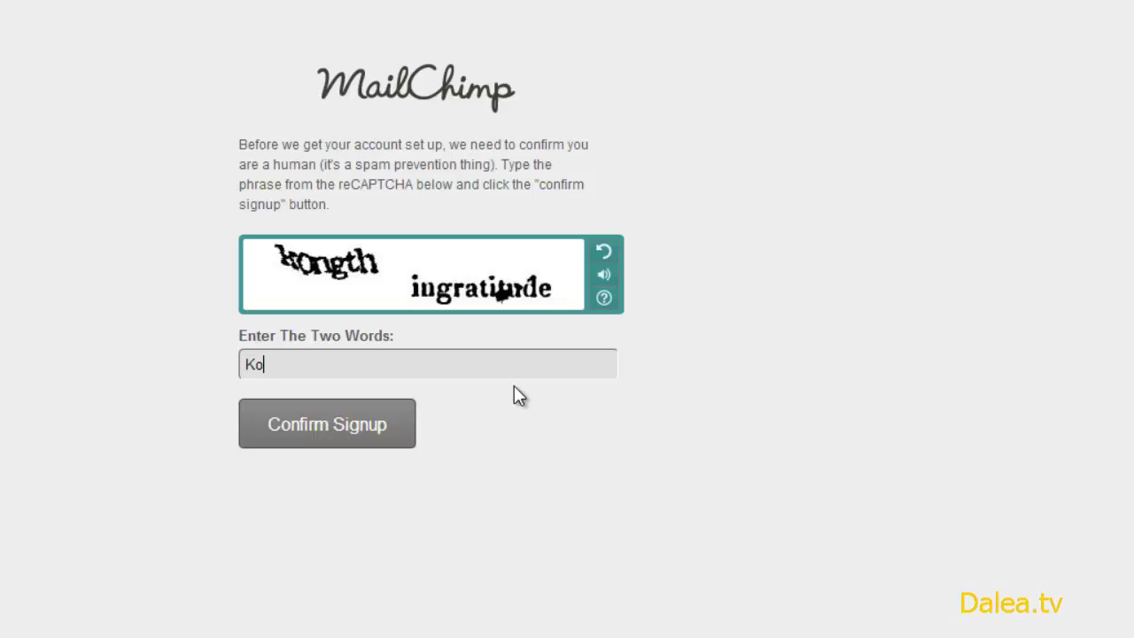
pyautogui.write('Kongth ingratitude')
pyautogui.click(346, 441)
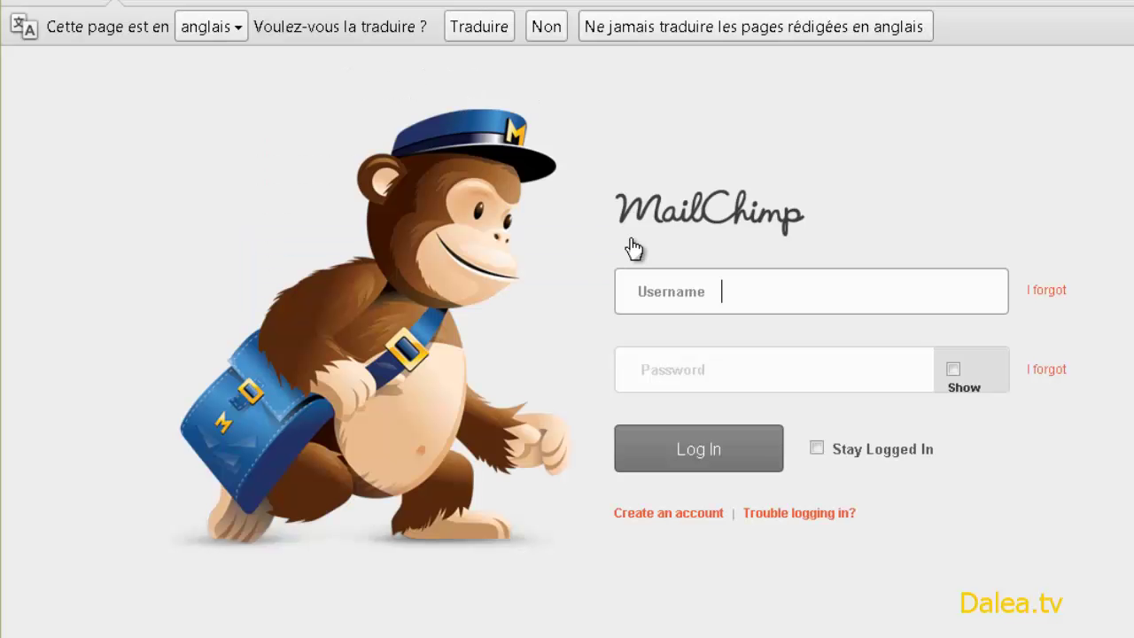
# - Log in to MailChimp with the new account's username and password
pyautogui.write('dar')
pyautogui.press('Down')
pyautogui.press('Return')
pyautogui.press('Tab')
pyautogui.write('d•••••••')
pyautogui.press('Return')
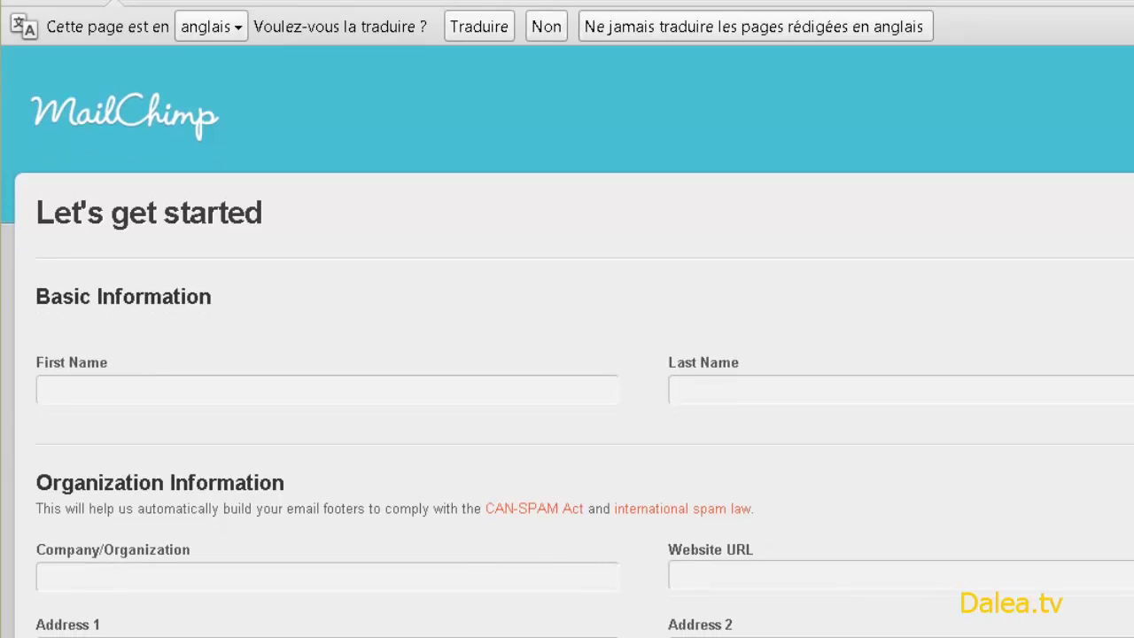
# - Enter the contact's first and last name in the profile form
pyautogui.scroll(-5, 1064, 319)
pyautogui.scroll(-5, 1061, 328)
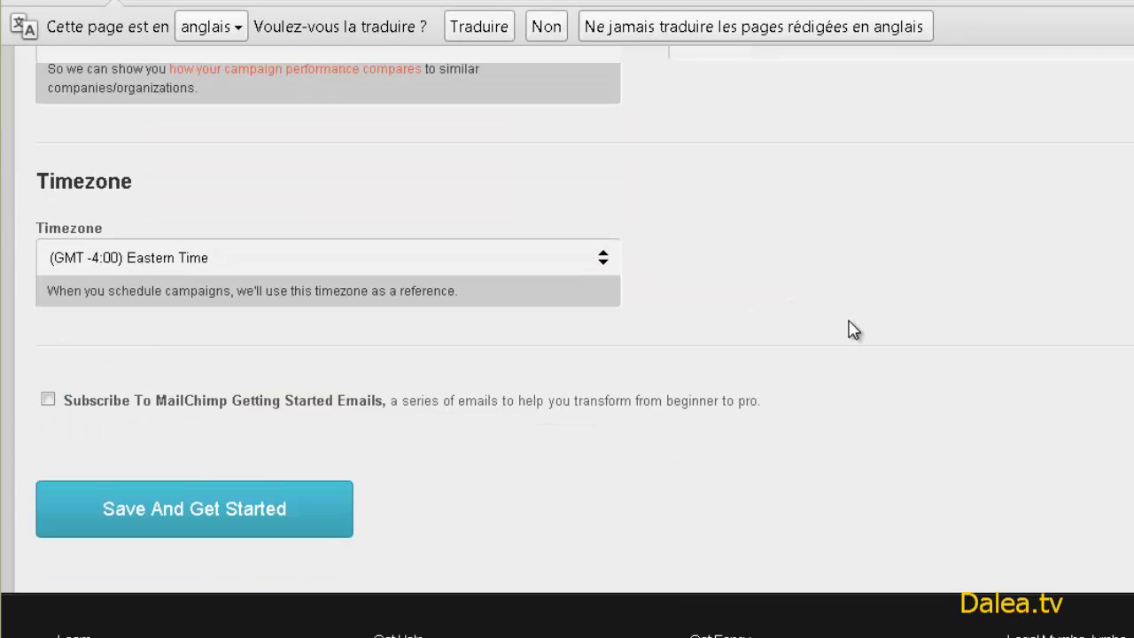
pyautogui.scroll(10, 785, 329)
pyautogui.click(232, 393)
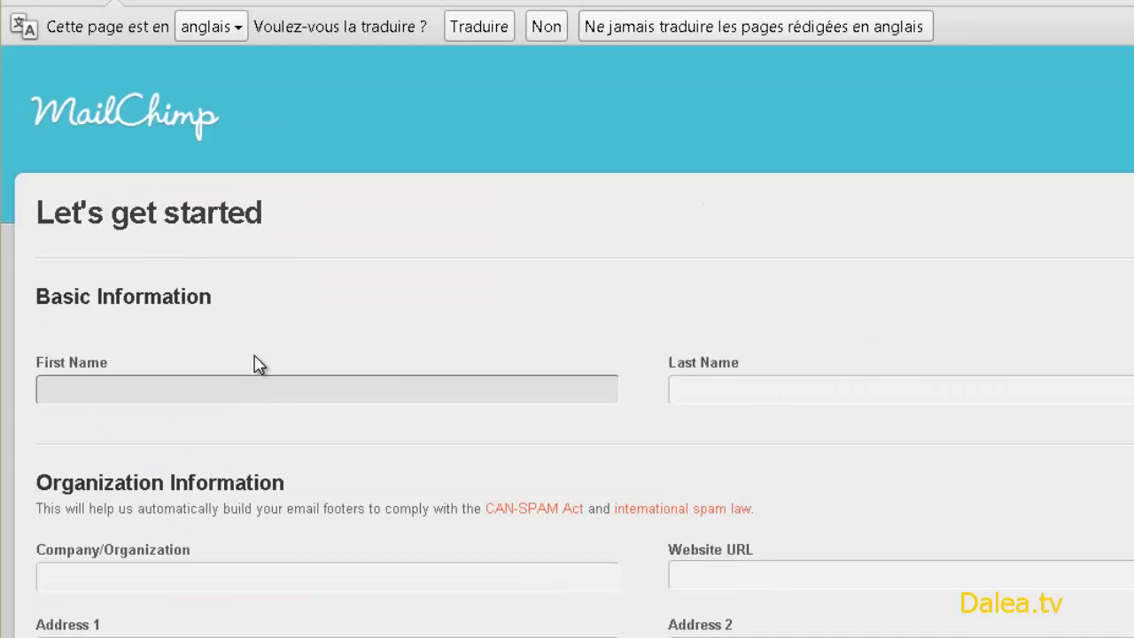
pyautogui.press('Tab')
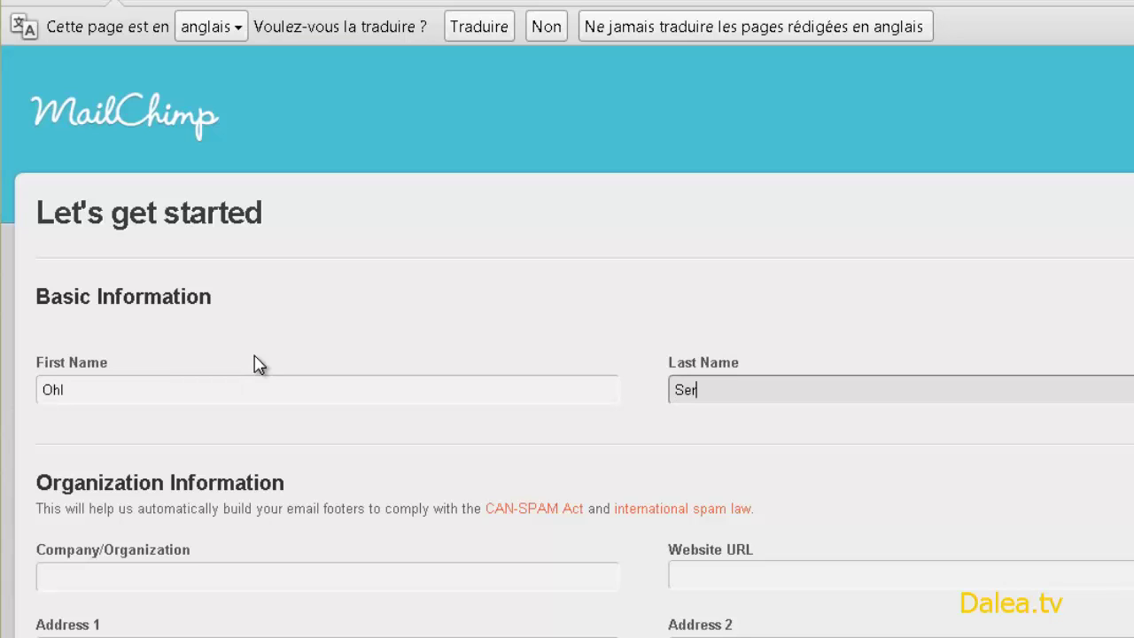
pyautogui.press('Tab')
pyautogui.press('Tab')
# - Fill in the company name, website dalea.tv and the street address
pyautogui.click(118, 576)
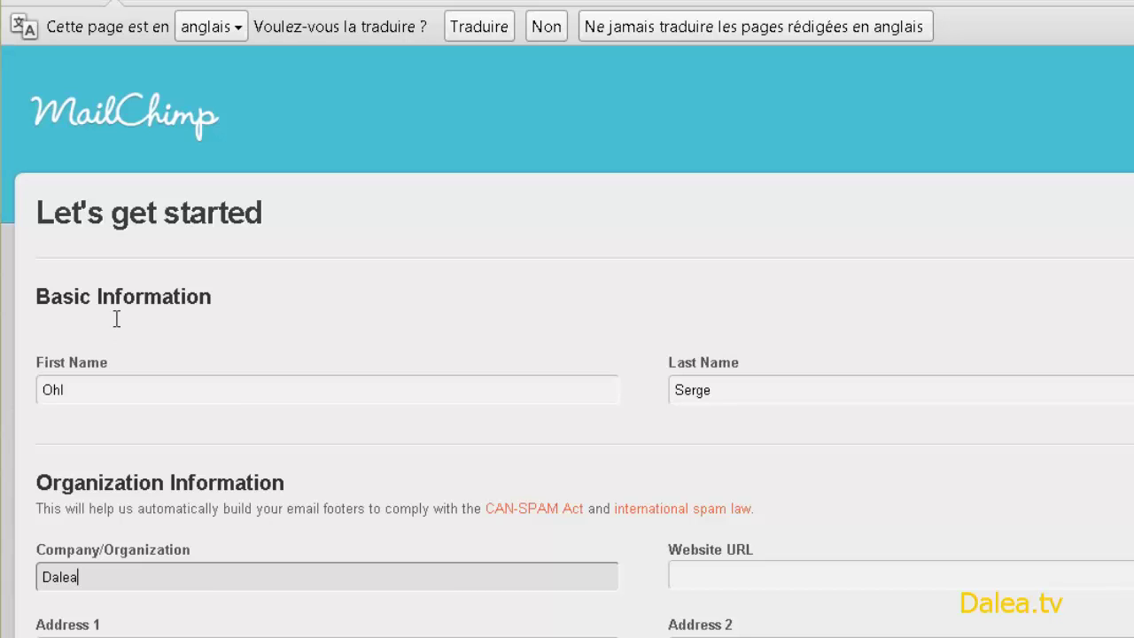
pyautogui.scroll(-1, 632, 443)
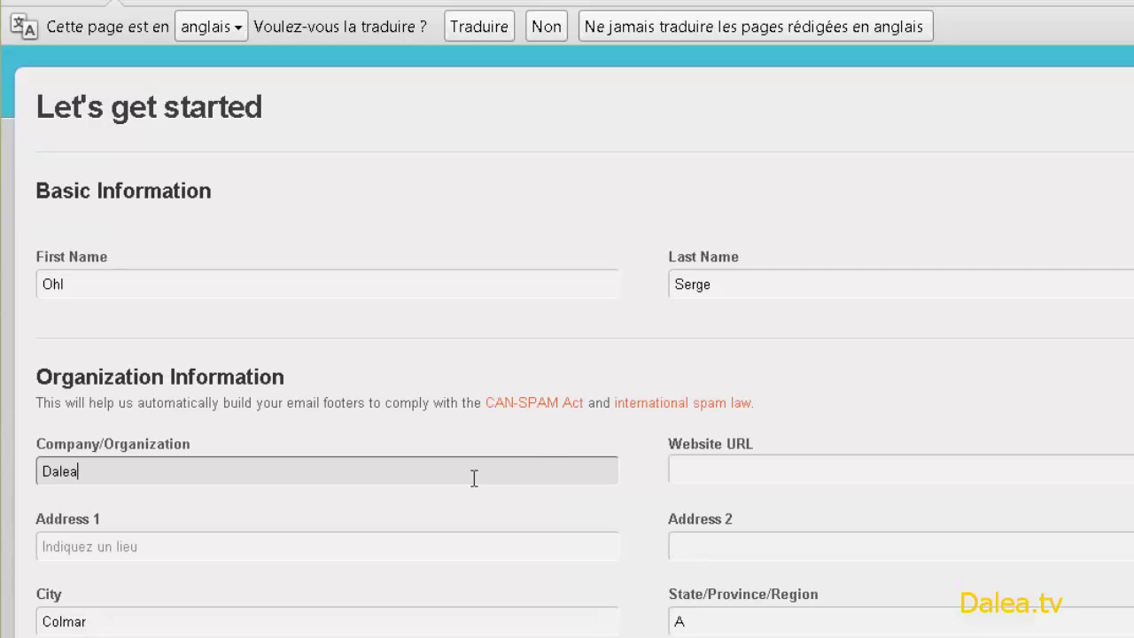
pyautogui.scroll(-1, 473, 476)
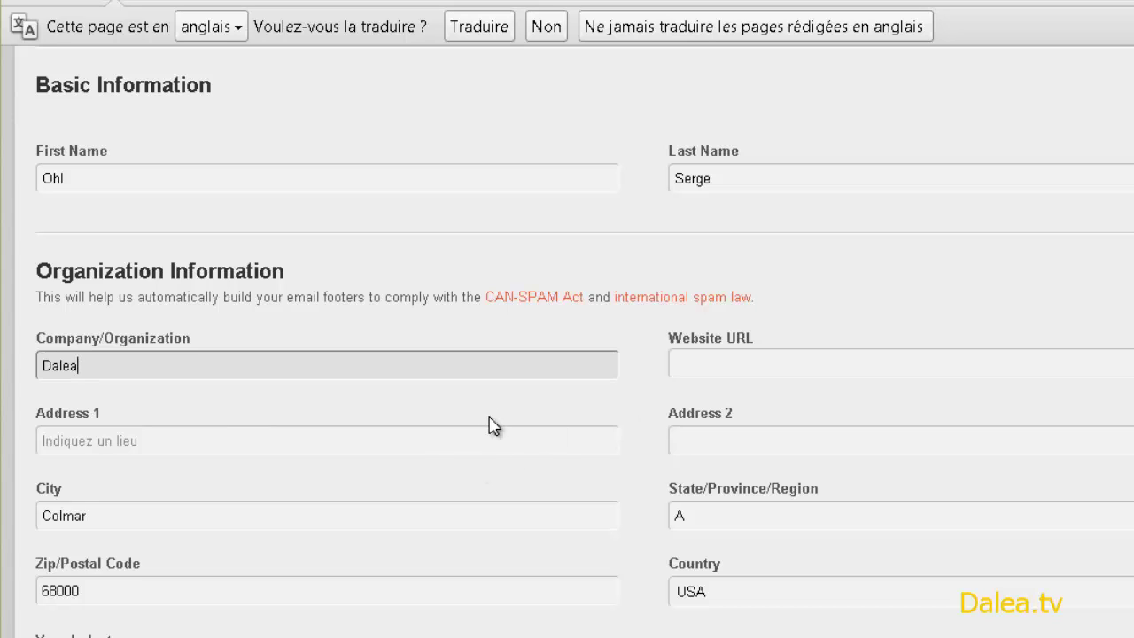
pyautogui.write('.tv')
pyautogui.click(709, 355)
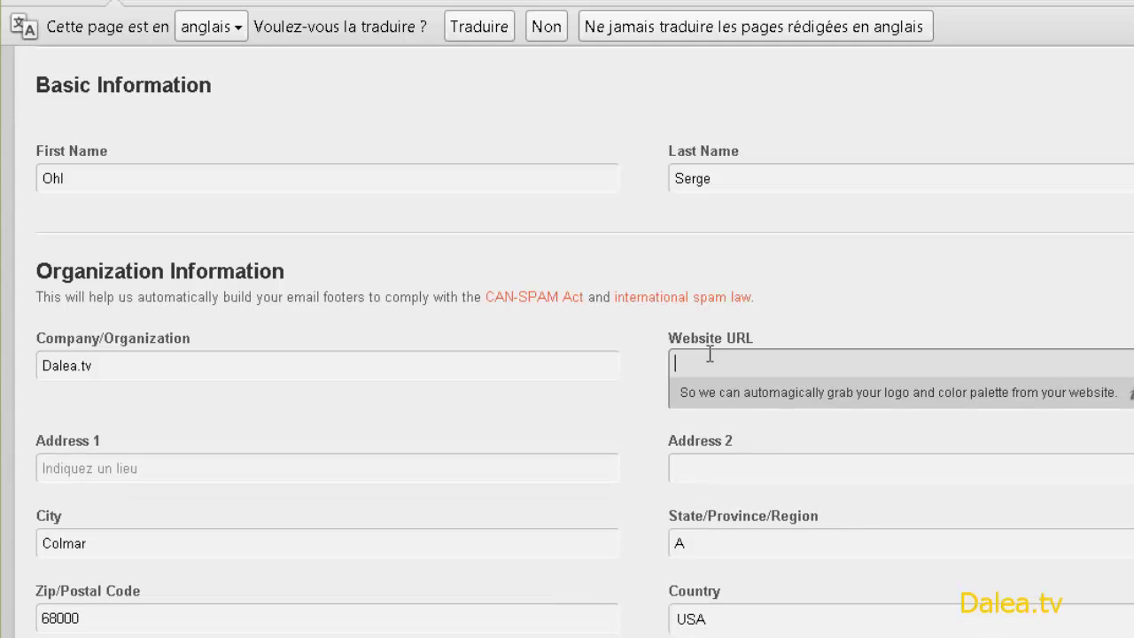
pyautogui.write('dalea.tv')
pyautogui.press('Tab')
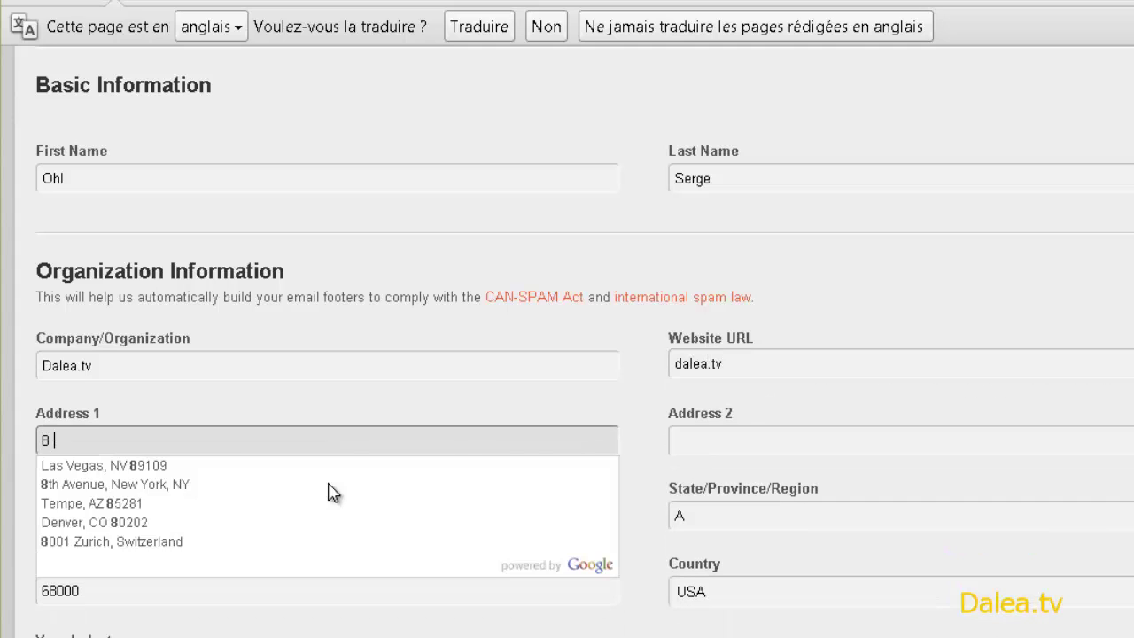
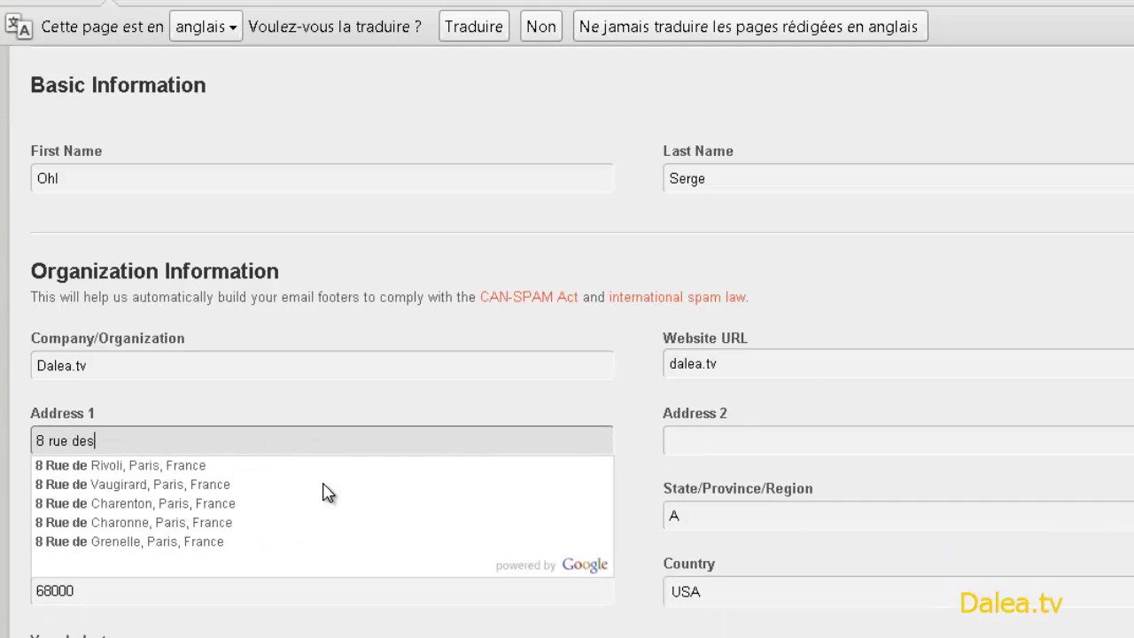
pyautogui.press('Tab')
pyautogui.press('Tab')
# - Choose country France, industry Hobbies and timezone (GMT +2:00) Western European Time
pyautogui.click(731, 591)
pyautogui.scroll(-10, 798, 548)
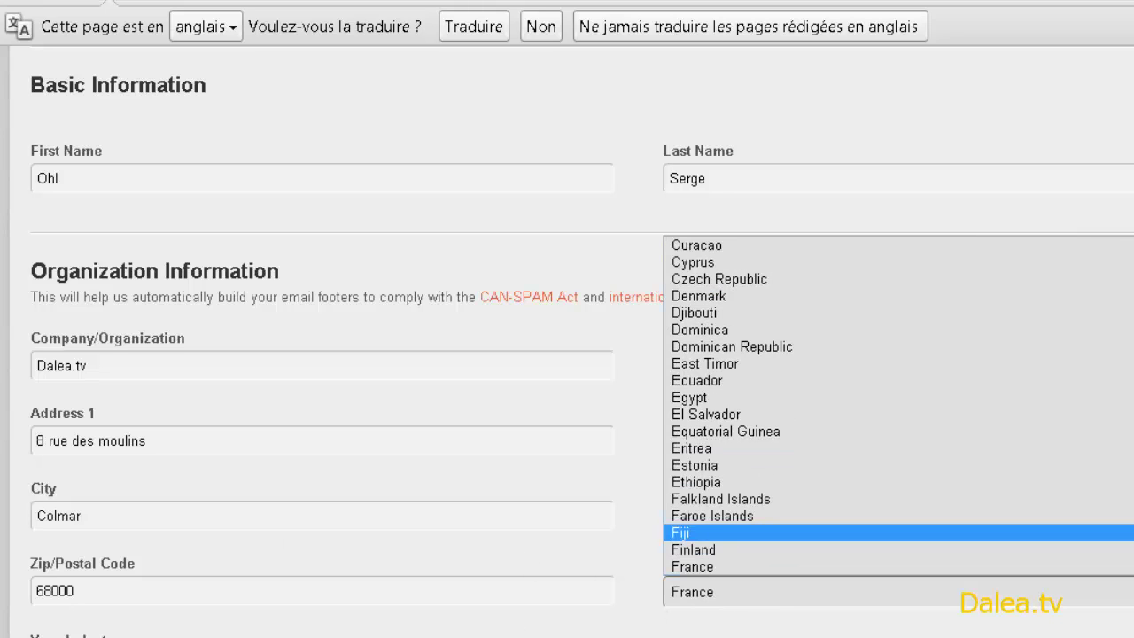
pyautogui.click(704, 567)
pyautogui.scroll(-3, 215, 468)
pyautogui.click(212, 469)
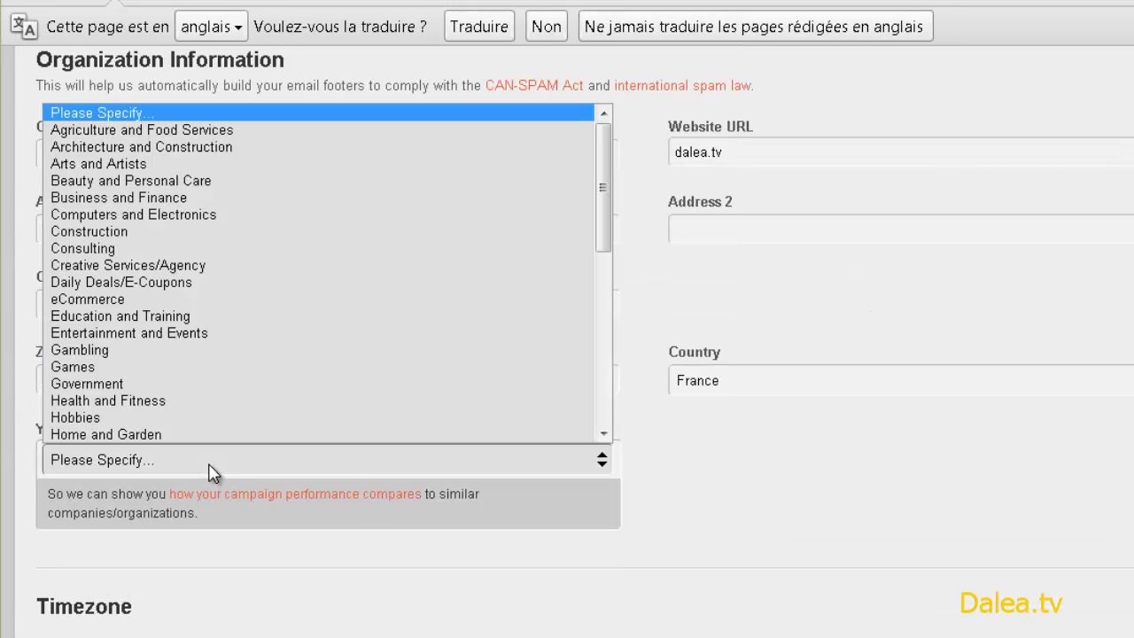
pyautogui.click(77, 418)
pyautogui.scroll(-3, 144, 576)
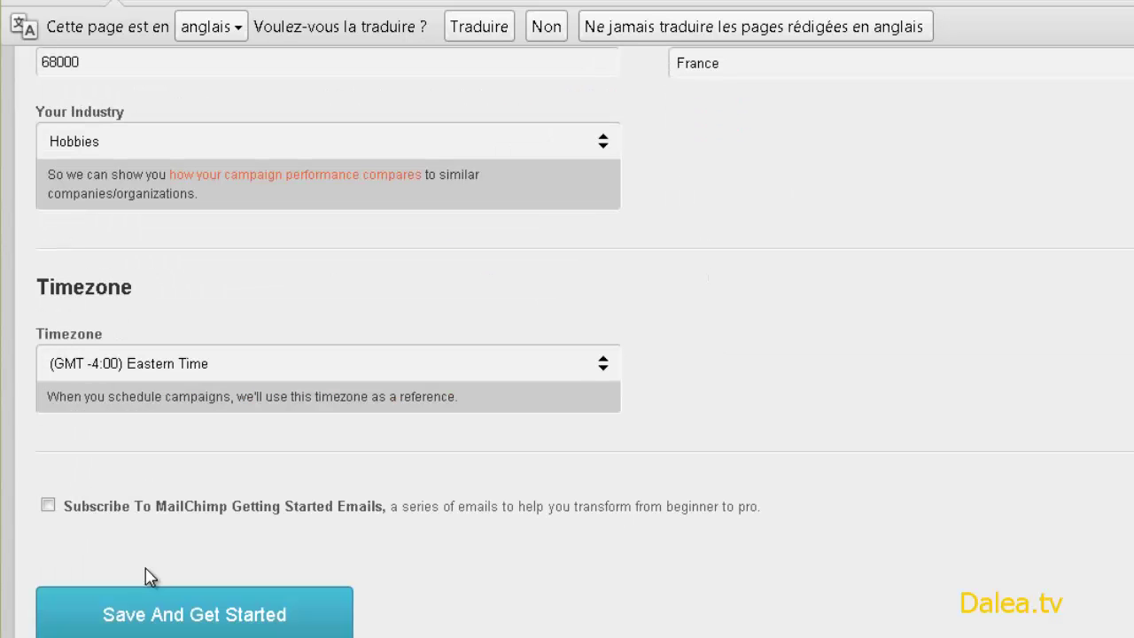
pyautogui.click(188, 371)
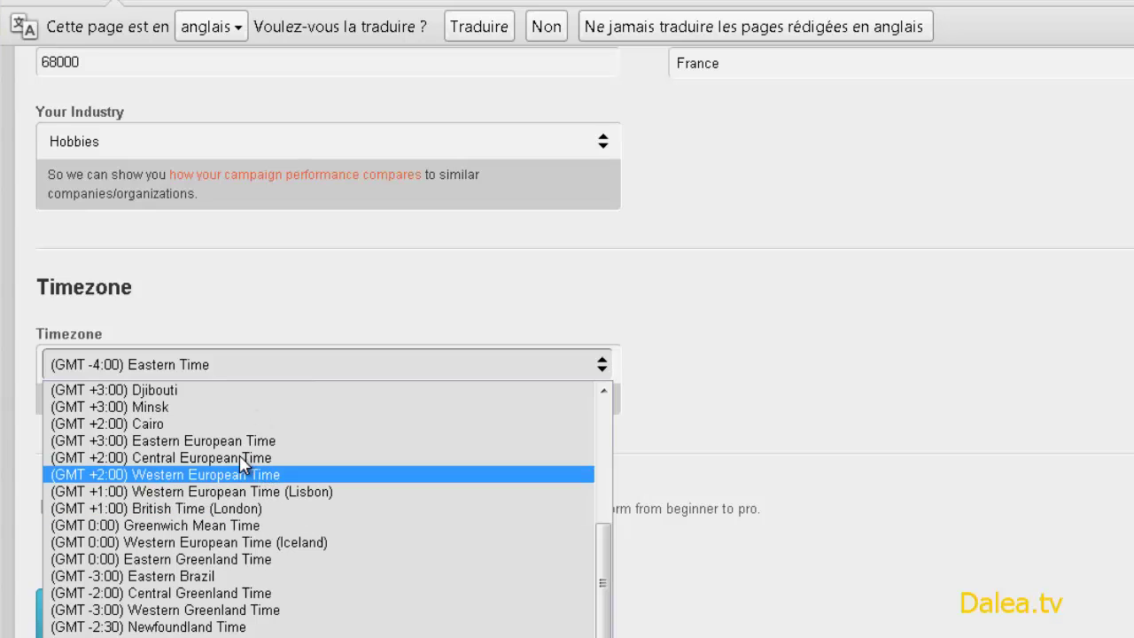
pyautogui.click(226, 479)
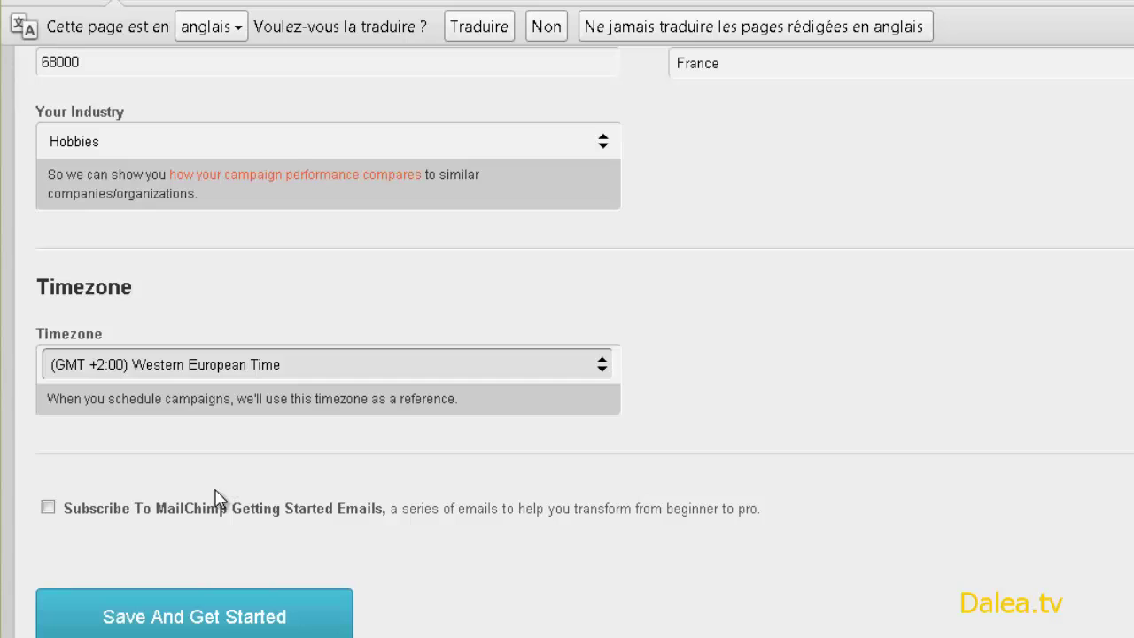
# - Save the organization profile and continue to the MailChimp dashboard
pyautogui.click(200, 604)
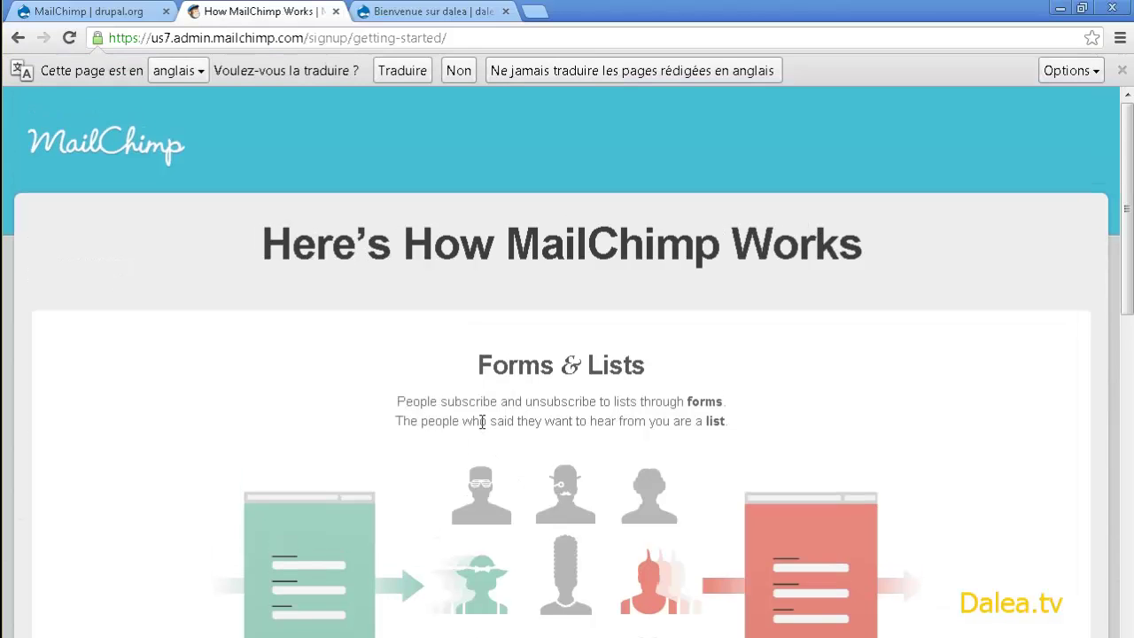
pyautogui.scroll(-15, 481, 421)
pyautogui.click(583, 504)
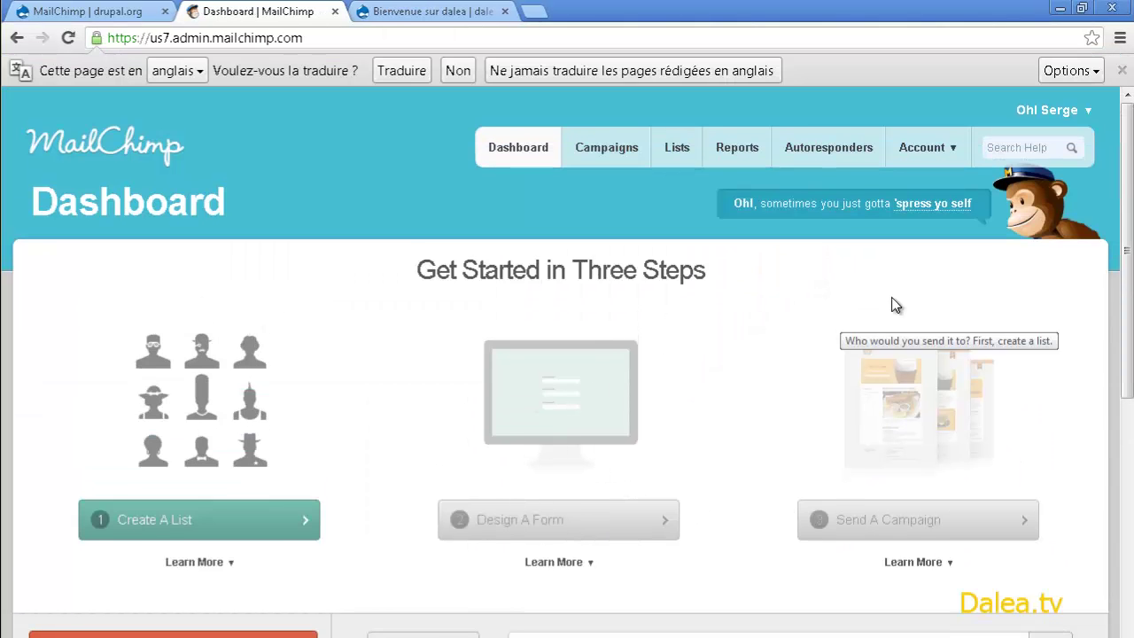
# - Generate a new key under Account > API Keys & Authorized Apps and select its text
pyautogui.click(1088, 113)
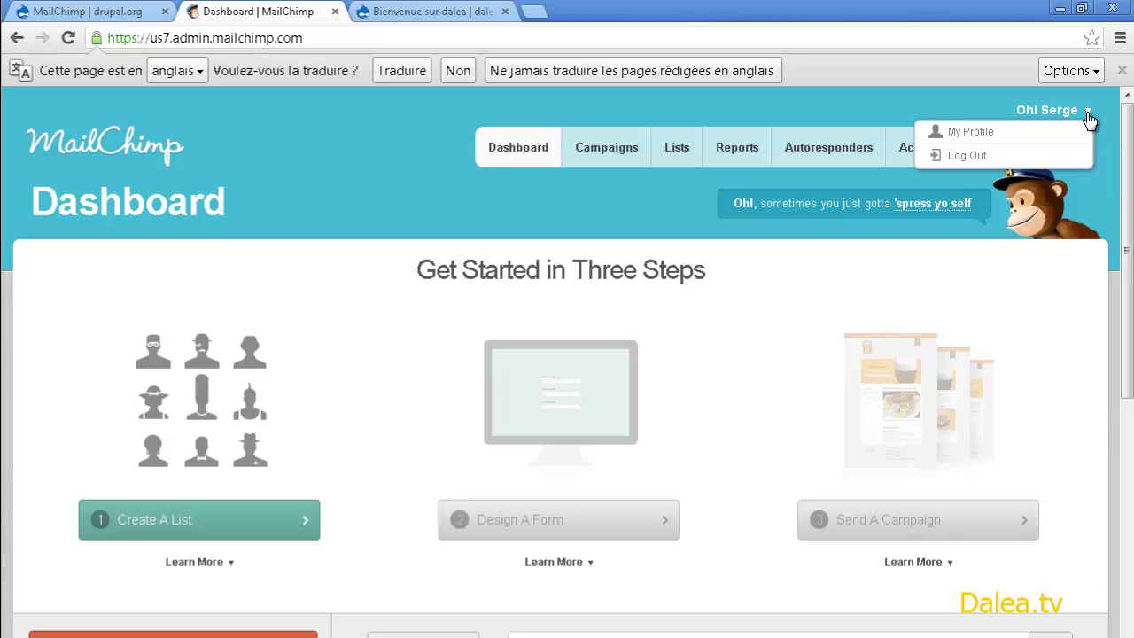
pyautogui.click(959, 161)
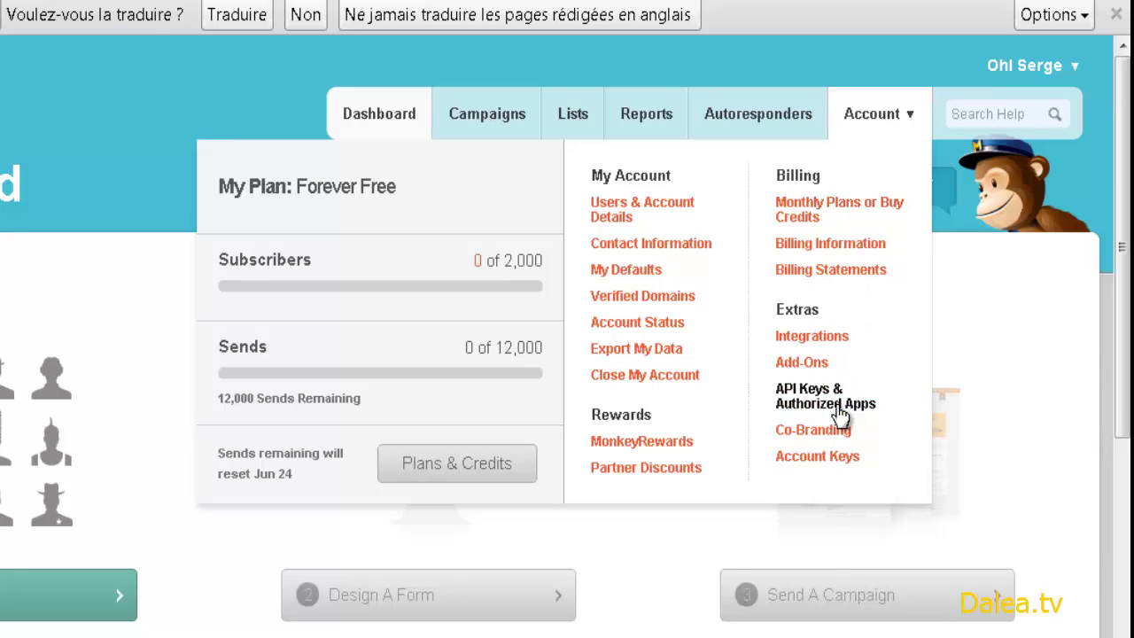
pyautogui.click(833, 403)
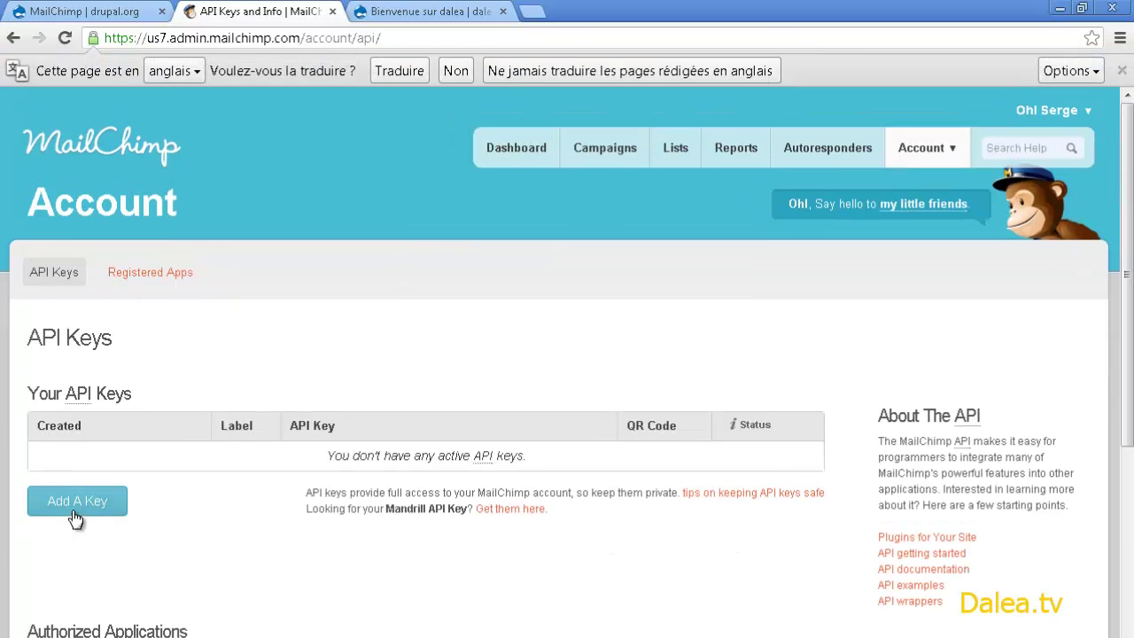
pyautogui.click(77, 501)
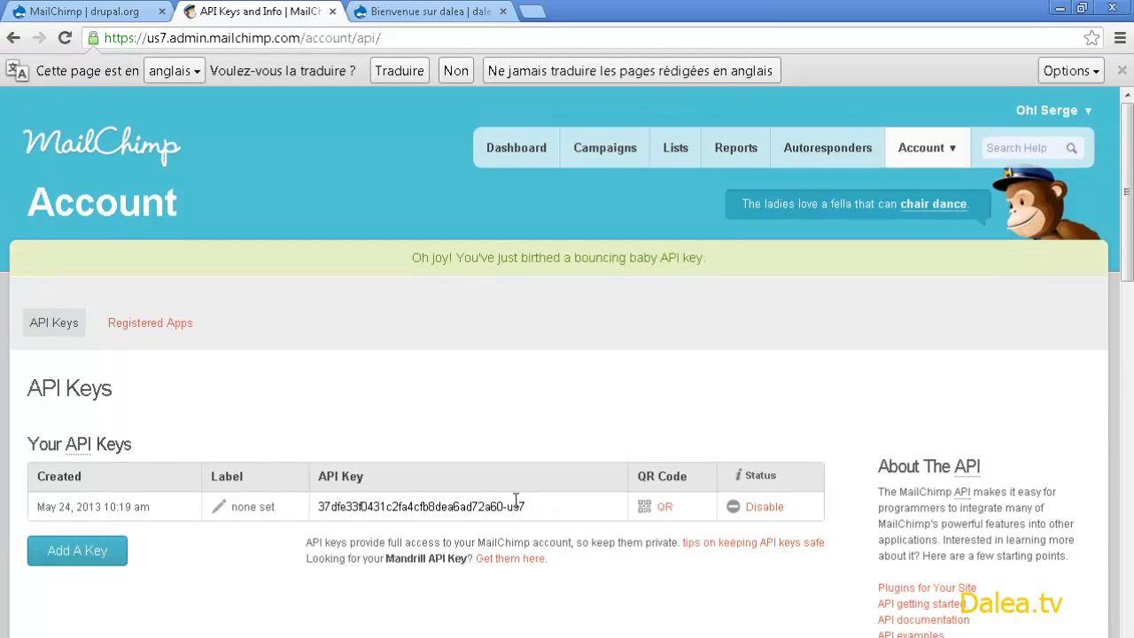
pyautogui.moveTo(529, 504); pyautogui.dragTo(372, 503)
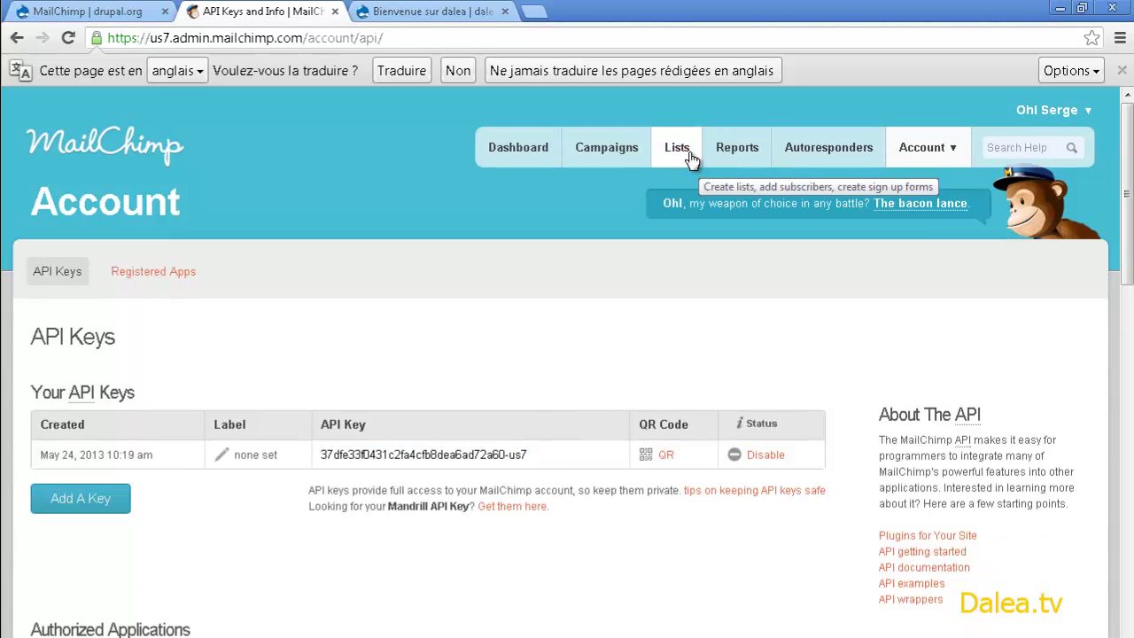
# - Start a new list named Newsletter with sender Dalea, a reply-to address, subject [Dalea] and reminder text
pyautogui.click(682, 158)
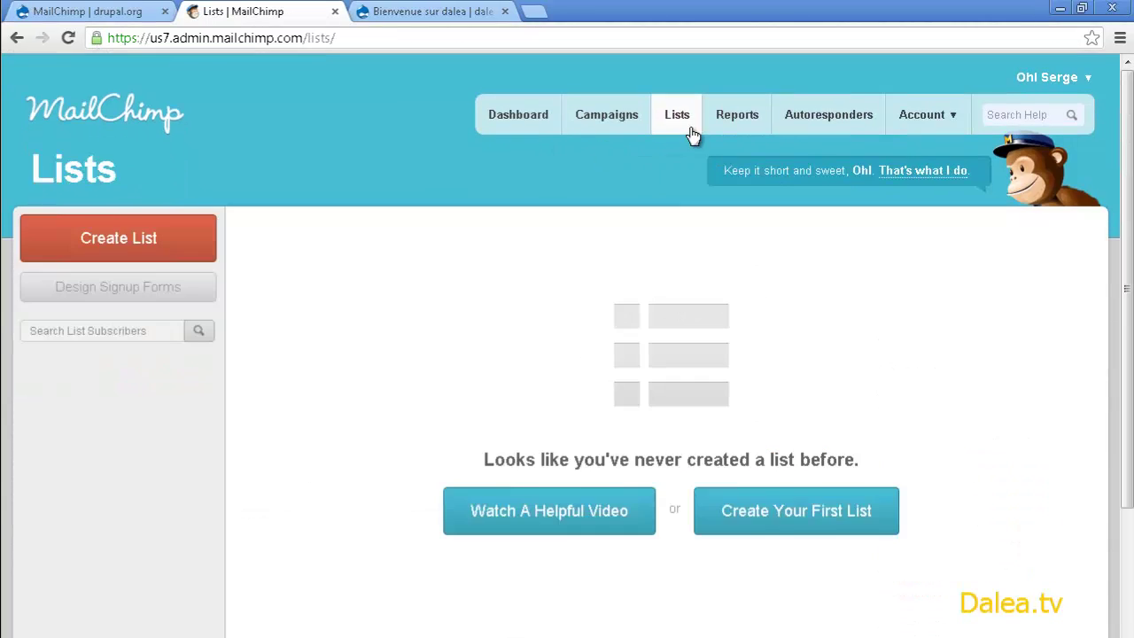
pyautogui.click(96, 273)
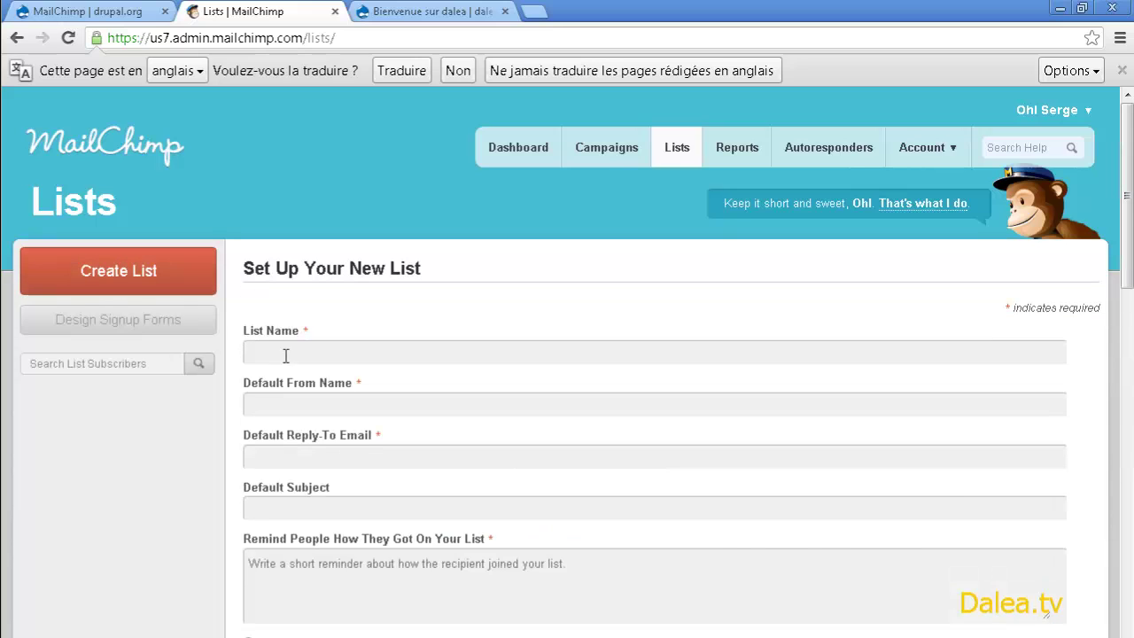
pyautogui.click(274, 349)
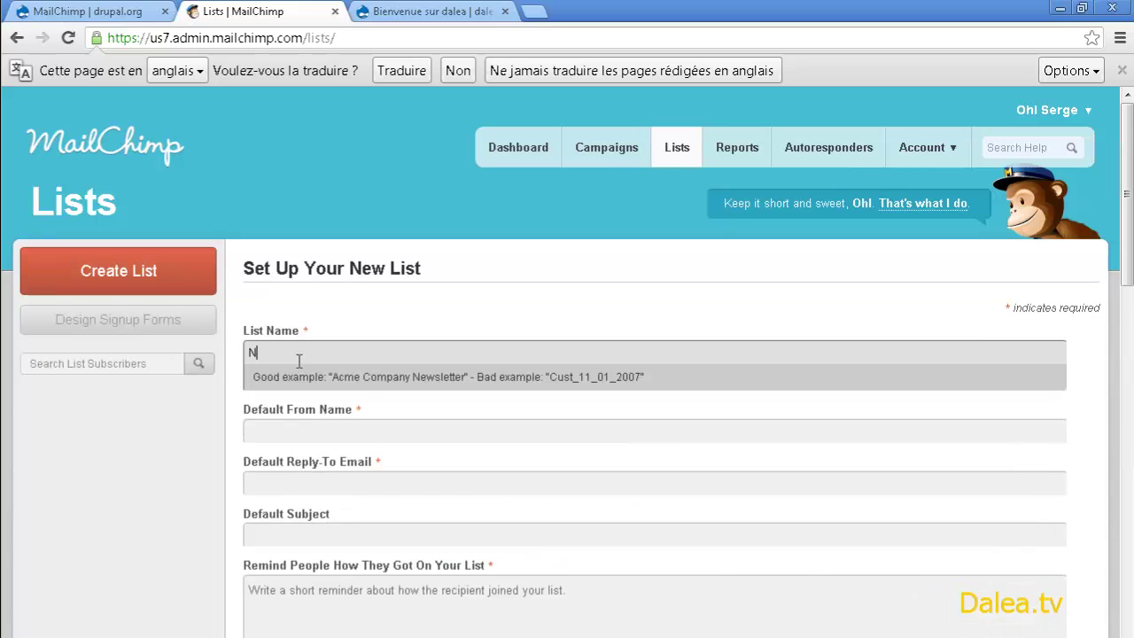
pyautogui.write('Newsletter')
pyautogui.press('Tab')
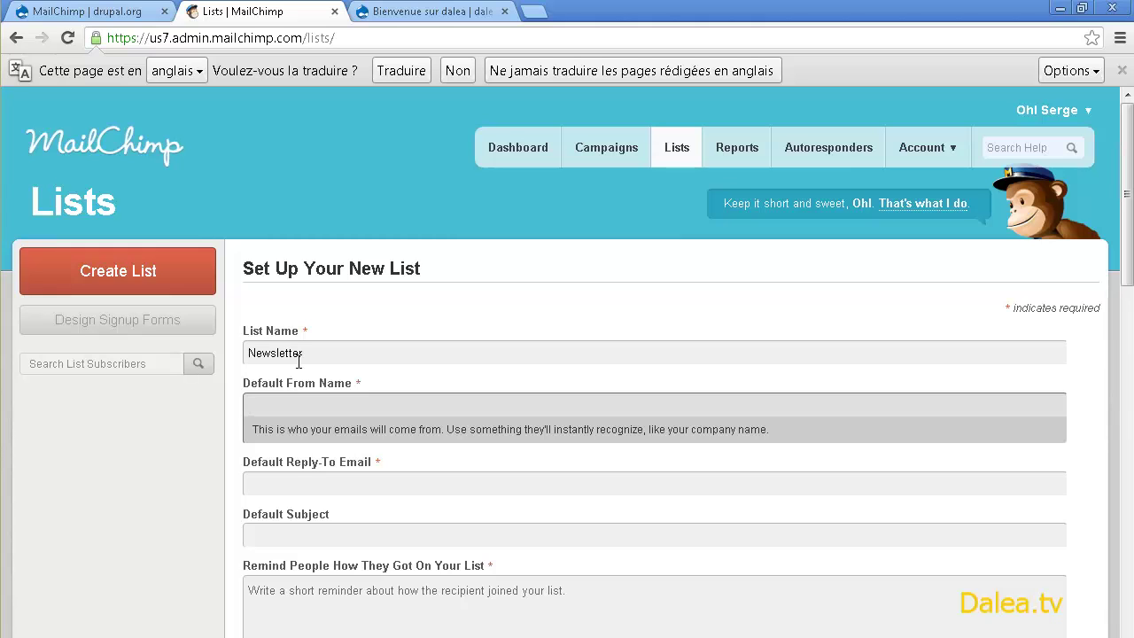
pyautogui.write('Dalea')
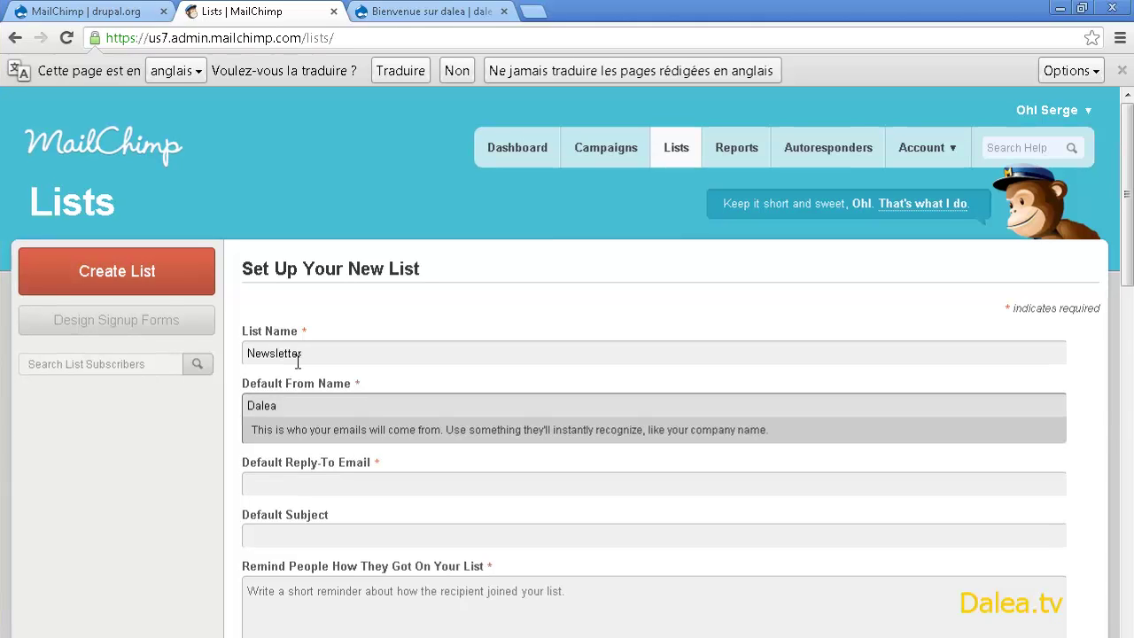
pyautogui.press('Tab')
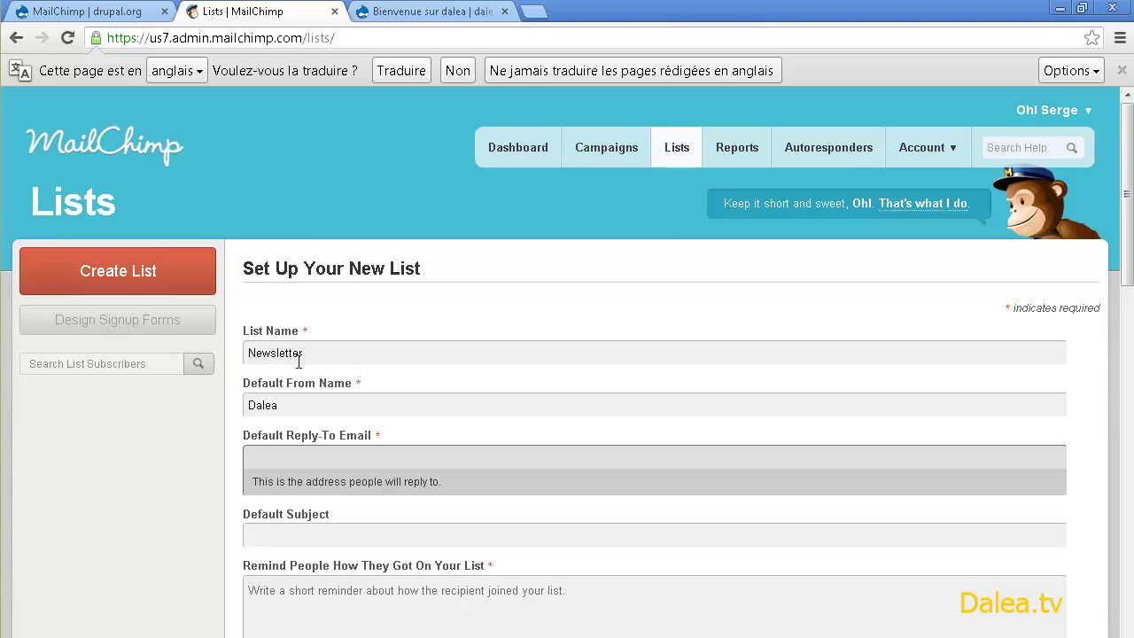
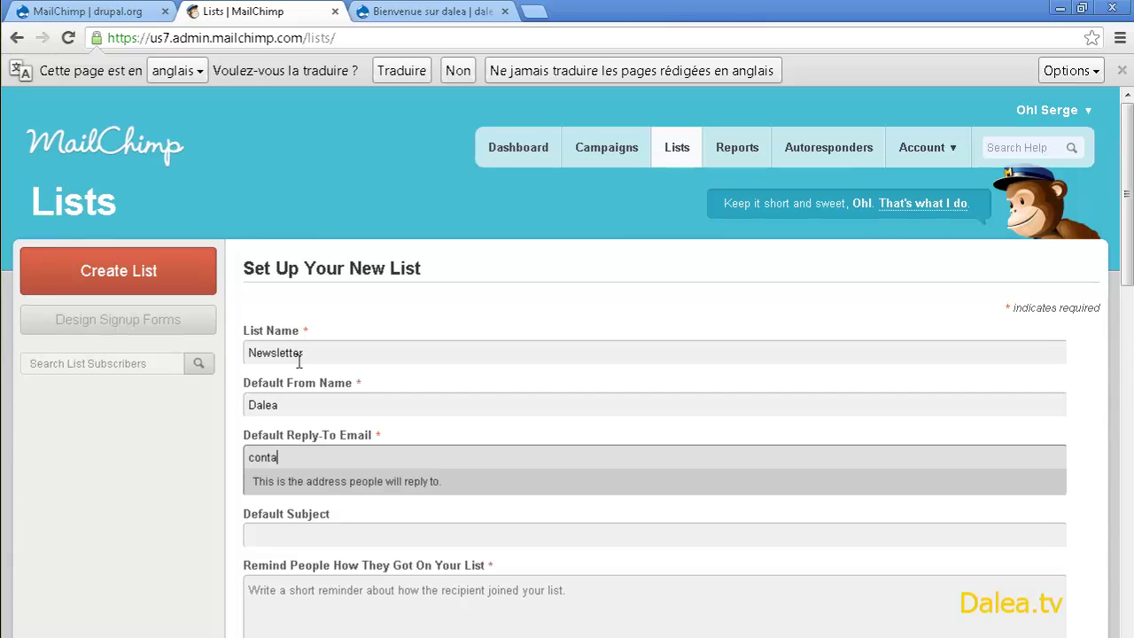
pyautogui.press('Tab')
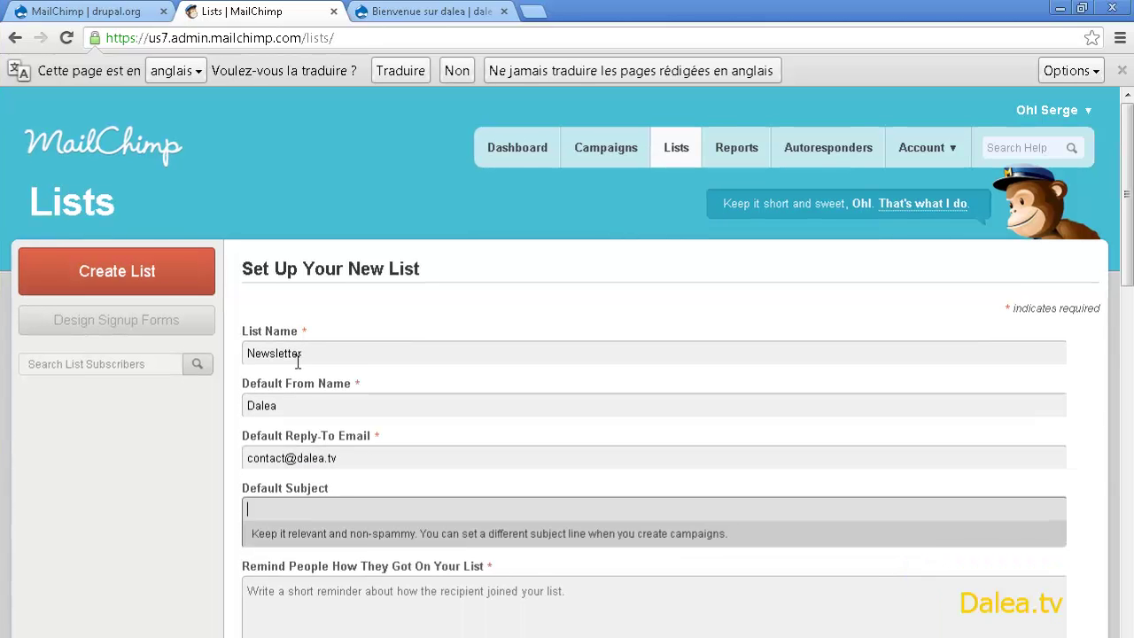
pyautogui.write('[Dalea')
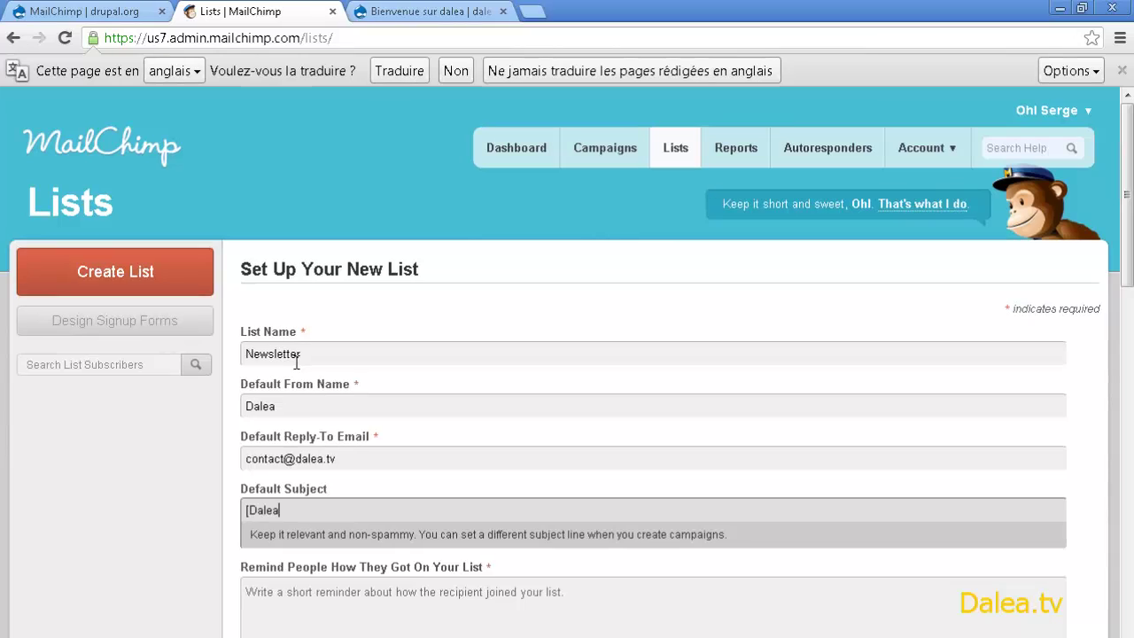
pyautogui.write(']')
pyautogui.press('Tab')
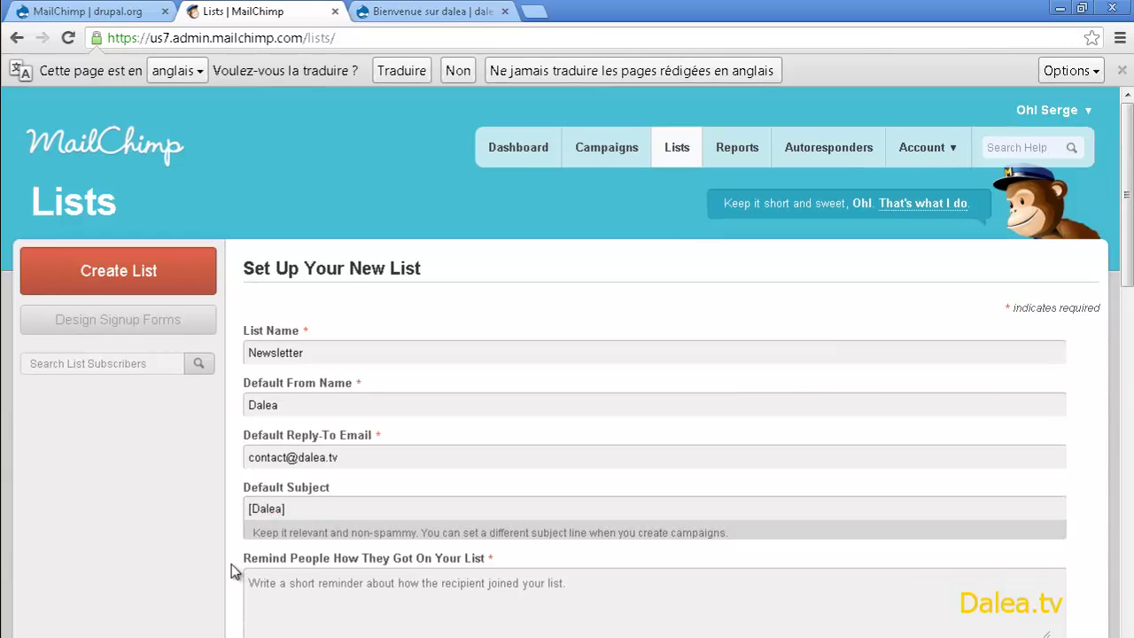
pyautogui.write('Vous vous êtes inscri')
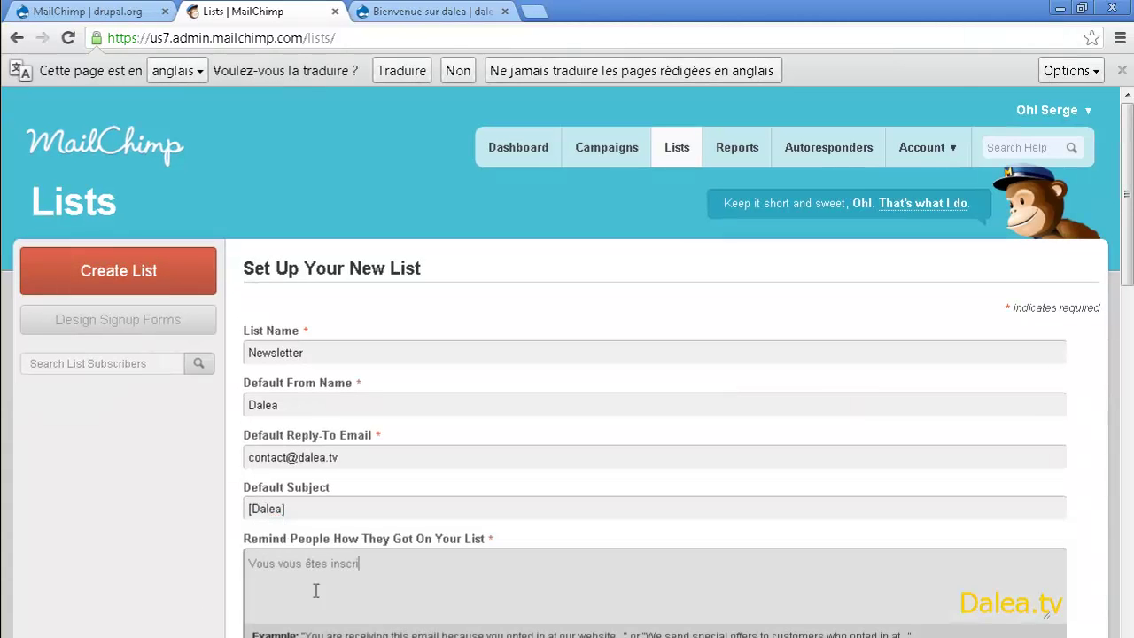
pyautogui.write('.tv')
# - Review the remaining company and address fields and save the Newsletter list
pyautogui.scroll(-2, 148, 484)
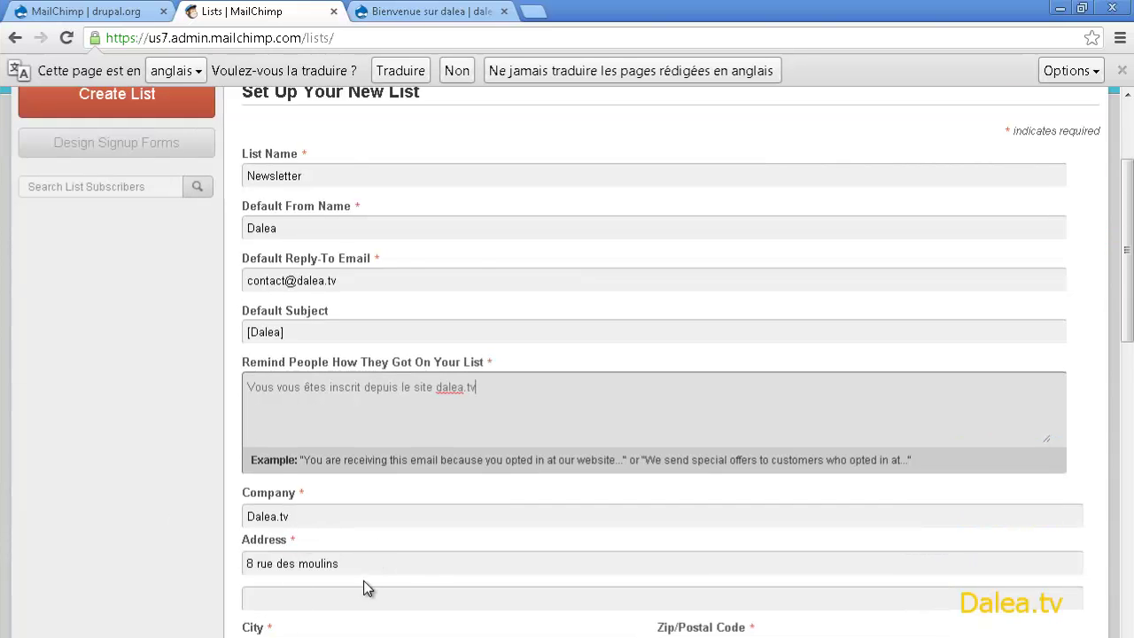
pyautogui.scroll(-1, 365, 558)
pyautogui.scroll(-1, 355, 474)
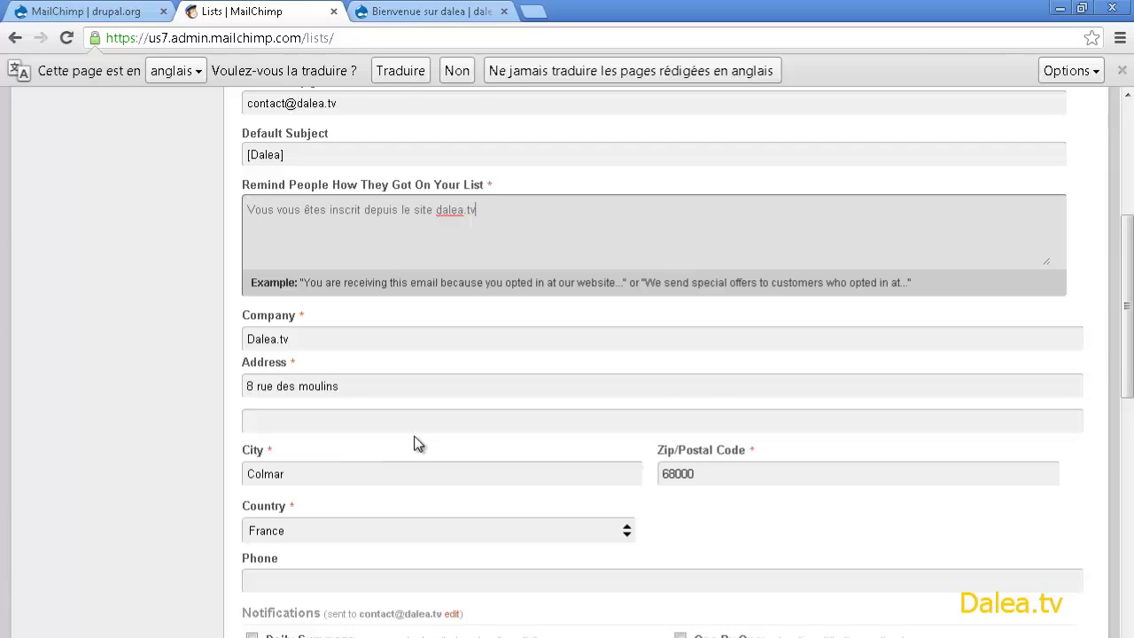
pyautogui.scroll(-1, 417, 443)
pyautogui.scroll(-1, 405, 498)
pyautogui.scroll(-3, 342, 481)
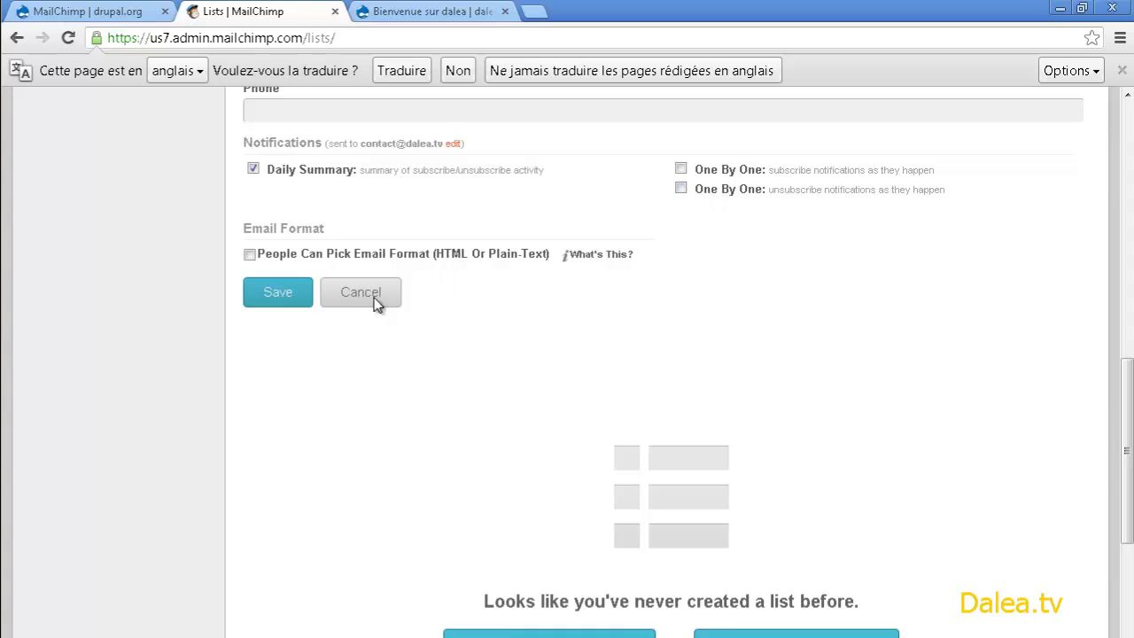
pyautogui.click(286, 301)
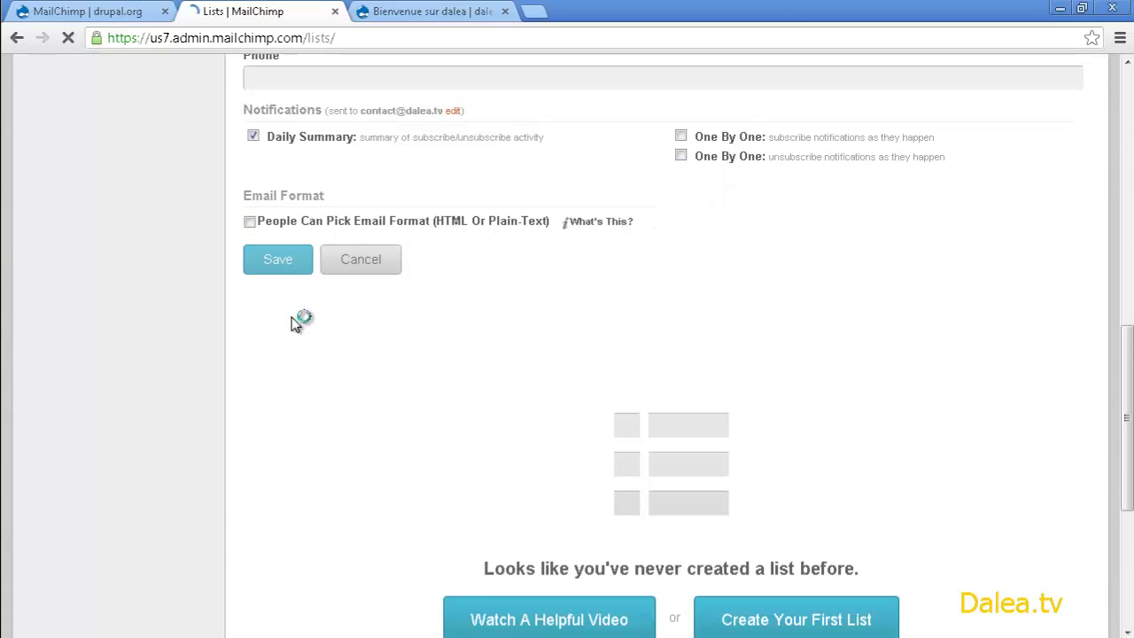
pyautogui.scroll(-1, 413, 392)
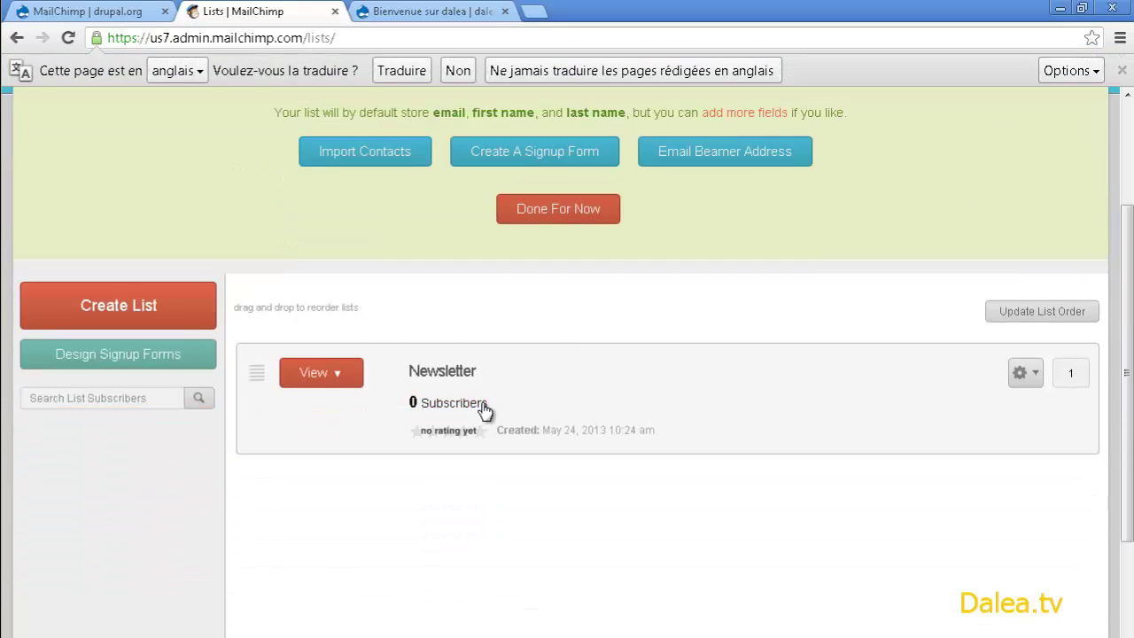
pyautogui.scroll(2, 524, 405)
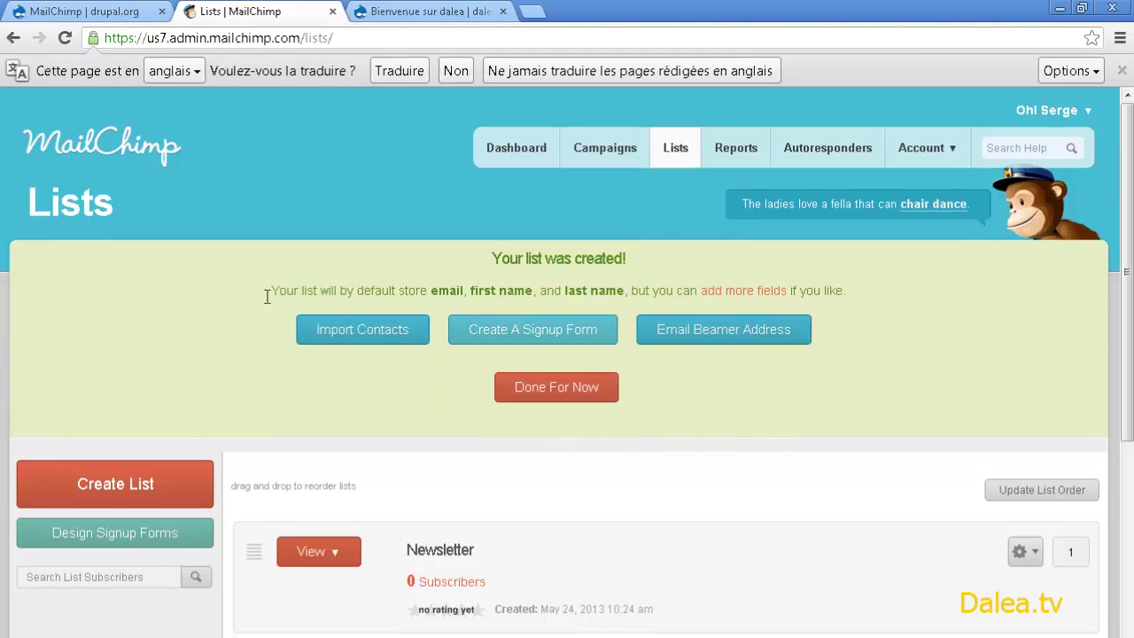
# - Search Google for 'drupal mailchimp' in a new tab, then go back to the drupal.org MailChimp project page
pyautogui.click(435, 18)
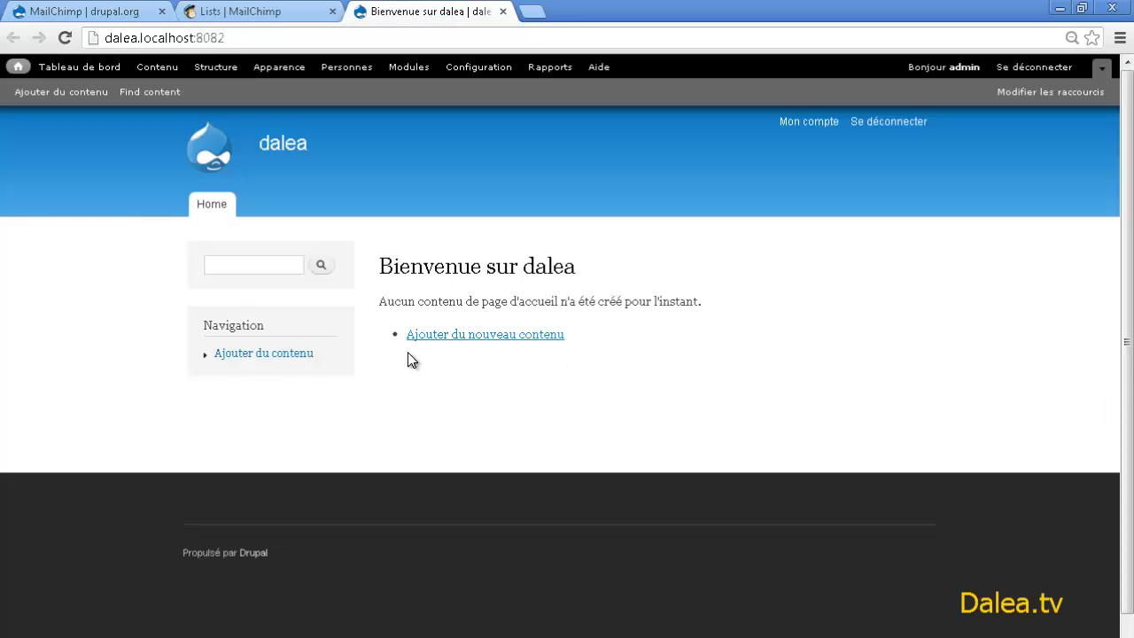
pyautogui.click(75, 17)
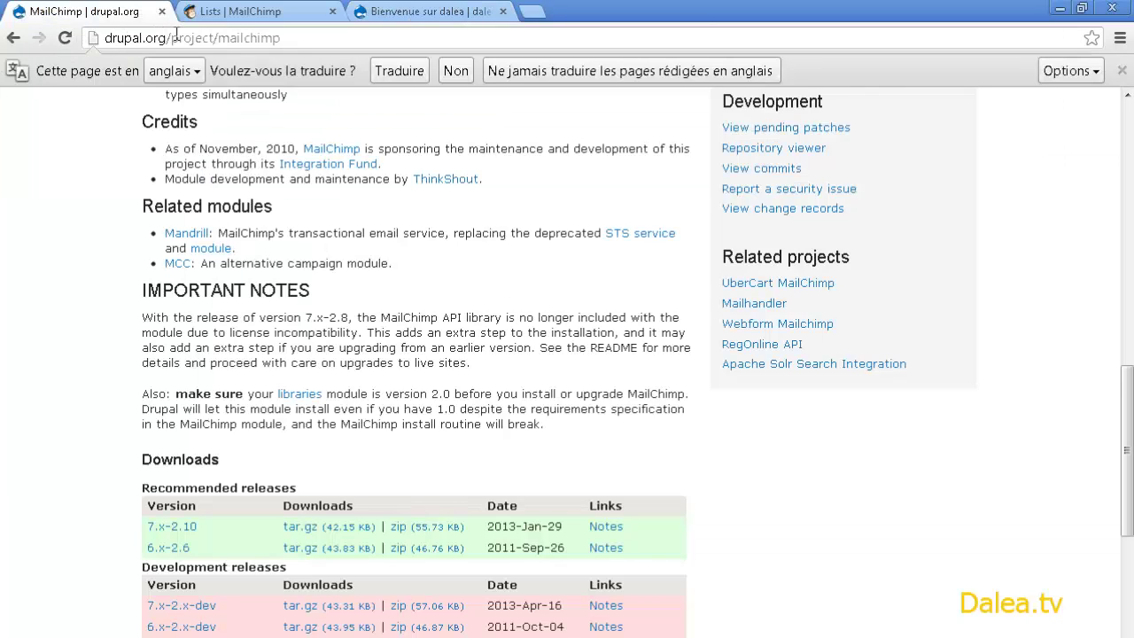
pyautogui.click(531, 12)
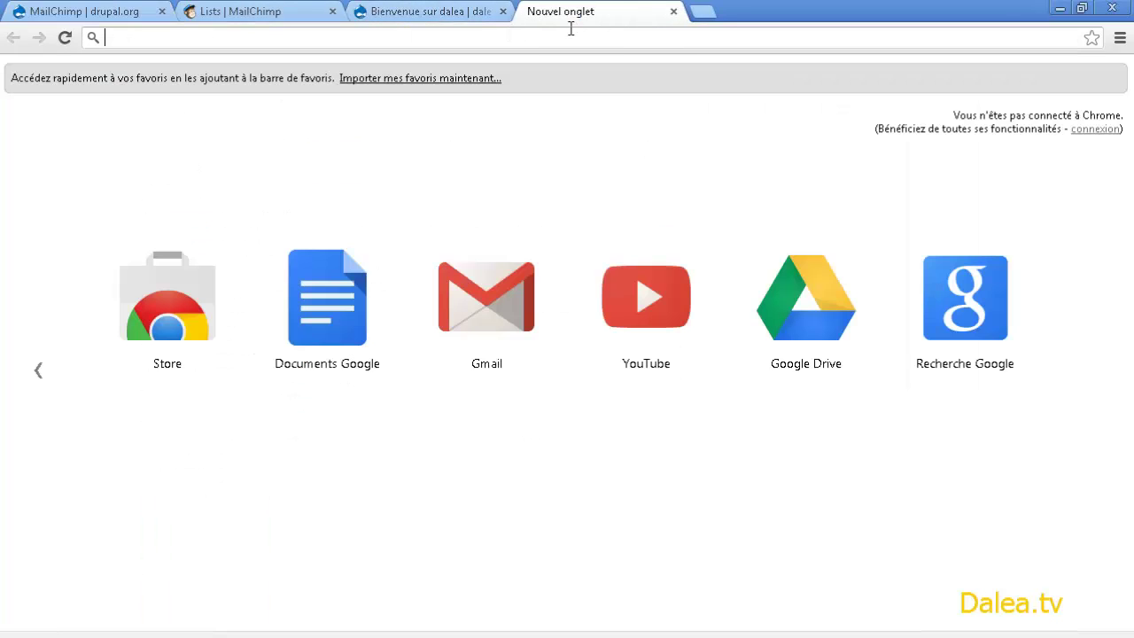
pyautogui.write('drupal ma')
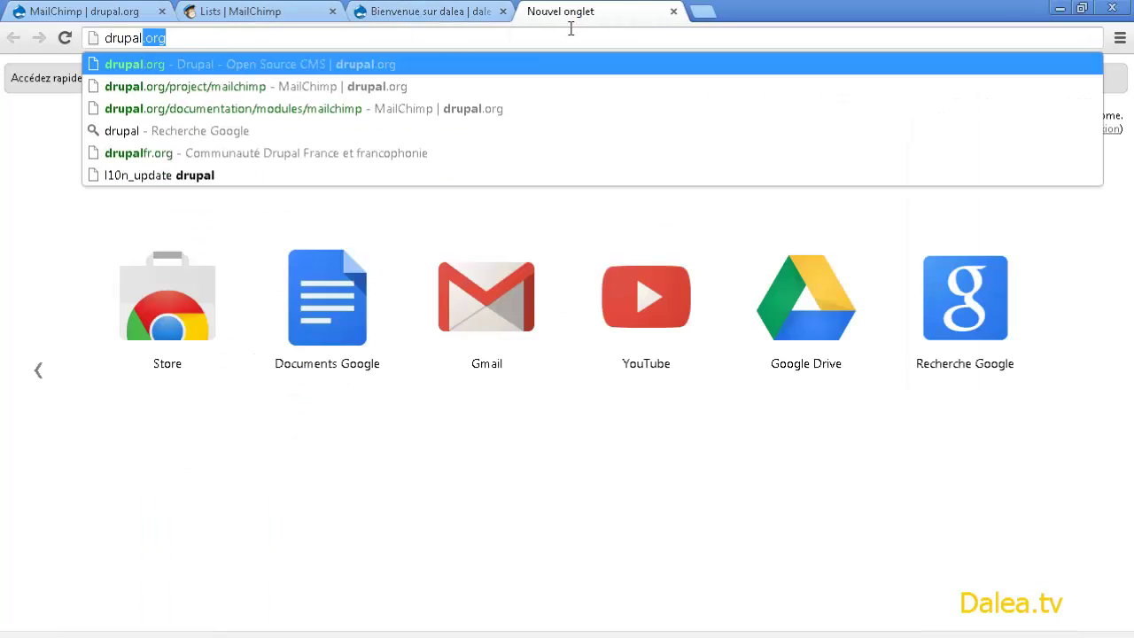
pyautogui.write('i')
pyautogui.press('Down')
pyautogui.press('Down')
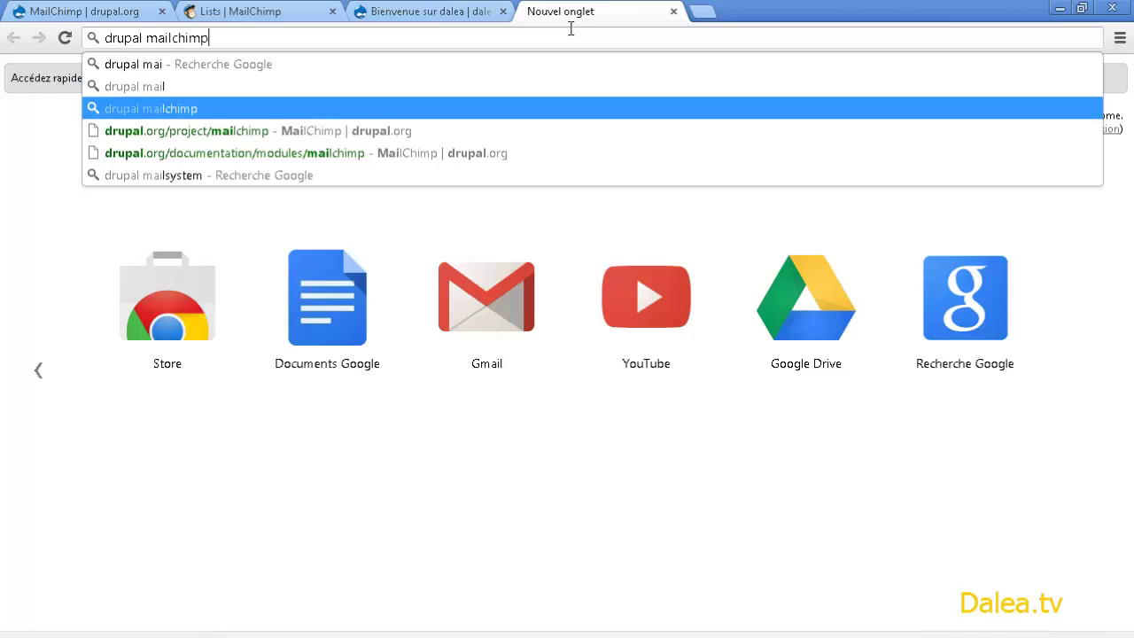
pyautogui.press('Return')
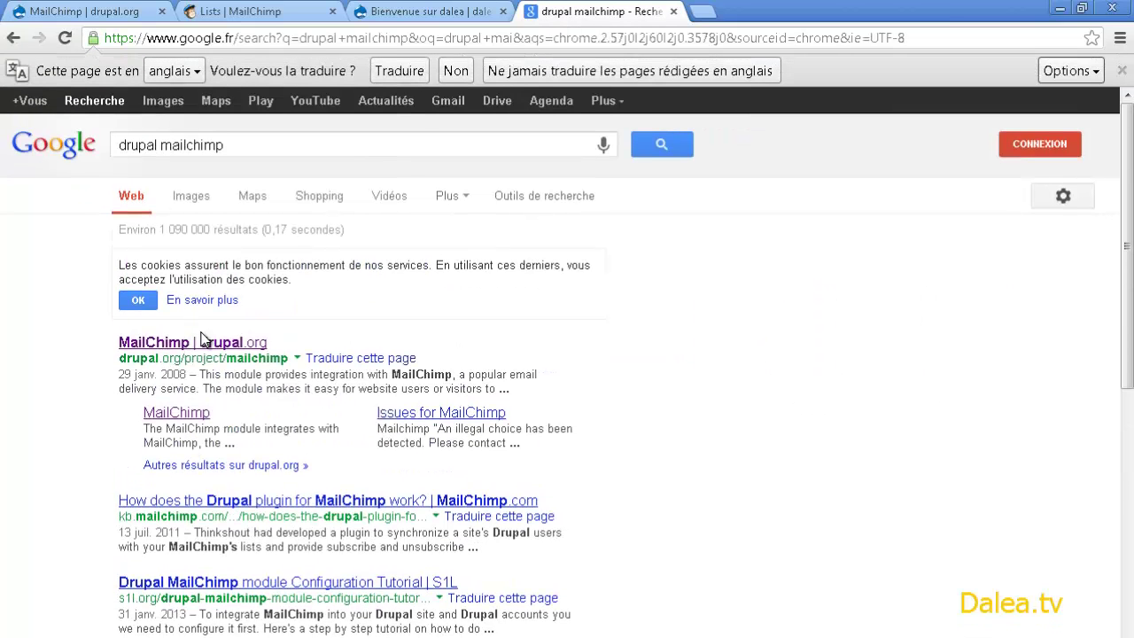
pyautogui.click(112, 12)
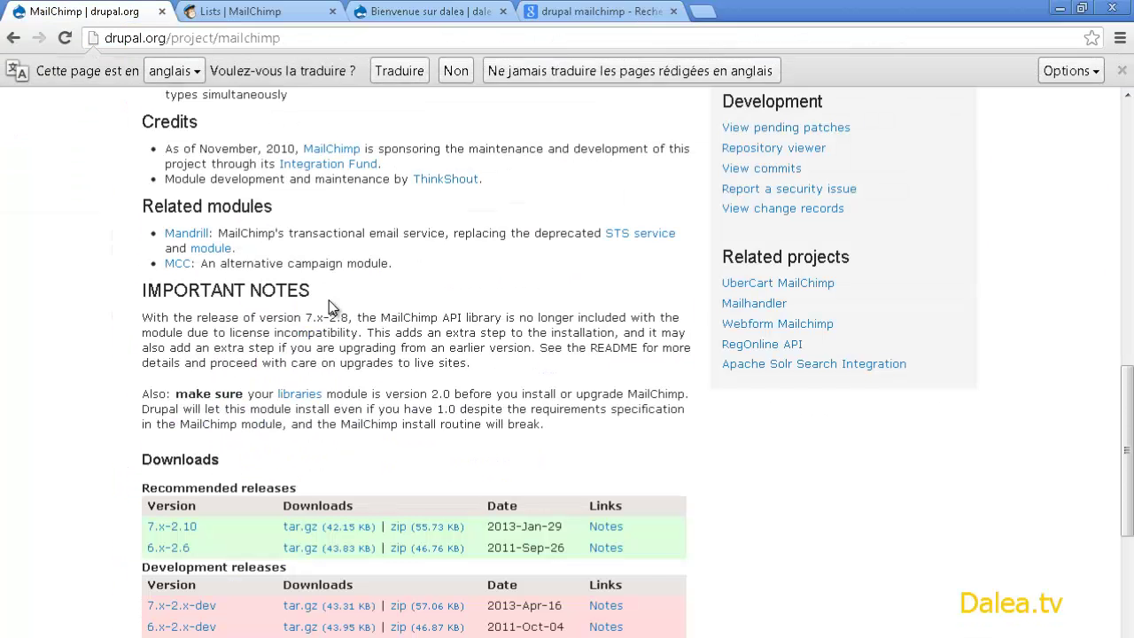
# - Open the 'libraries' link from the MailChimp page's IMPORTANT NOTES in a new tab and view it
pyautogui.scroll(10, 329, 306)
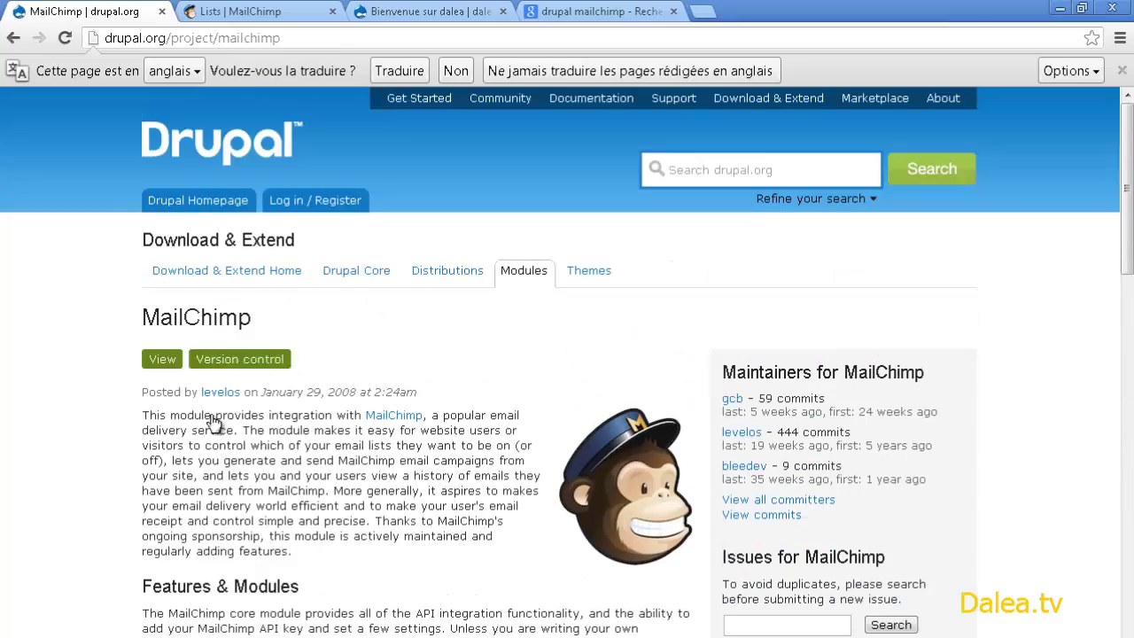
pyautogui.scroll(-3, 212, 424)
pyautogui.scroll(-4, 310, 296)
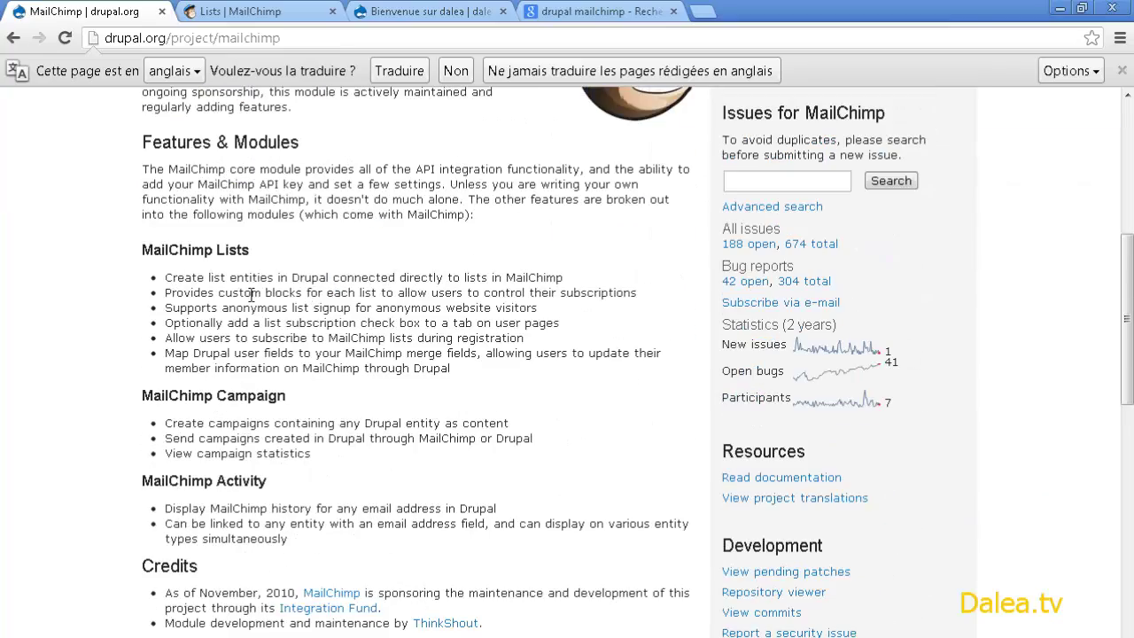
pyautogui.scroll(-2, 300, 341)
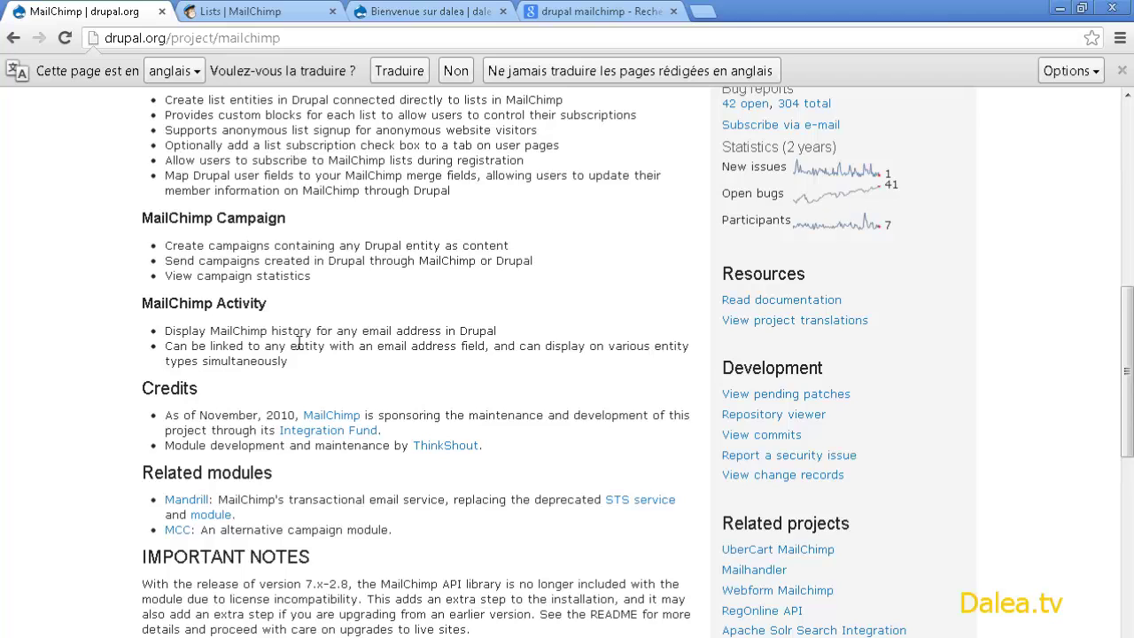
pyautogui.scroll(-2, 299, 342)
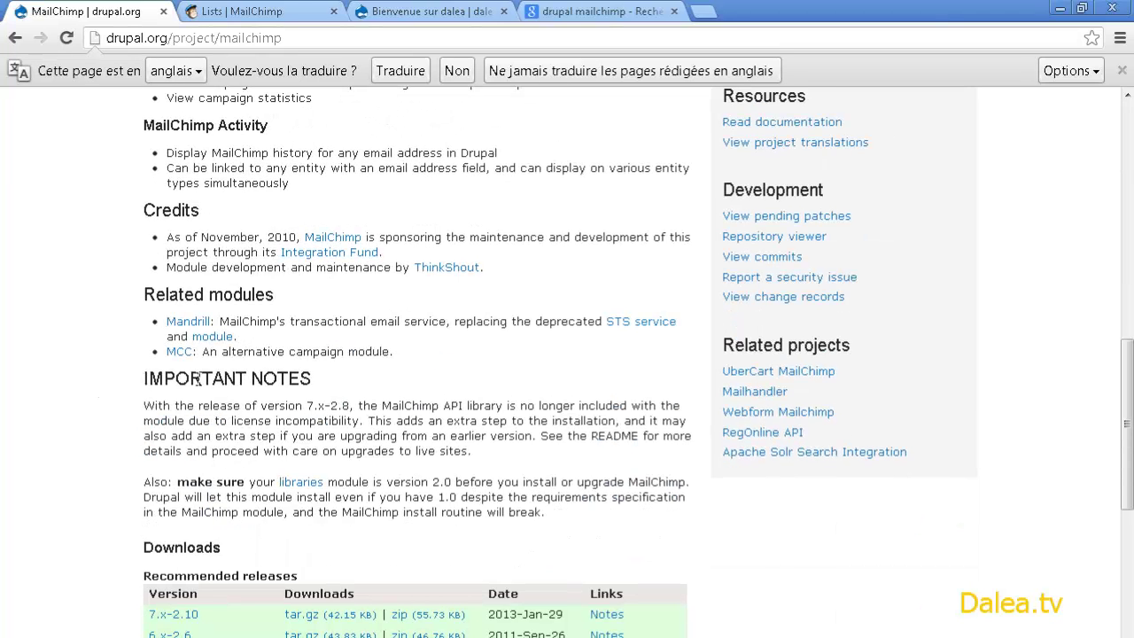
pyautogui.moveTo(142, 380); pyautogui.dragTo(311, 378)
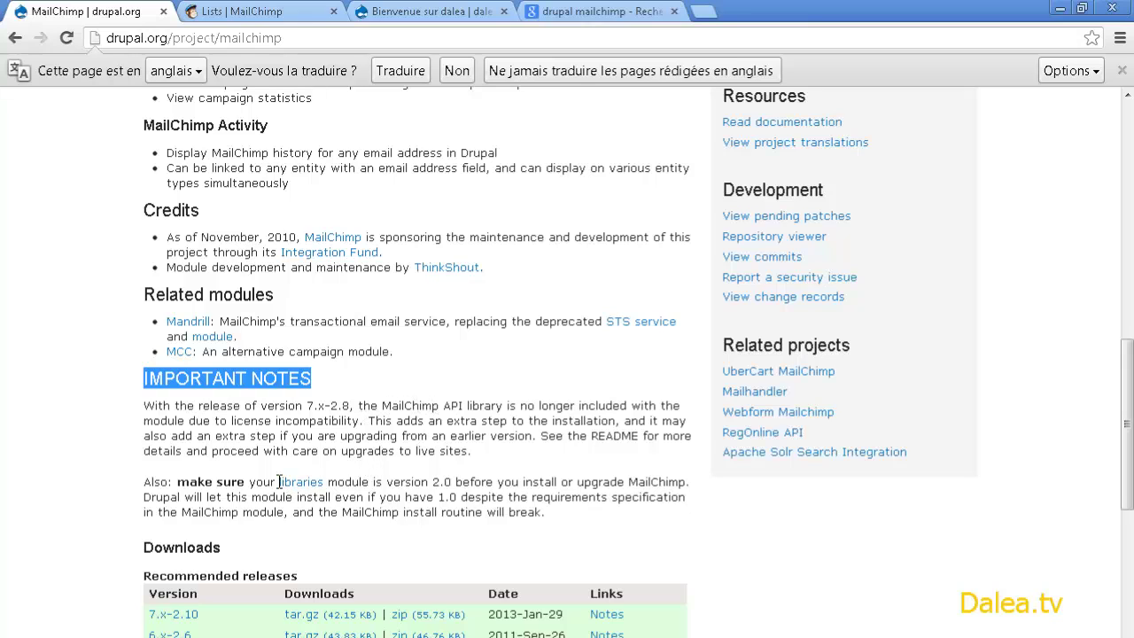
pyautogui.moveTo(280, 482); pyautogui.dragTo(453, 476)
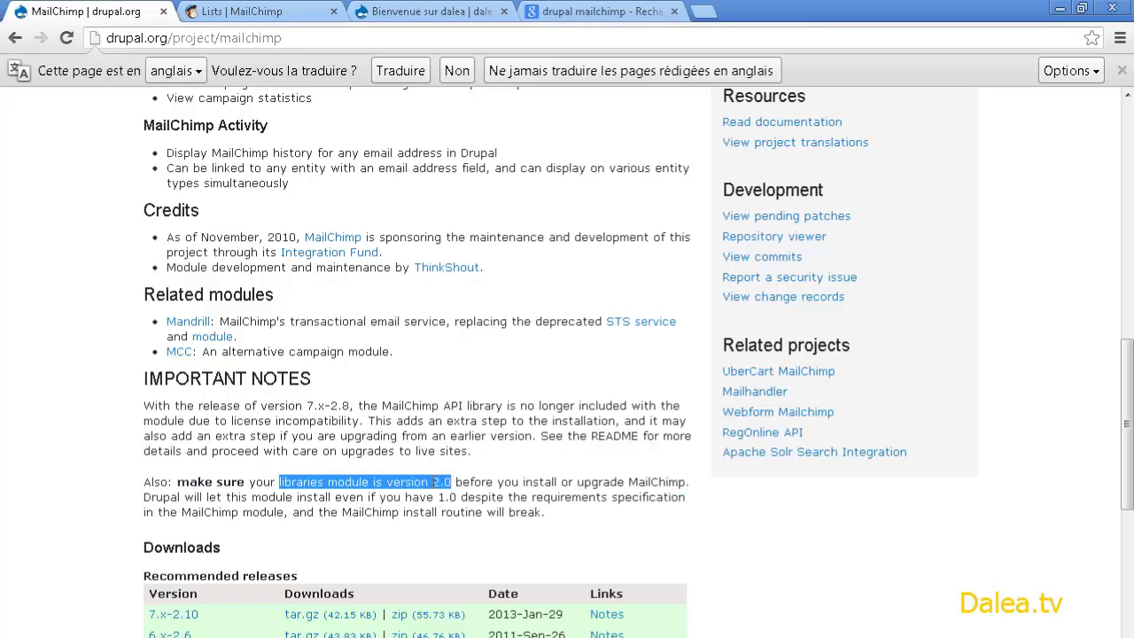
pyautogui.click(412, 490)
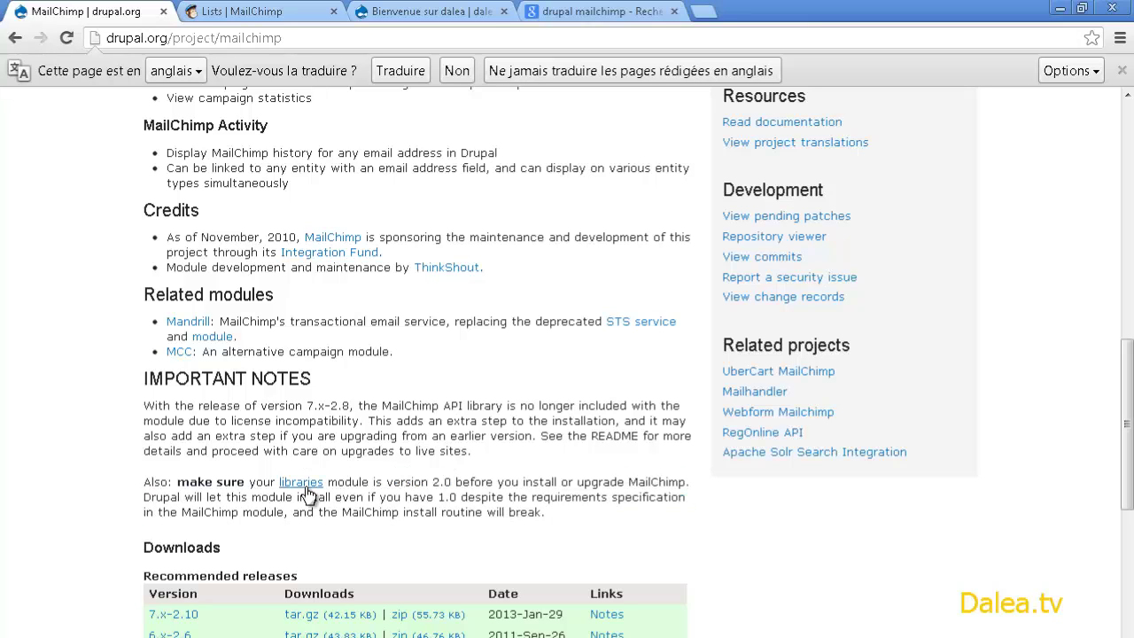
pyautogui.rightClick(305, 487)
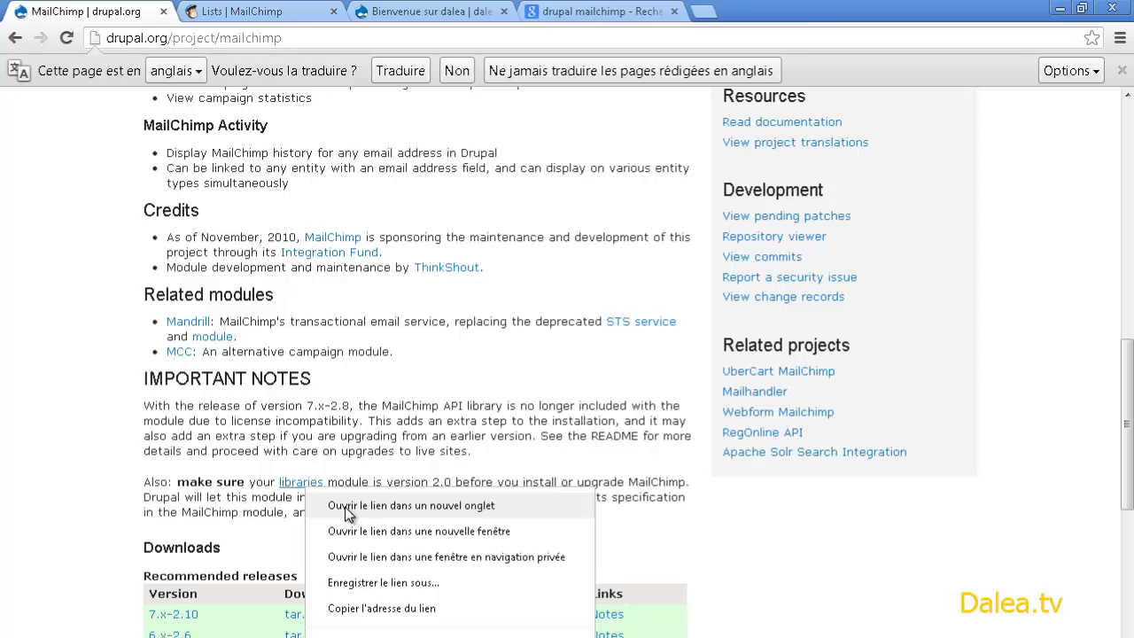
pyautogui.click(345, 507)
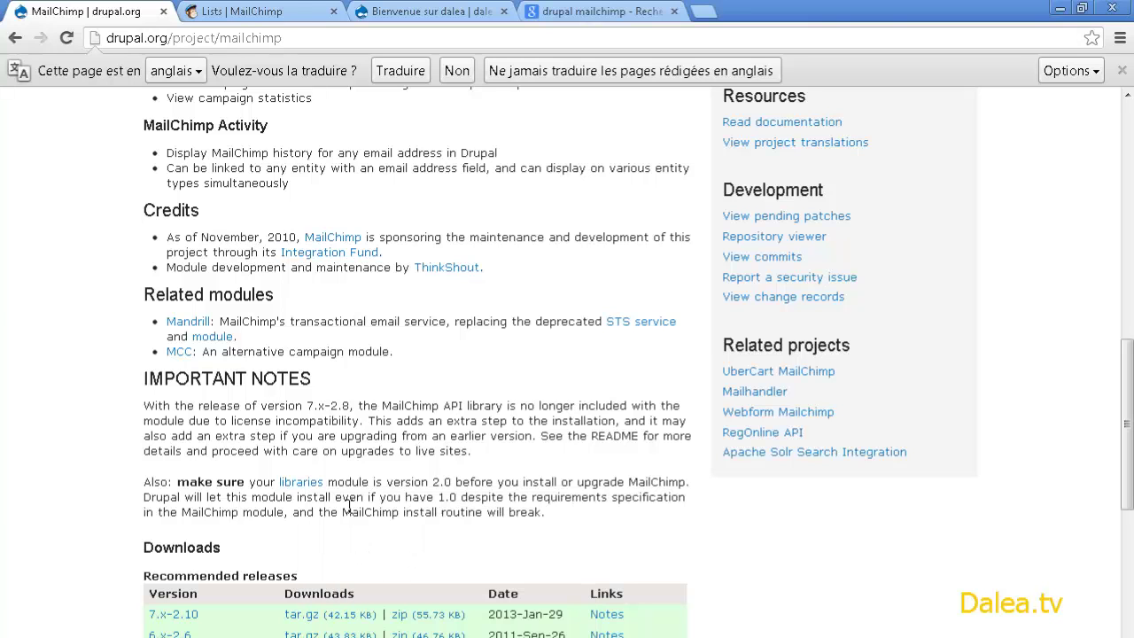
pyautogui.click(228, 13)
# - Install the Libraries 7.x-2.1 module in Drupal by pasting its zip URL into Install from URL
pyautogui.scroll(-10, 305, 363)
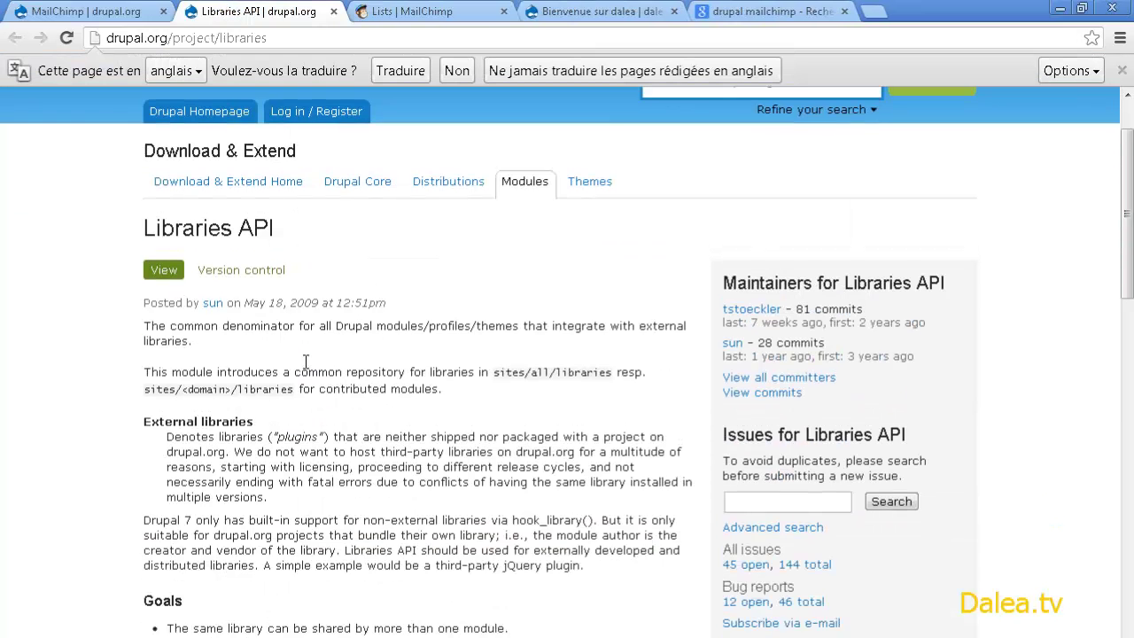
pyautogui.scroll(-2, 260, 370)
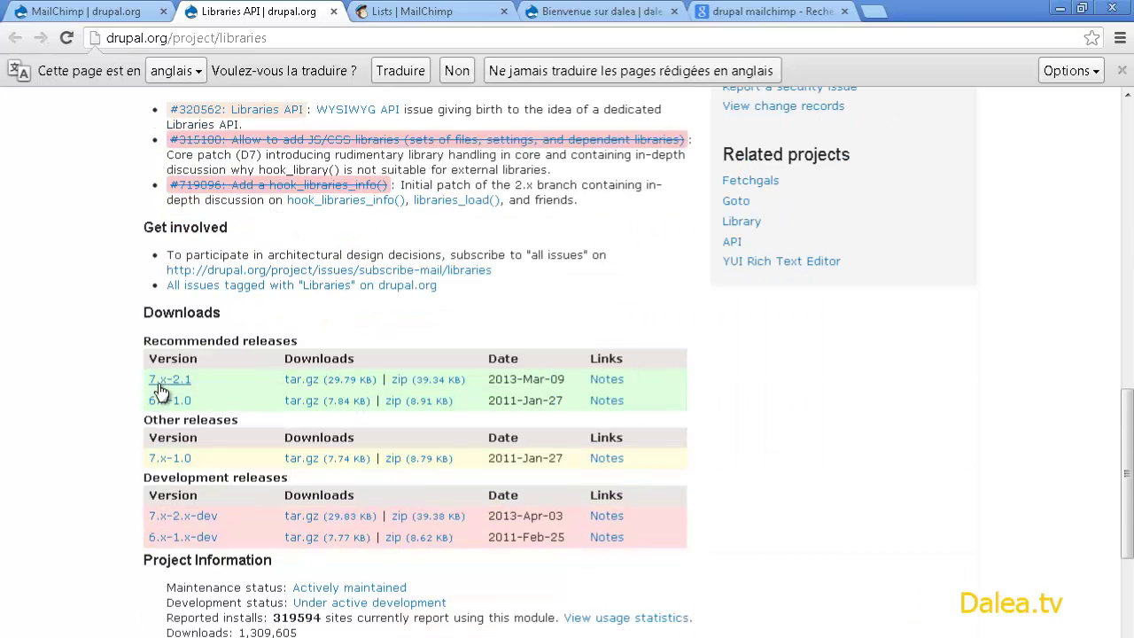
pyautogui.rightClick(404, 379)
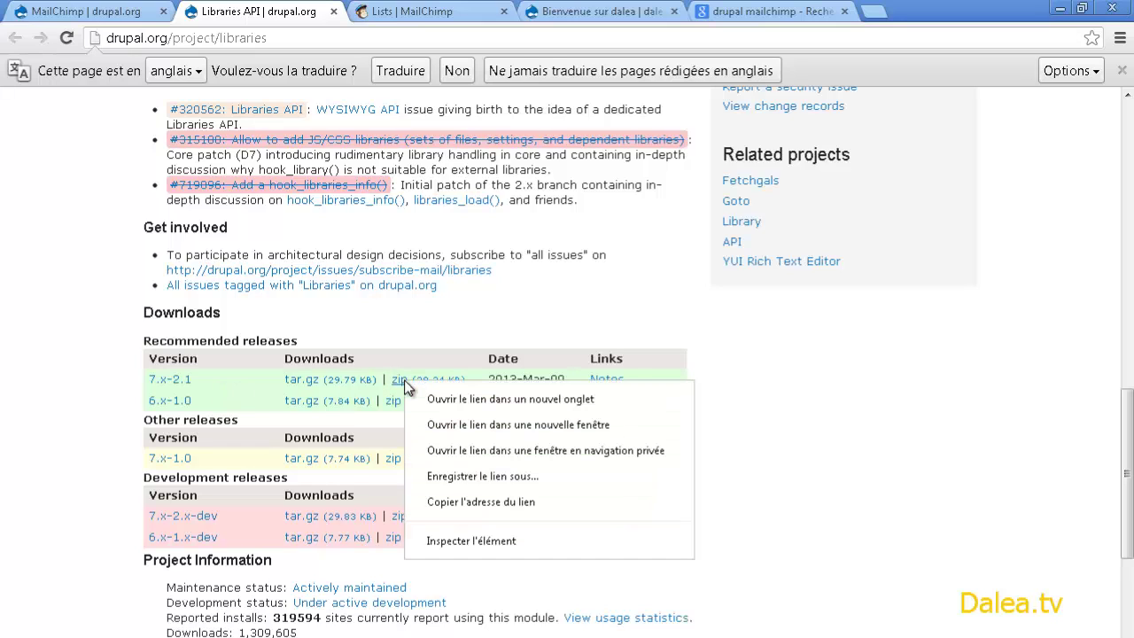
pyautogui.click(456, 502)
pyautogui.click(614, 12)
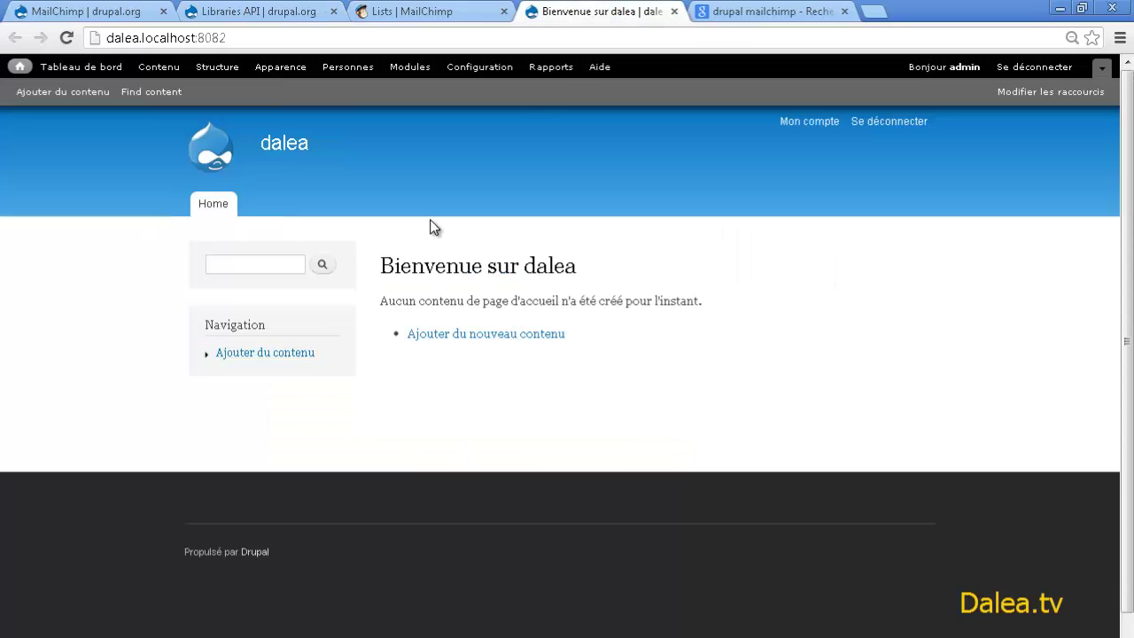
pyautogui.click(413, 69)
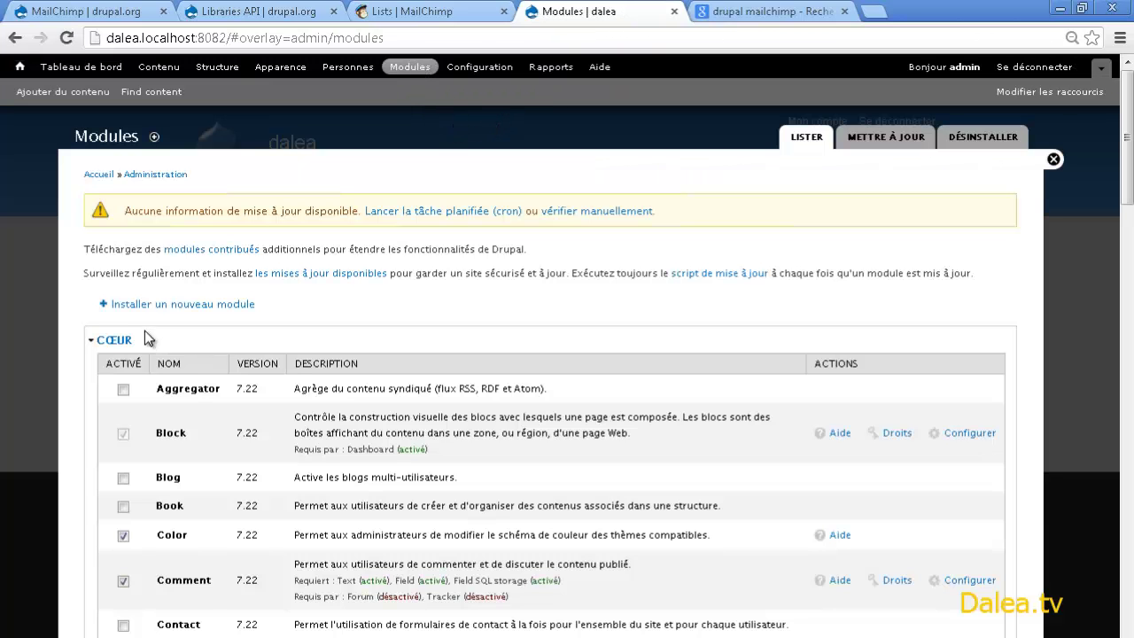
pyautogui.click(133, 296)
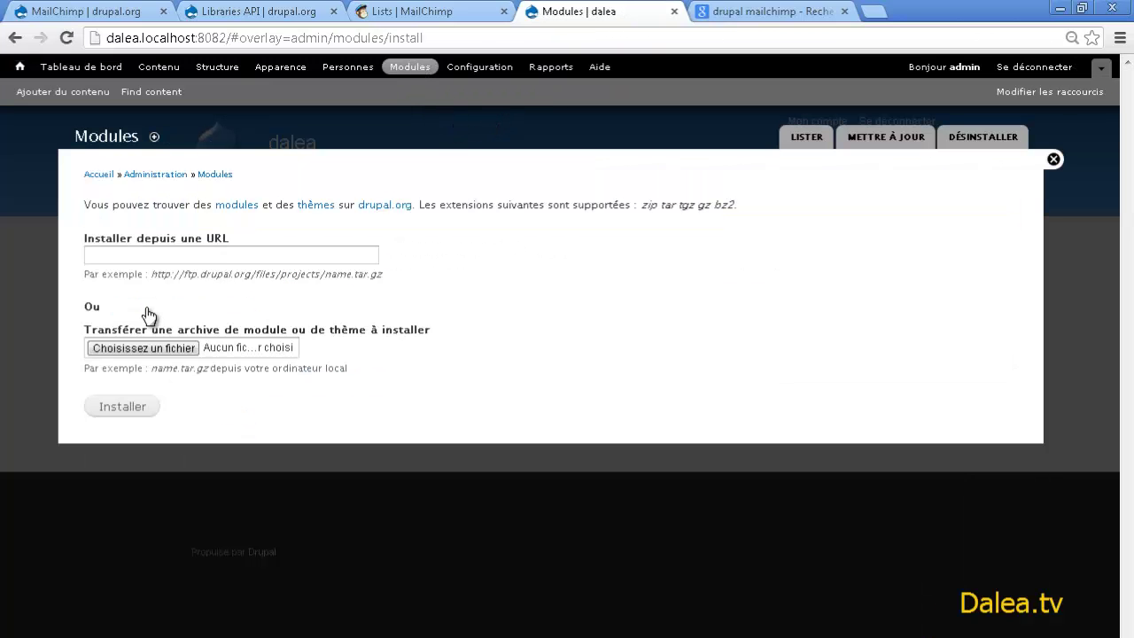
pyautogui.click(159, 256)
pyautogui.write('http://ftp.drupal.org/files/projects/libraries-7.x-2.1.zip')
pyautogui.click(137, 409)
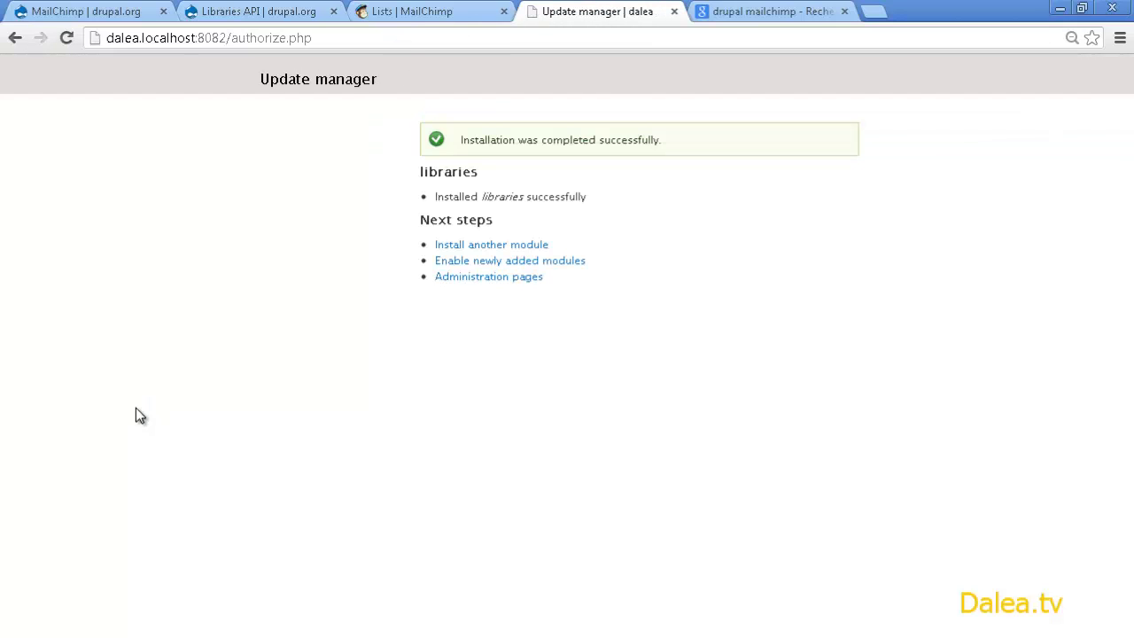
# - Install MailChimp 7.x-2.10 from its zip URL and proceed to enabling the newly added modules
pyautogui.click(102, 14)
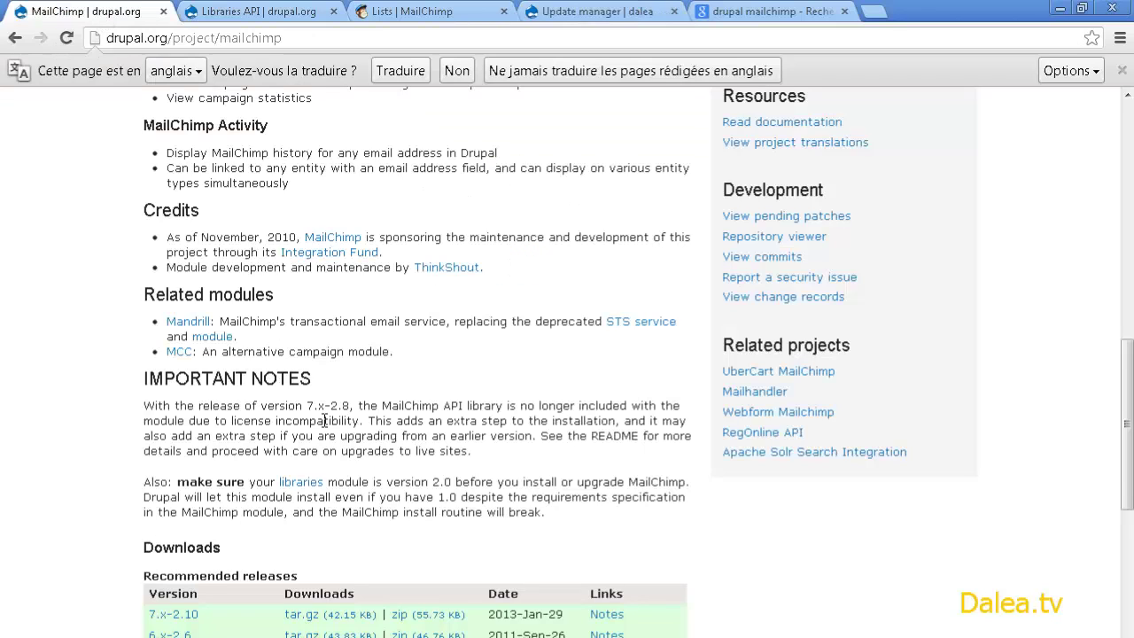
pyautogui.scroll(3, 303, 212)
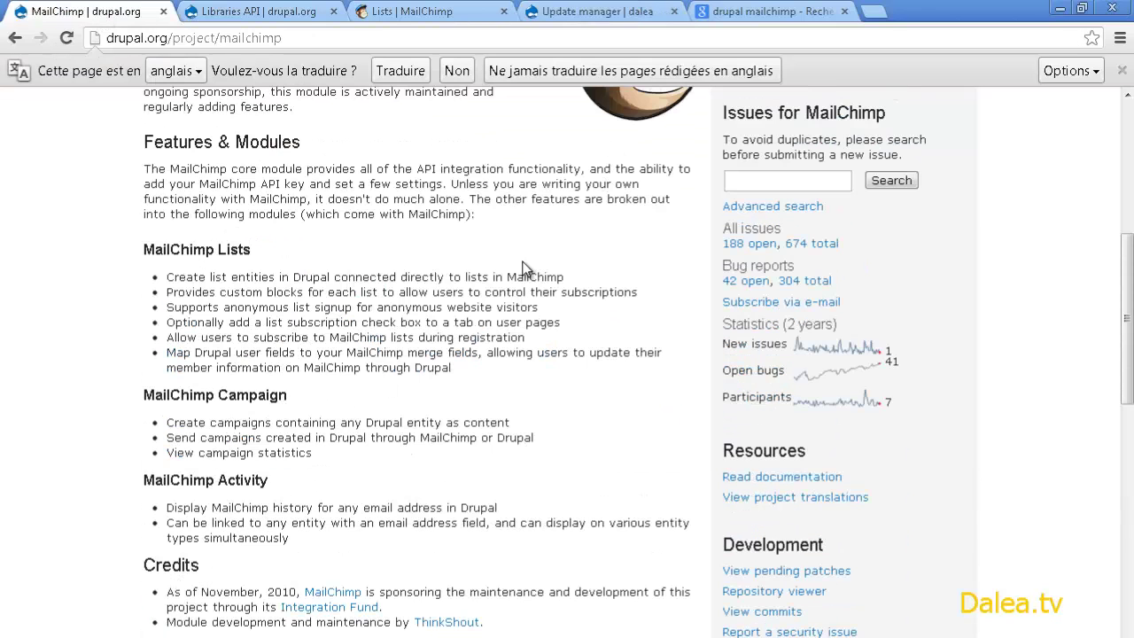
pyautogui.scroll(-5, 523, 272)
pyautogui.rightClick(429, 530)
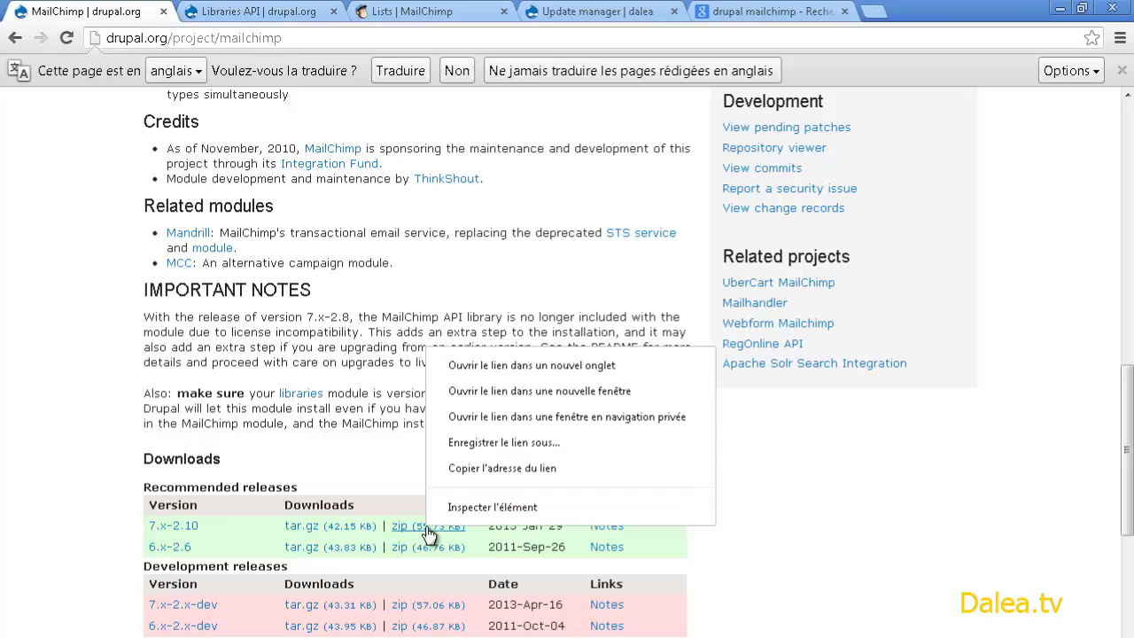
pyautogui.click(477, 470)
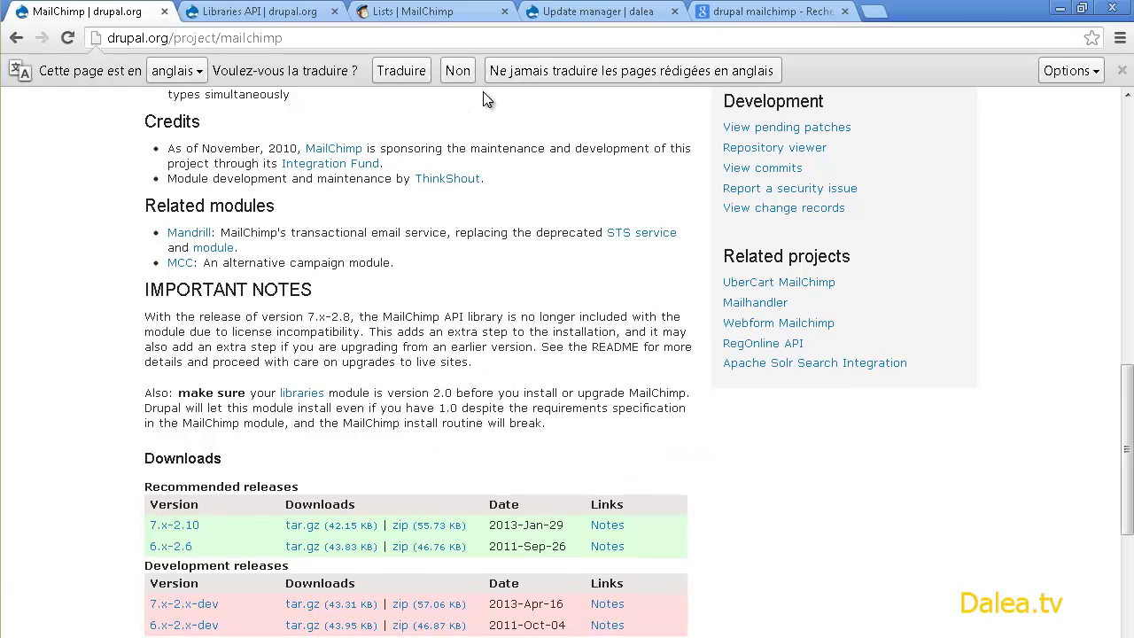
pyautogui.click(569, 14)
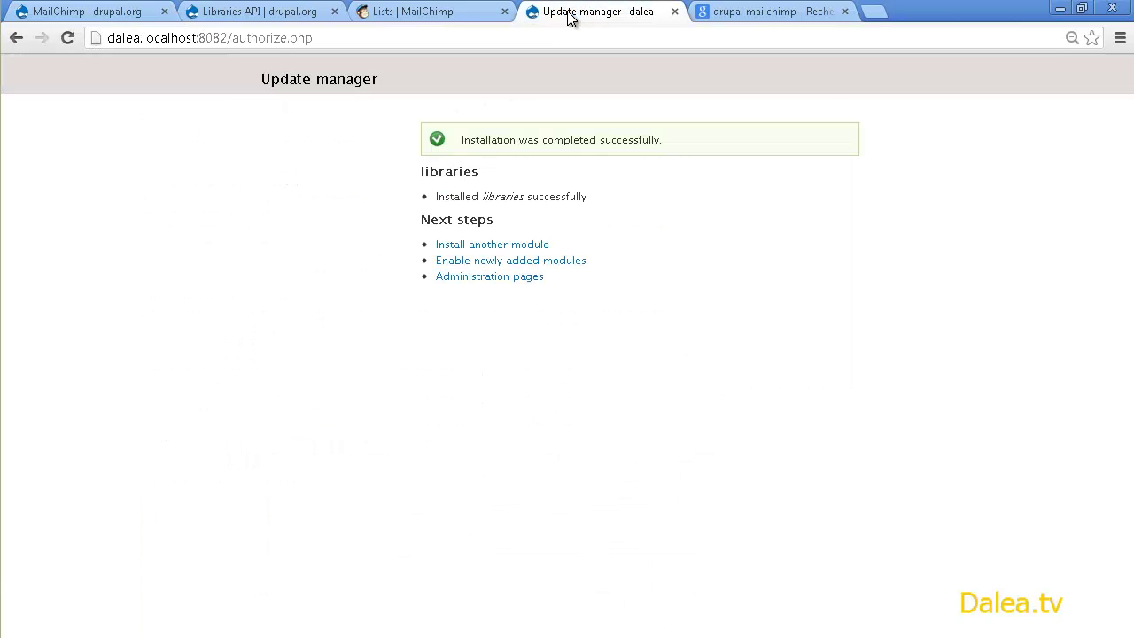
pyautogui.click(501, 254)
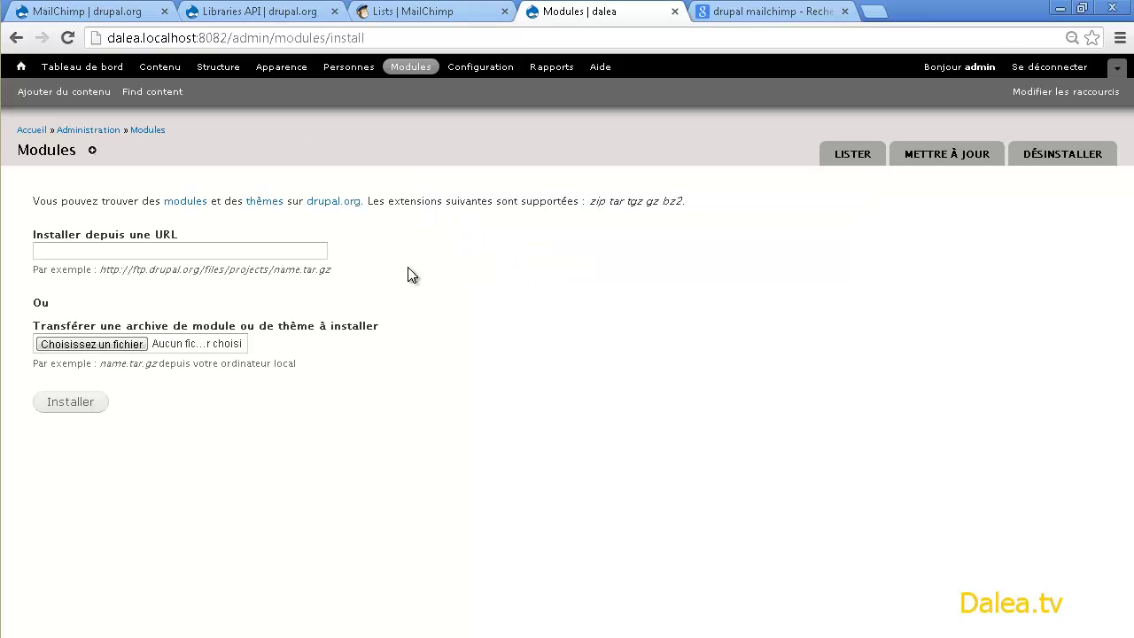
pyautogui.click(312, 257)
pyautogui.write('http://ftp.drupal.org/files/projects/mailchimp-7.x-2.10.zip')
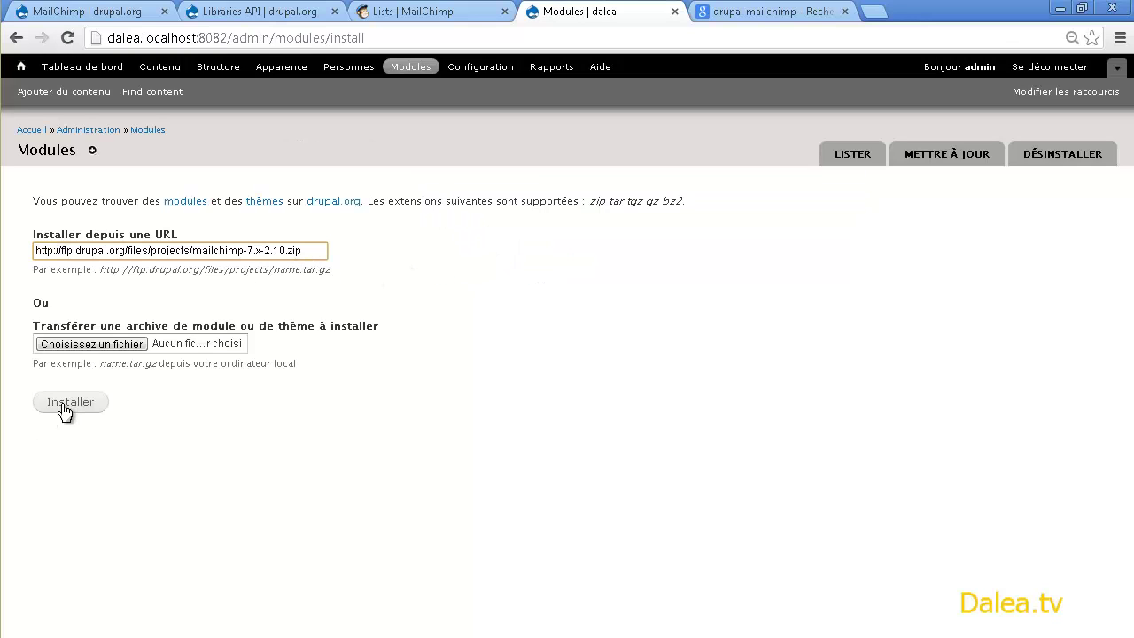
pyautogui.click(63, 408)
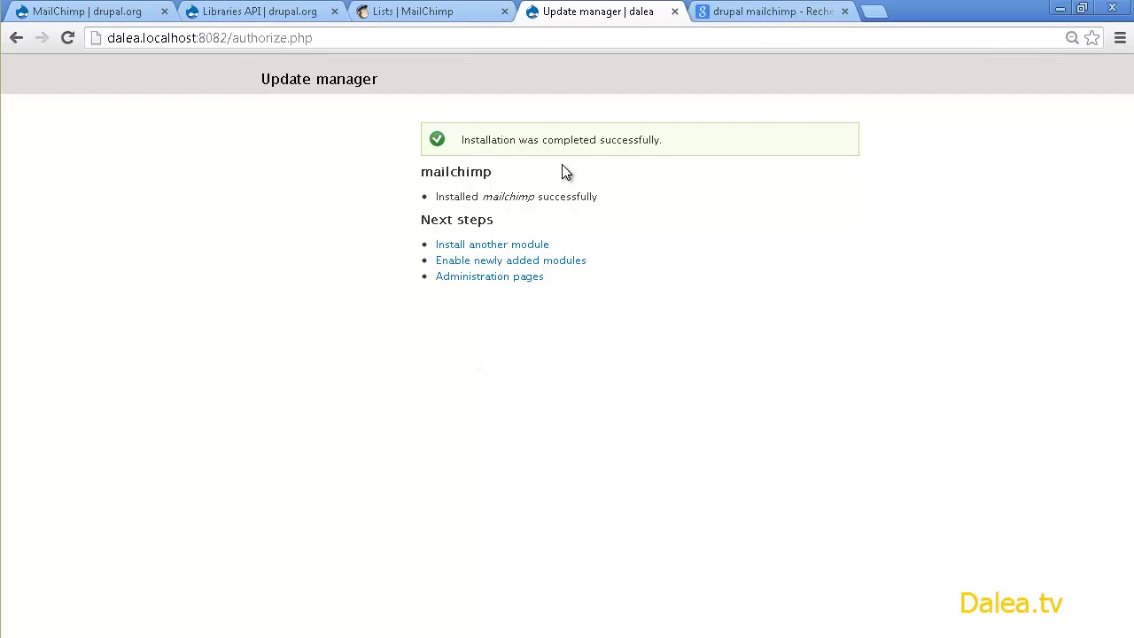
pyautogui.click(476, 258)
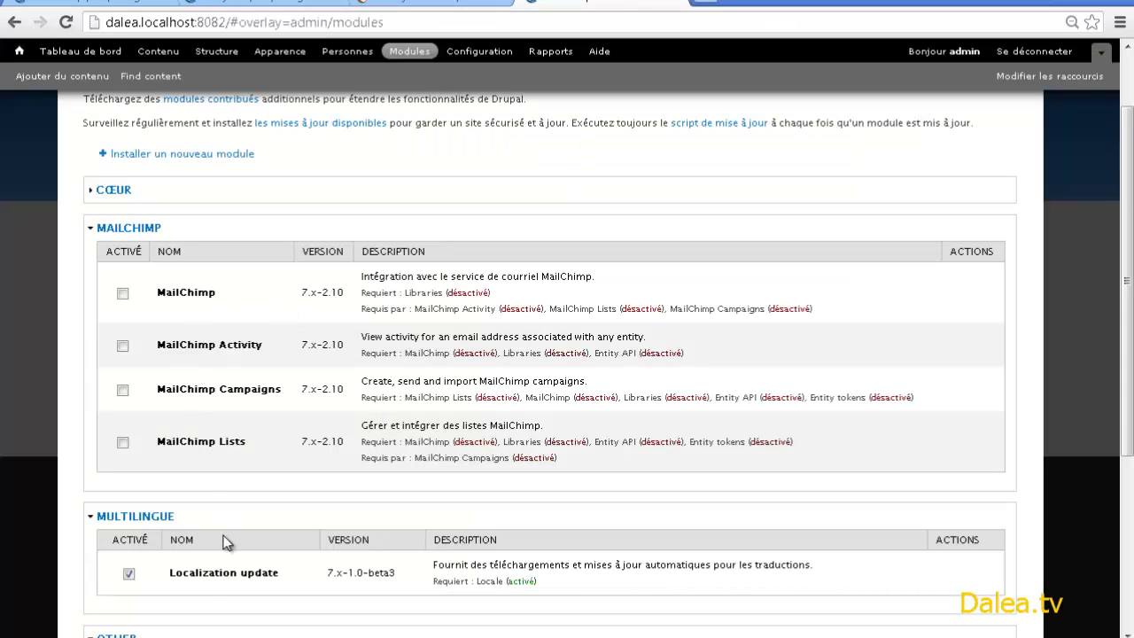
# - Read the MailChimp API notes on the project page, then scroll the module documentation to its Install section
pyautogui.click(133, 5)
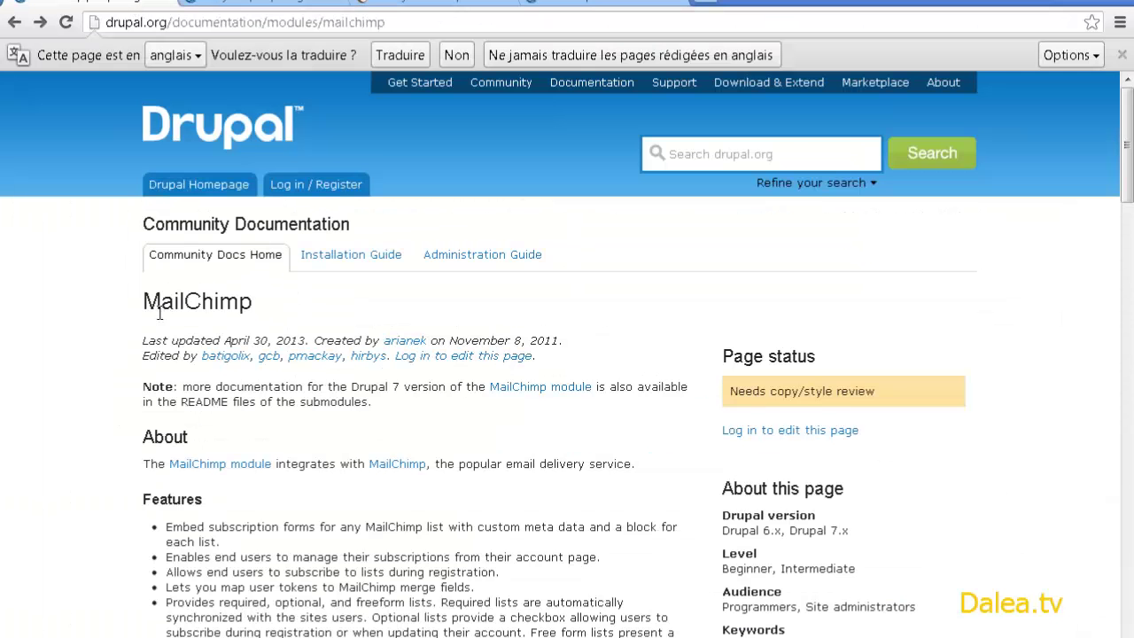
pyautogui.scroll(-13, 159, 310)
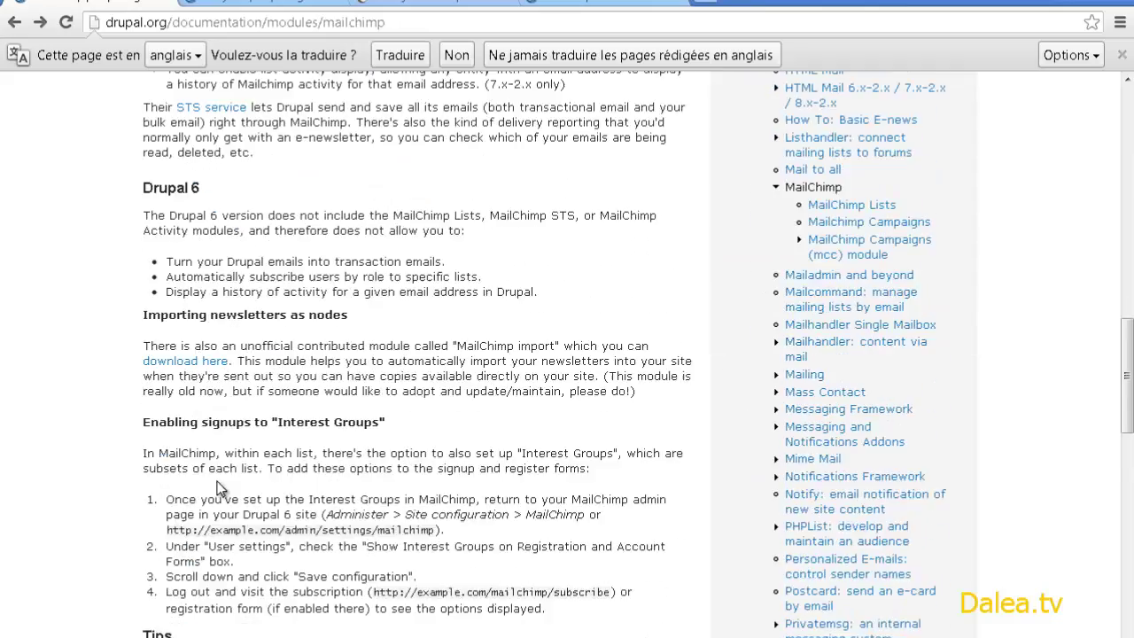
pyautogui.scroll(-9, 221, 483)
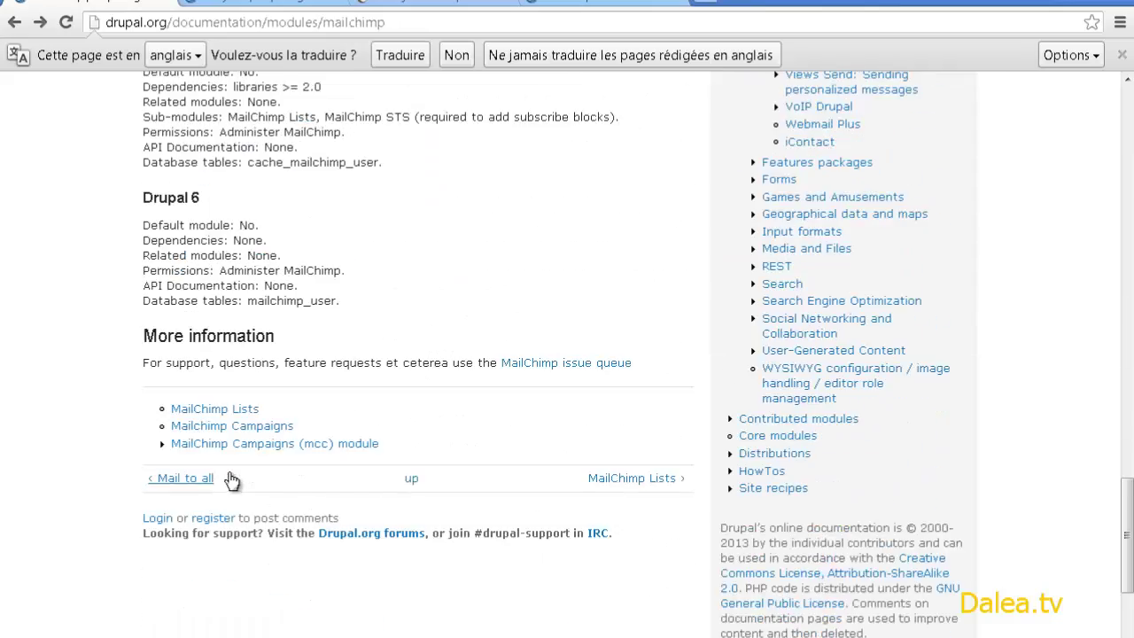
pyautogui.scroll(20, 231, 480)
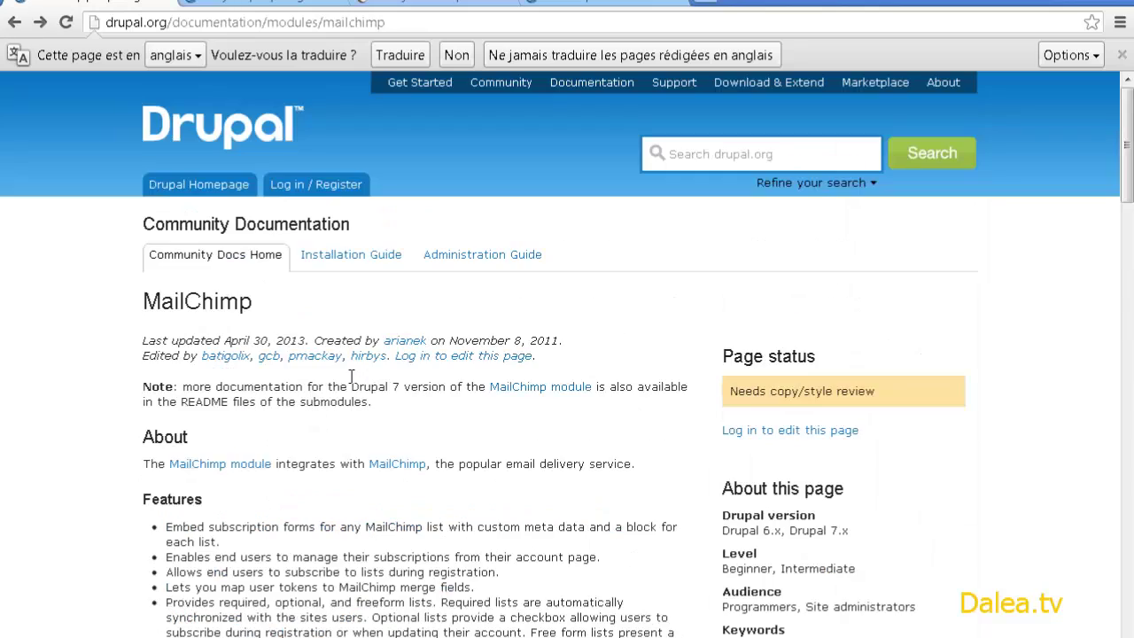
pyautogui.click(519, 387)
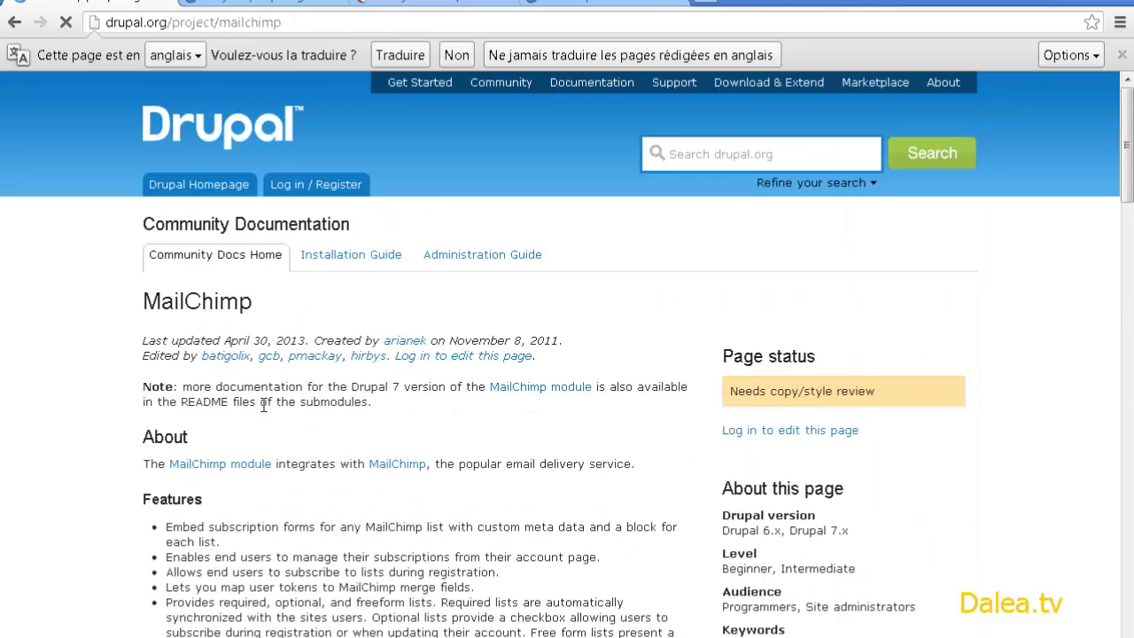
pyautogui.scroll(-10, 124, 392)
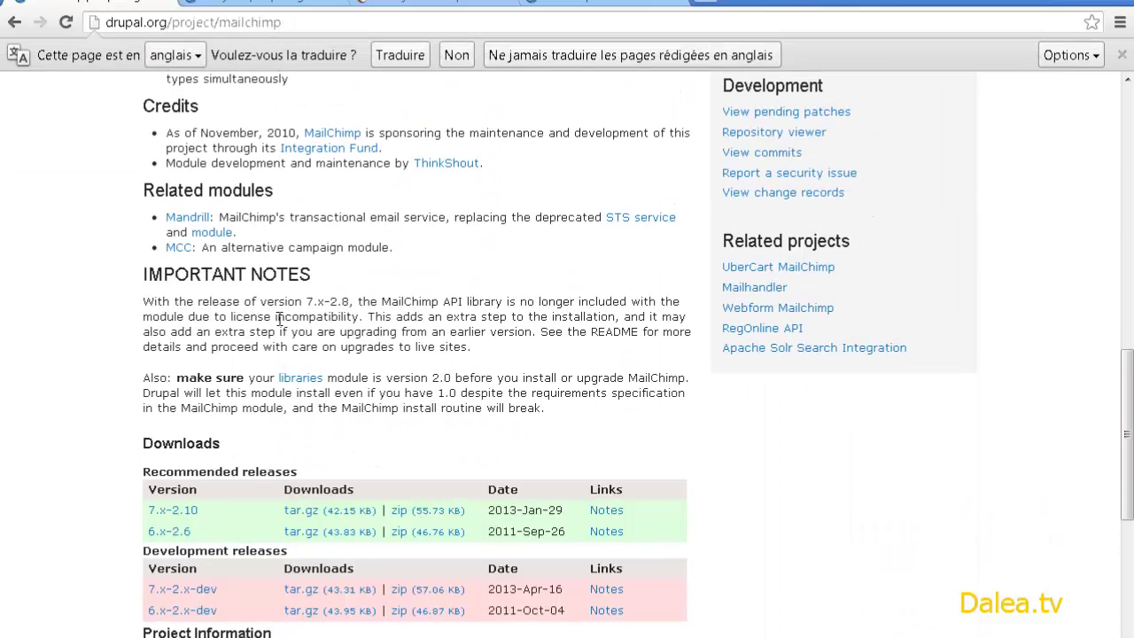
pyautogui.moveTo(384, 302); pyautogui.dragTo(466, 303)
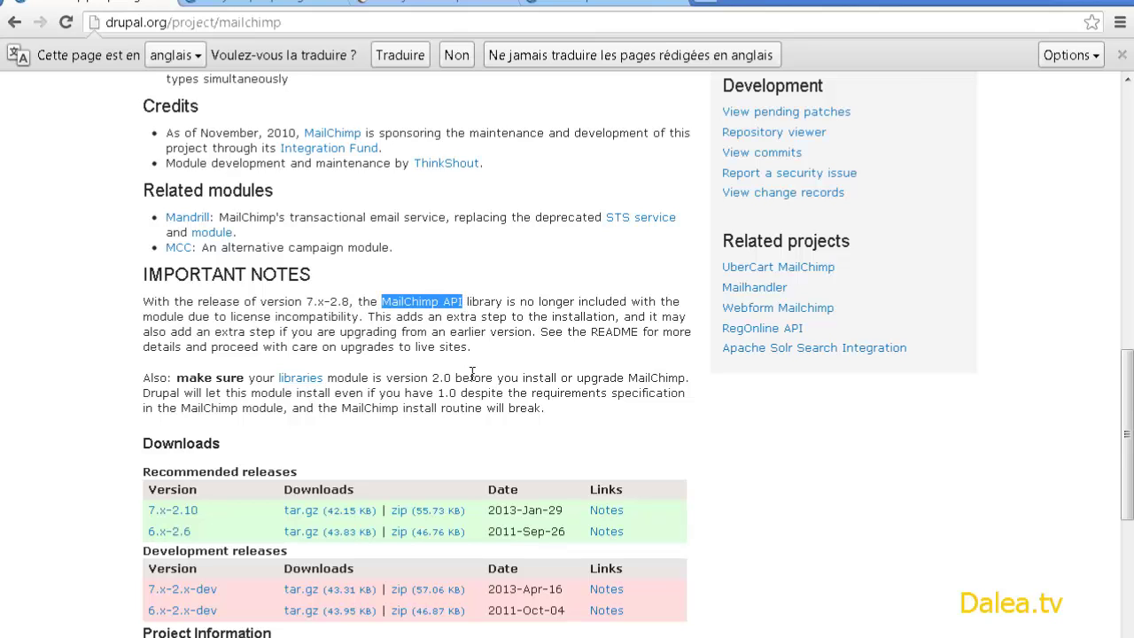
pyautogui.scroll(2, 453, 401)
pyautogui.scroll(1, 610, 399)
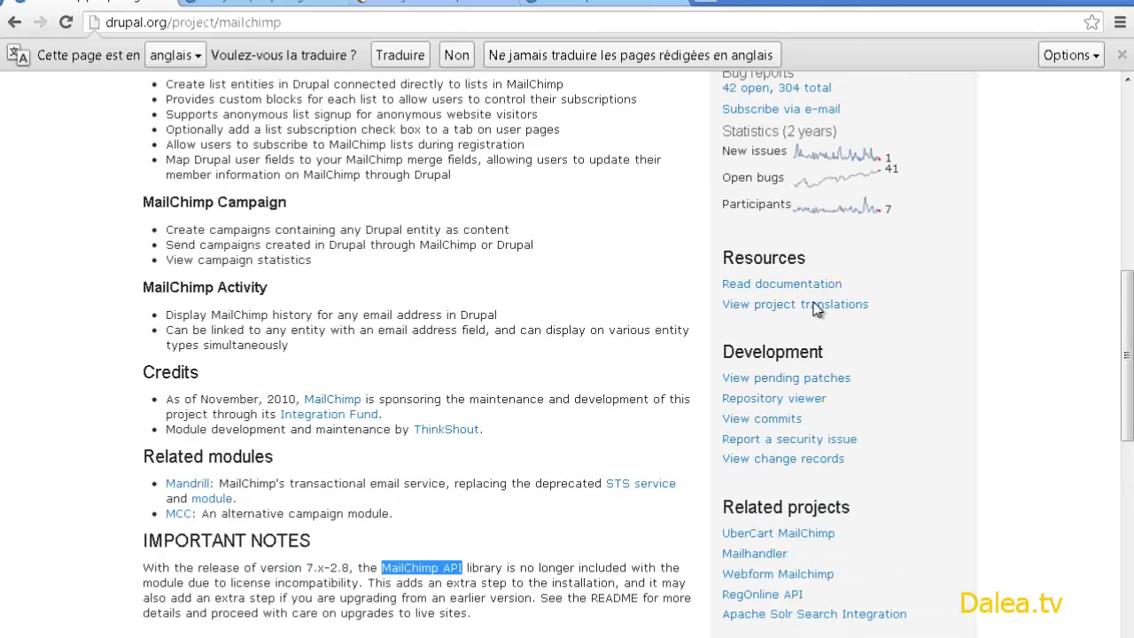
pyautogui.click(815, 282)
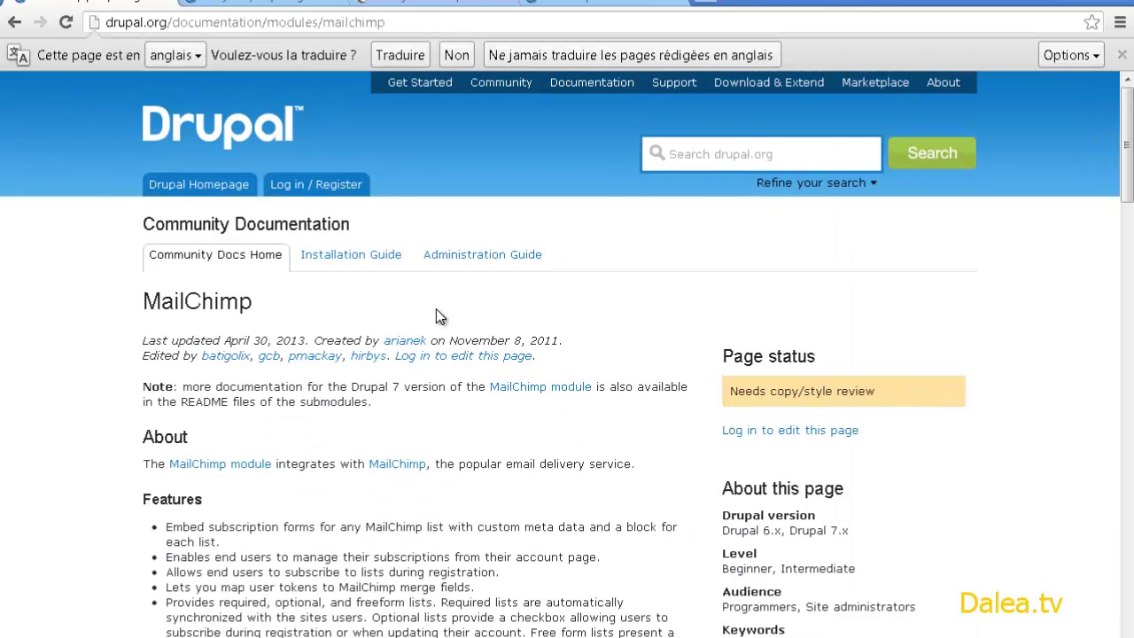
pyautogui.scroll(-6, 439, 310)
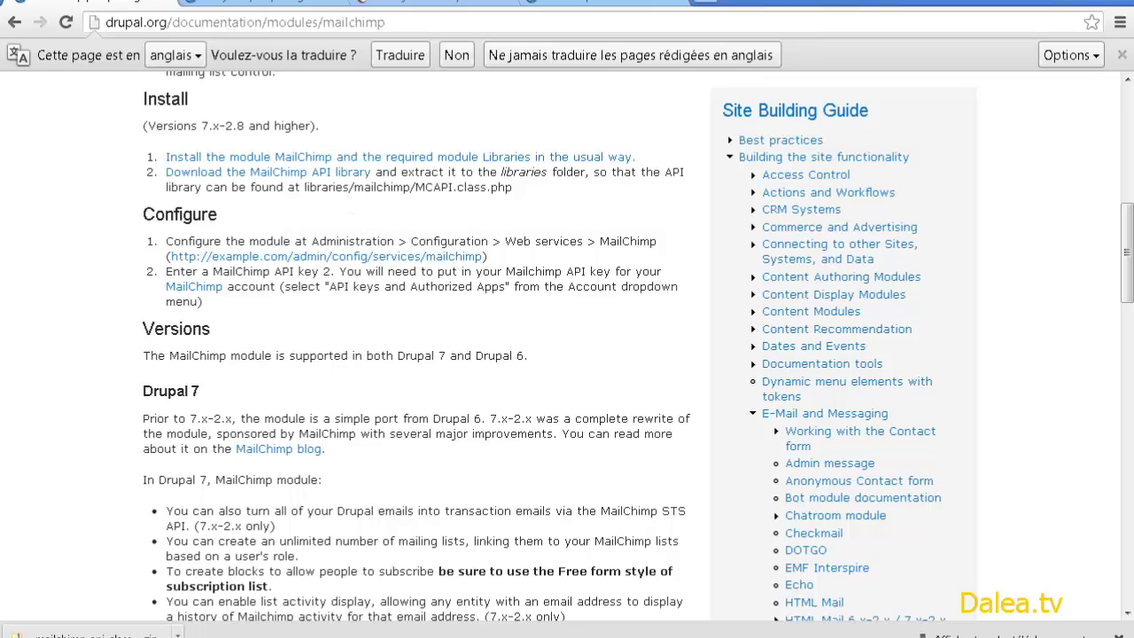
# - Browse in Explorer to the dalea site's Sites\dalea\sites\all folder
pyautogui.press('super+e')
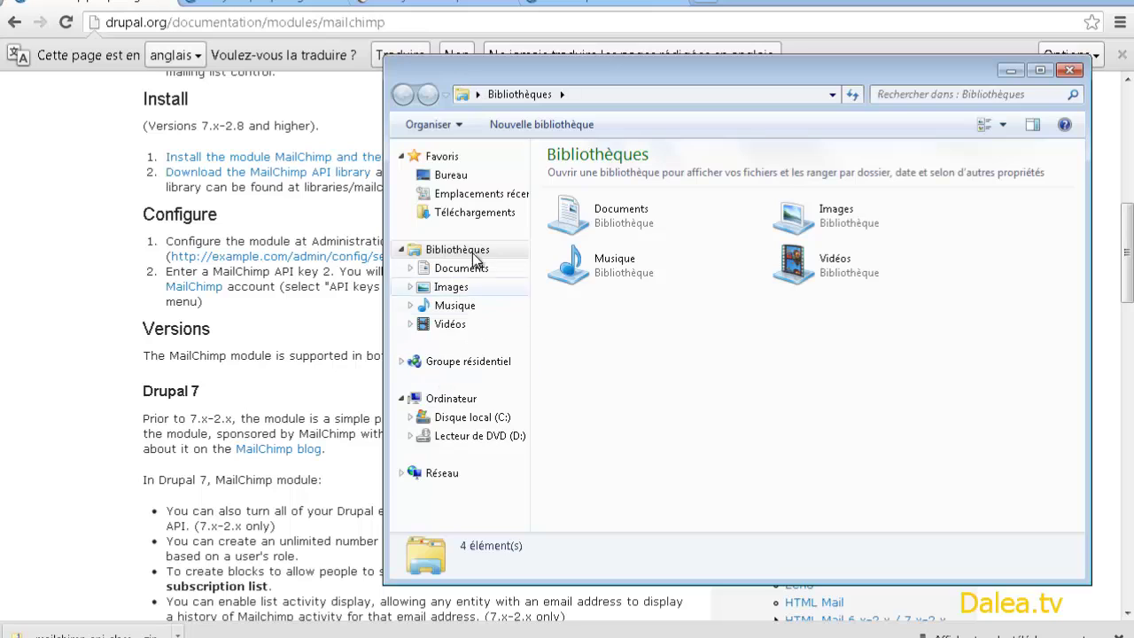
pyautogui.click(470, 213)
pyautogui.click(509, 99)
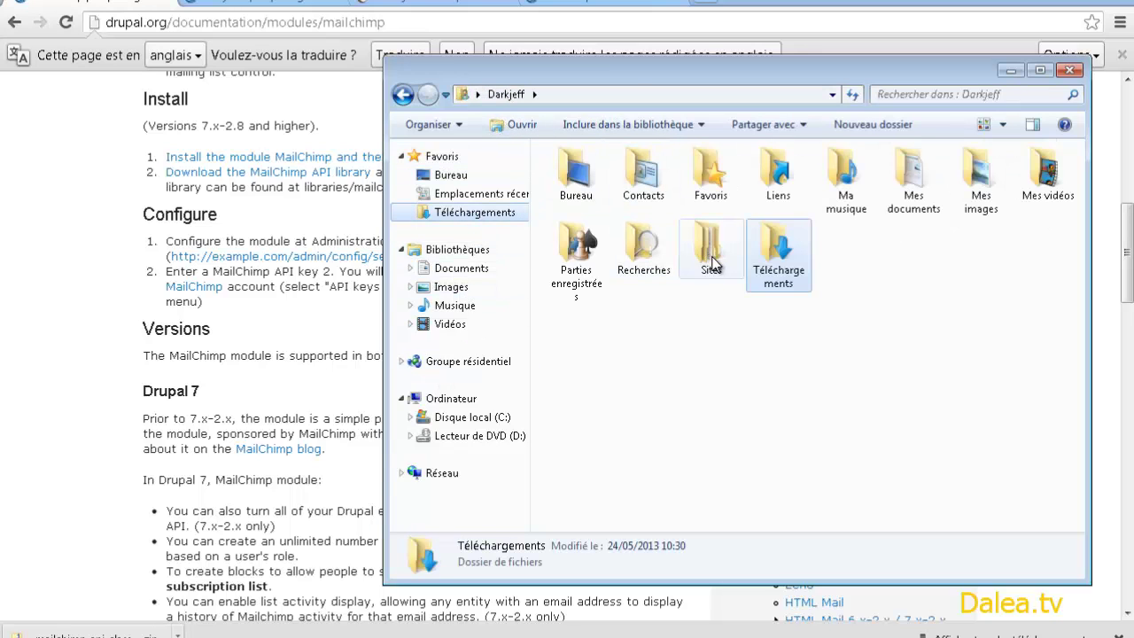
pyautogui.click(714, 264)
pyautogui.doubleClick(714, 264)
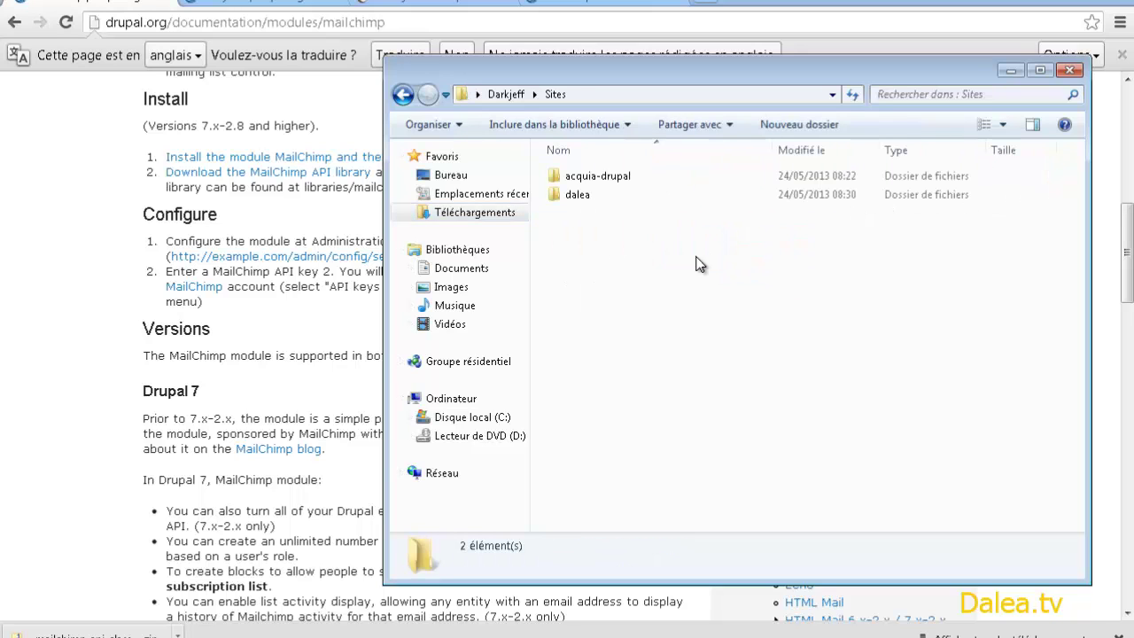
pyautogui.doubleClick(575, 191)
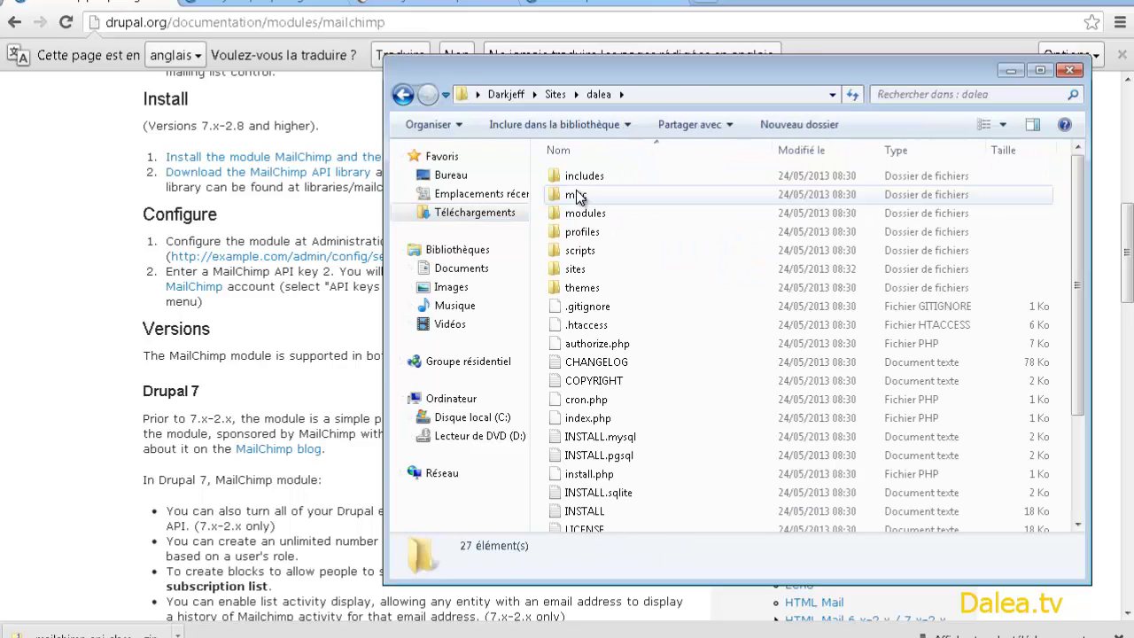
pyautogui.doubleClick(574, 269)
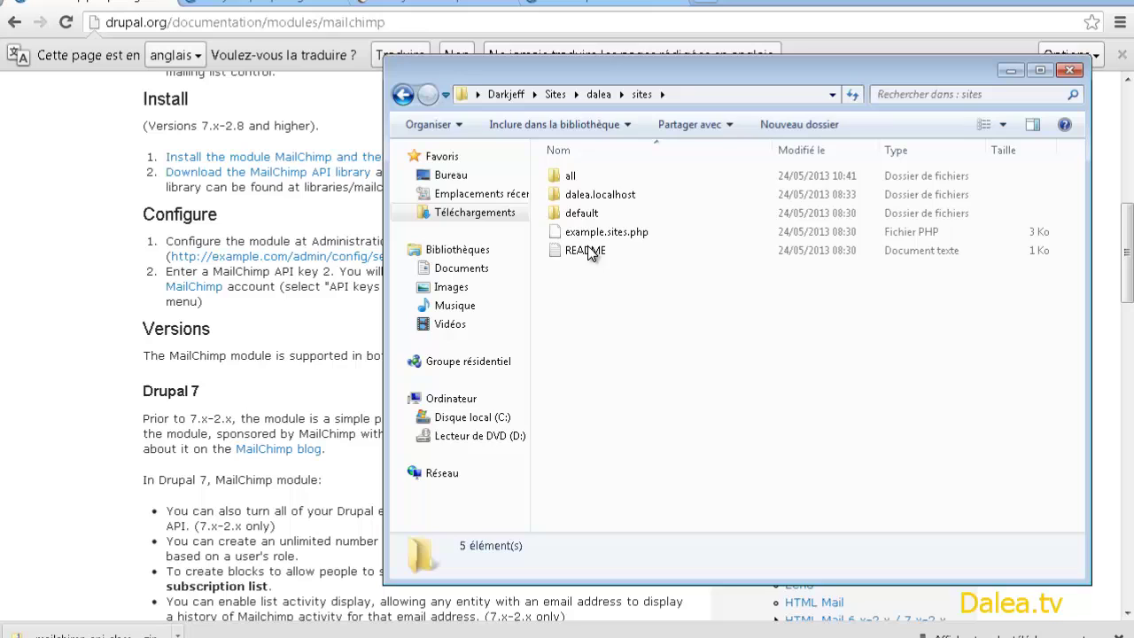
pyautogui.doubleClick(569, 175)
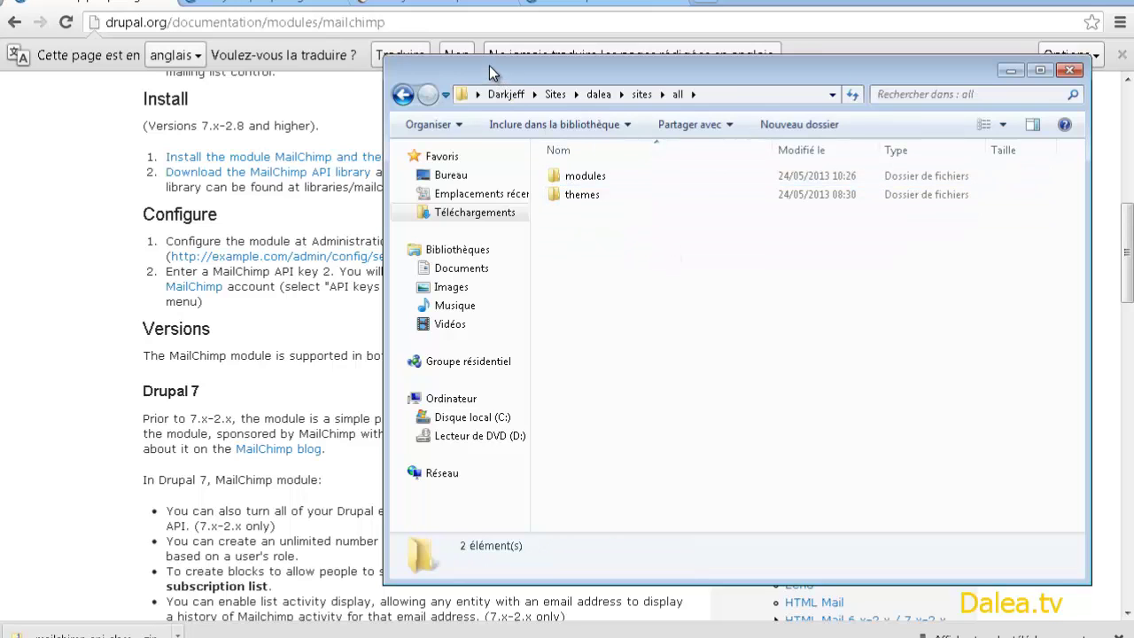
pyautogui.moveTo(489, 66); pyautogui.dragTo(616, 73)
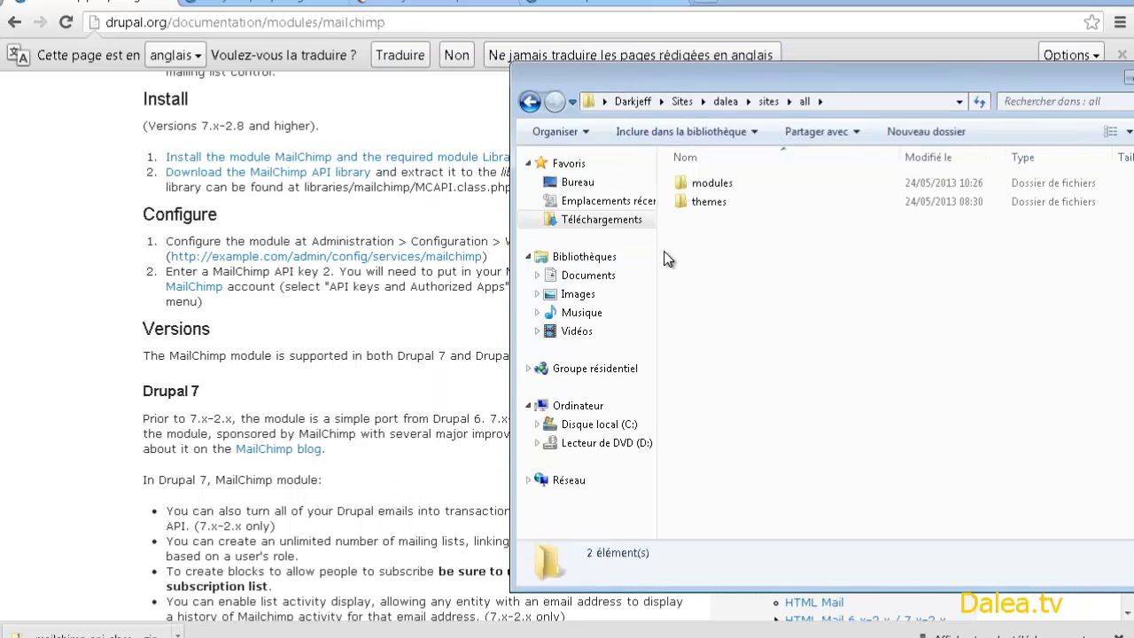
# - Create a libraries folder there containing a new empty mailchimp folder
pyautogui.click(898, 139)
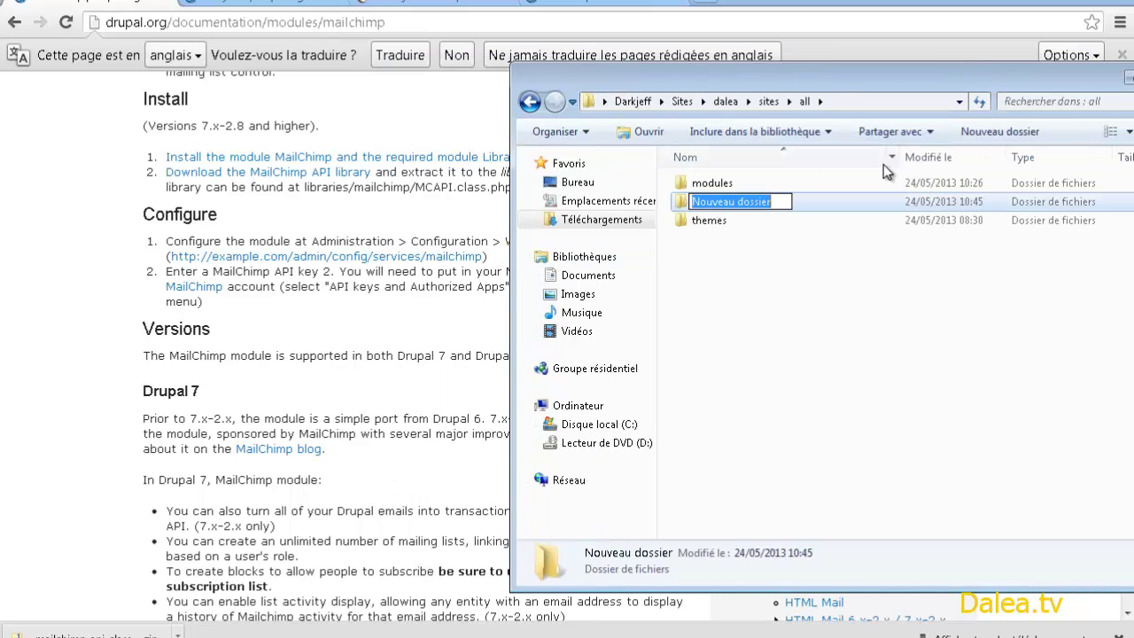
pyautogui.write('libra')
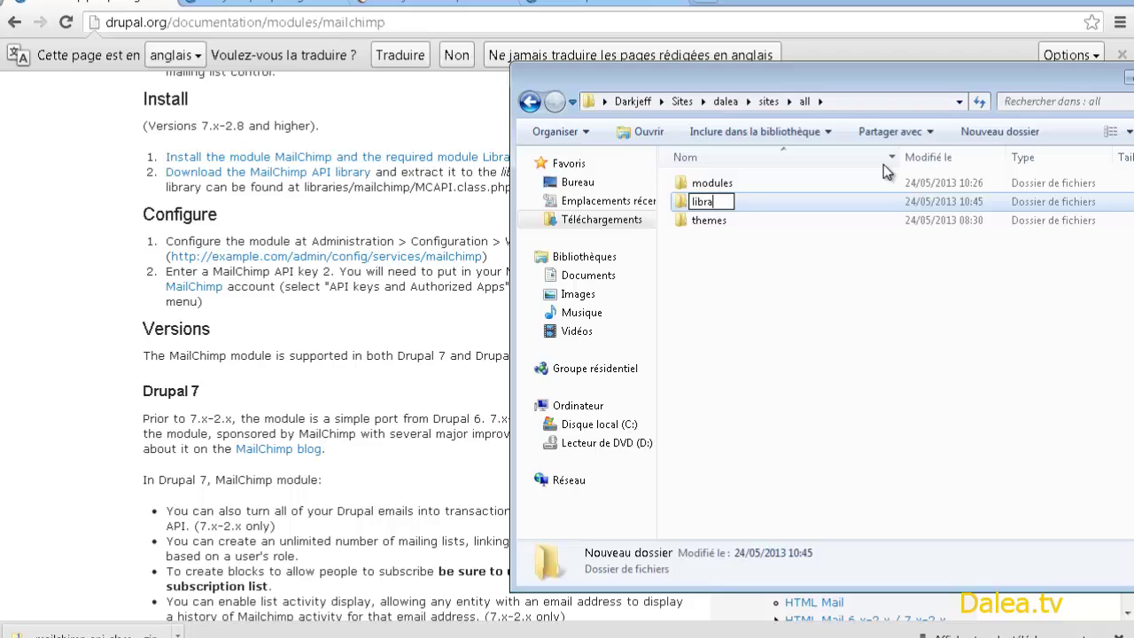
pyautogui.write('ries')
pyautogui.press('Return')
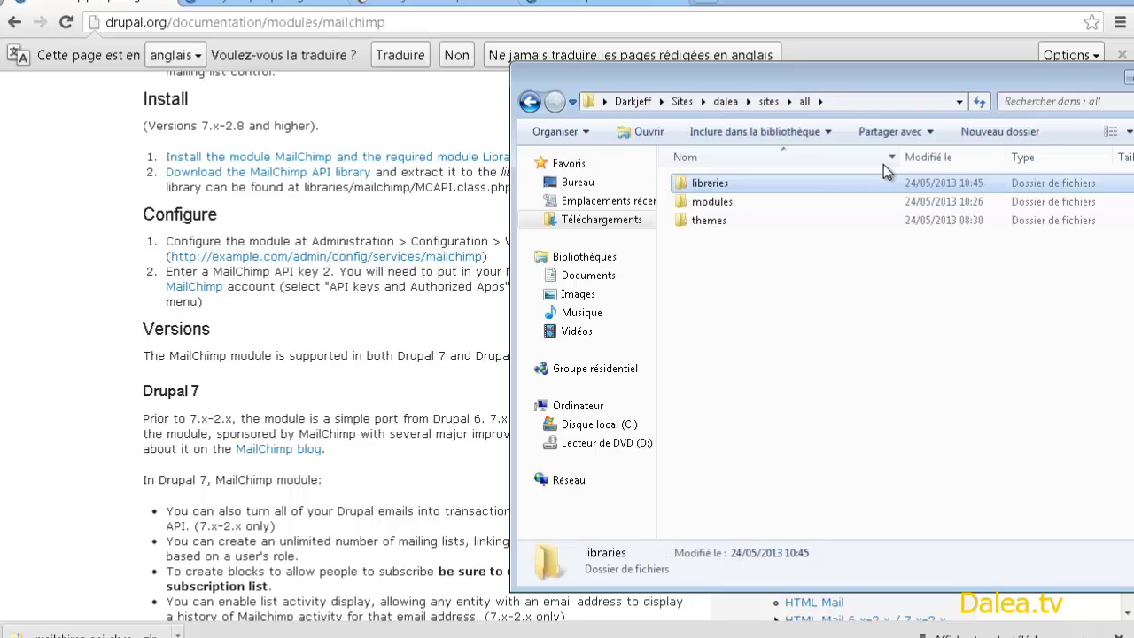
pyautogui.press('Return')
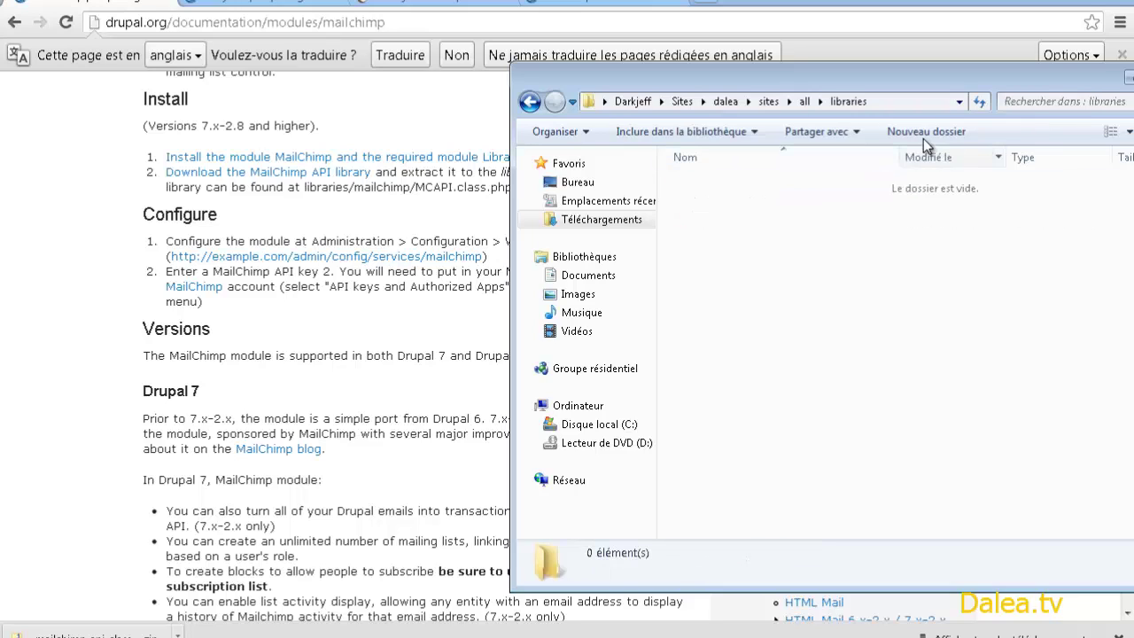
pyautogui.click(920, 135)
pyautogui.write('mail')
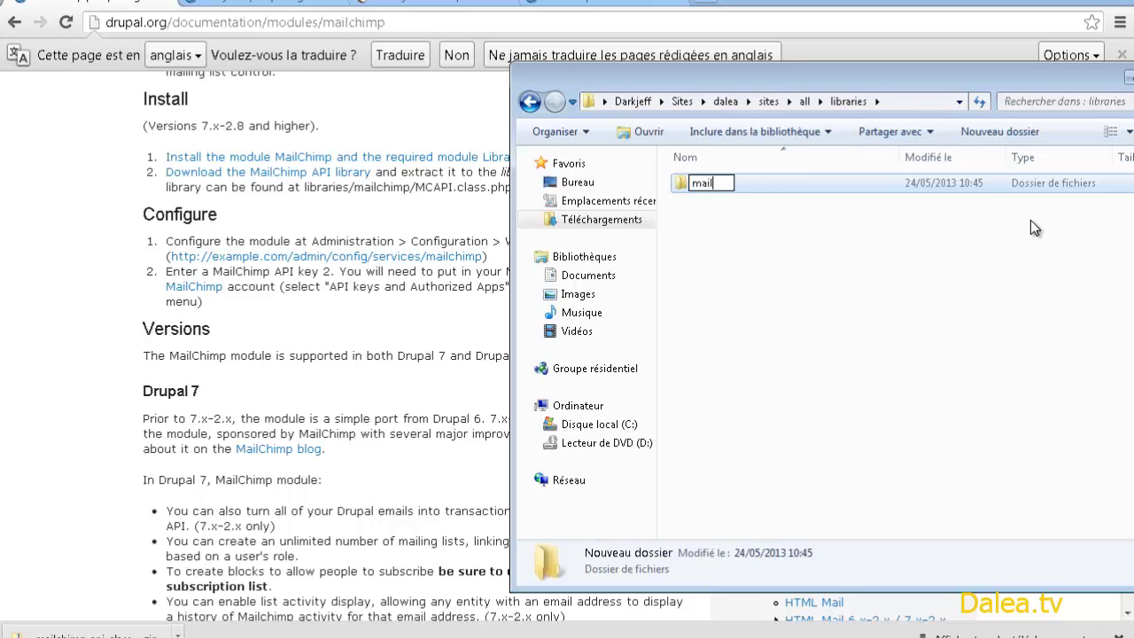
pyautogui.write('chimp')
pyautogui.press('Return')
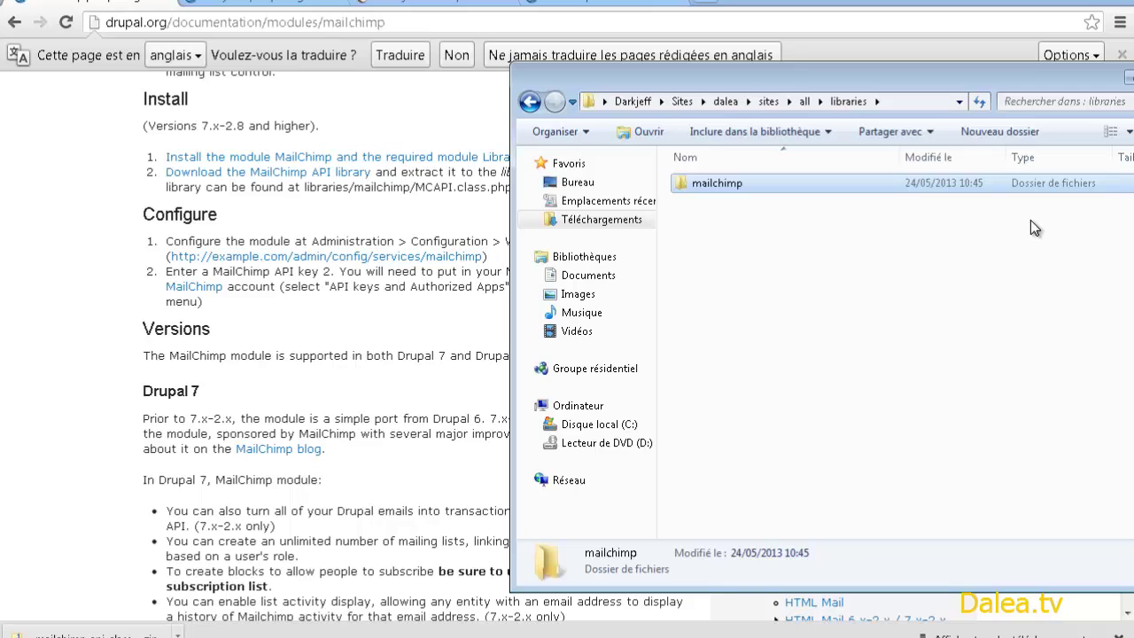
# - Copy examples, MCAPI.class.php and README from the mailchimp-api-class archive into libraries\mailchimp
pyautogui.moveTo(811, 80); pyautogui.dragTo(709, 73)
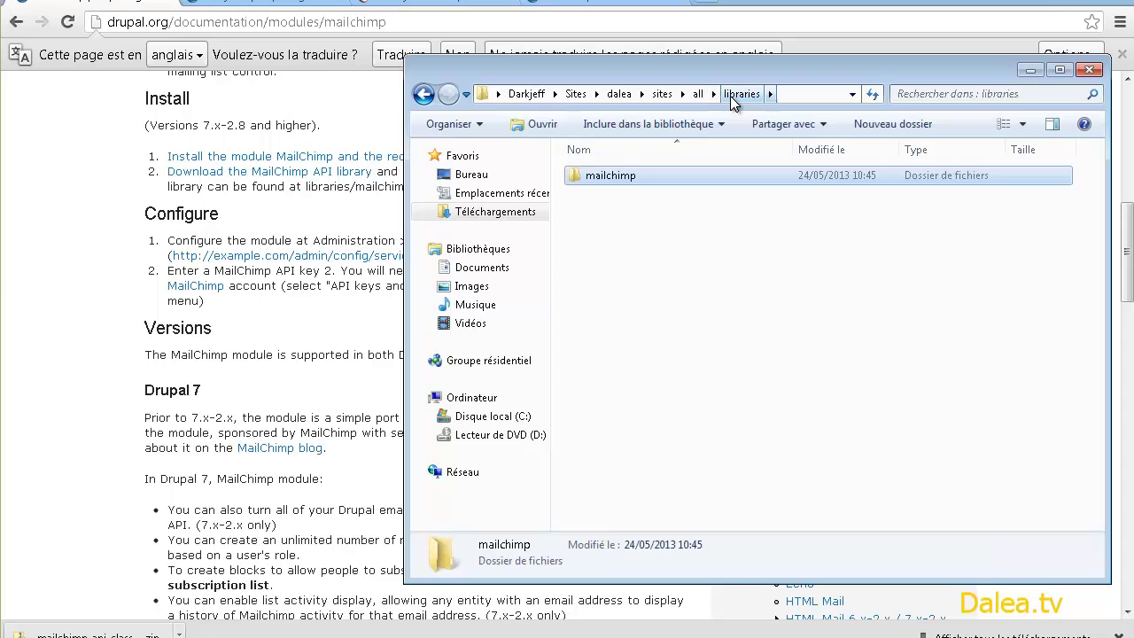
pyautogui.doubleClick(605, 176)
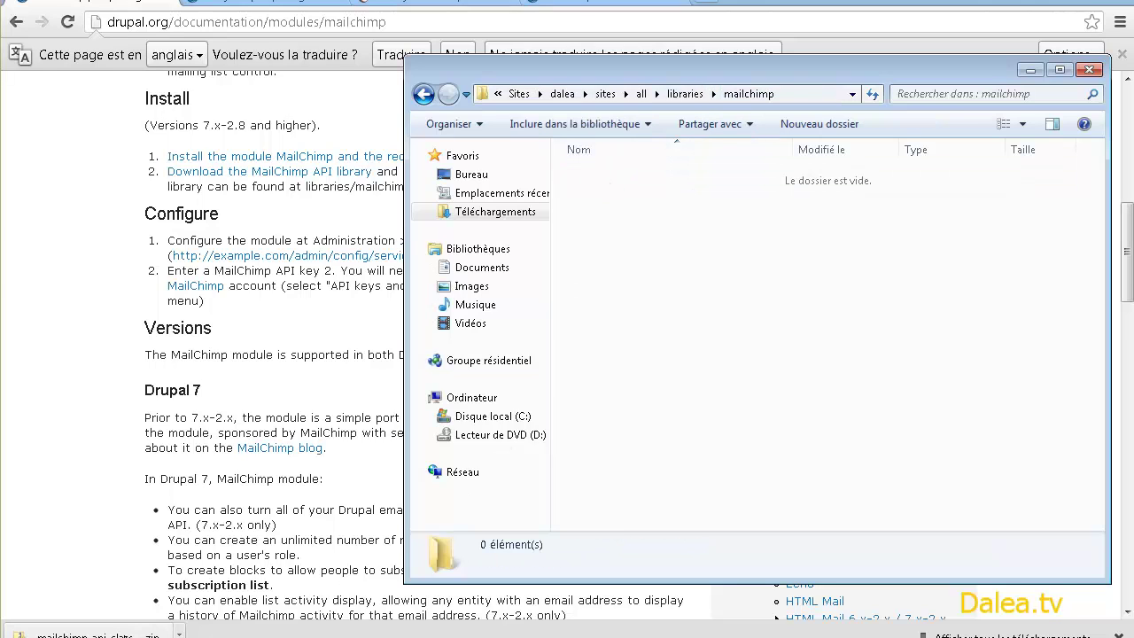
pyautogui.click(149, 635)
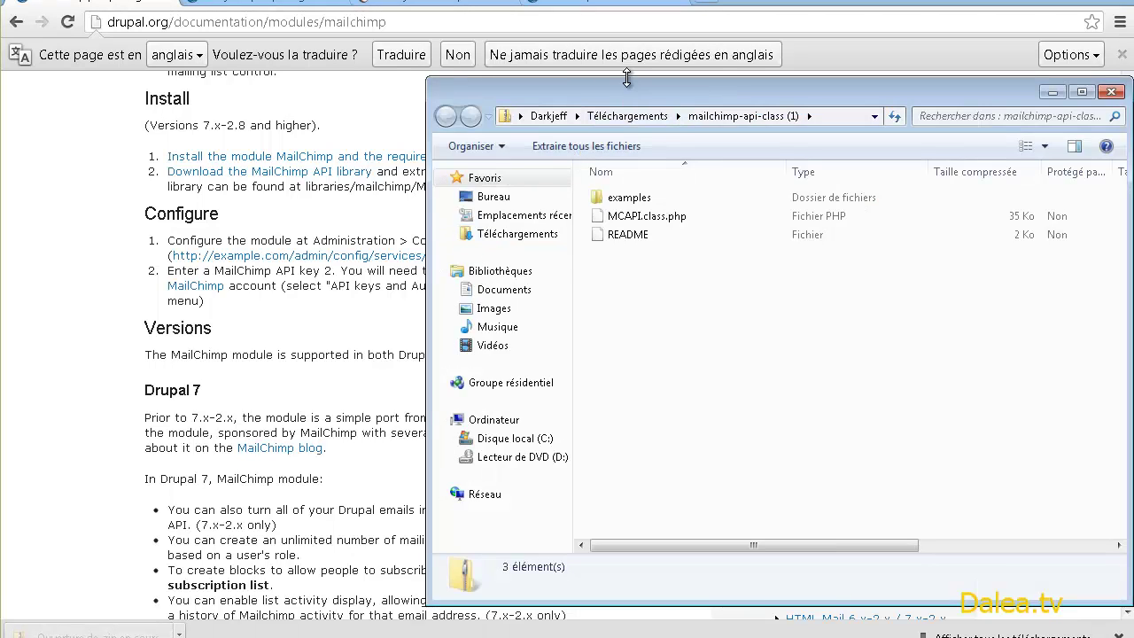
pyautogui.moveTo(600, 92); pyautogui.dragTo(327, 109)
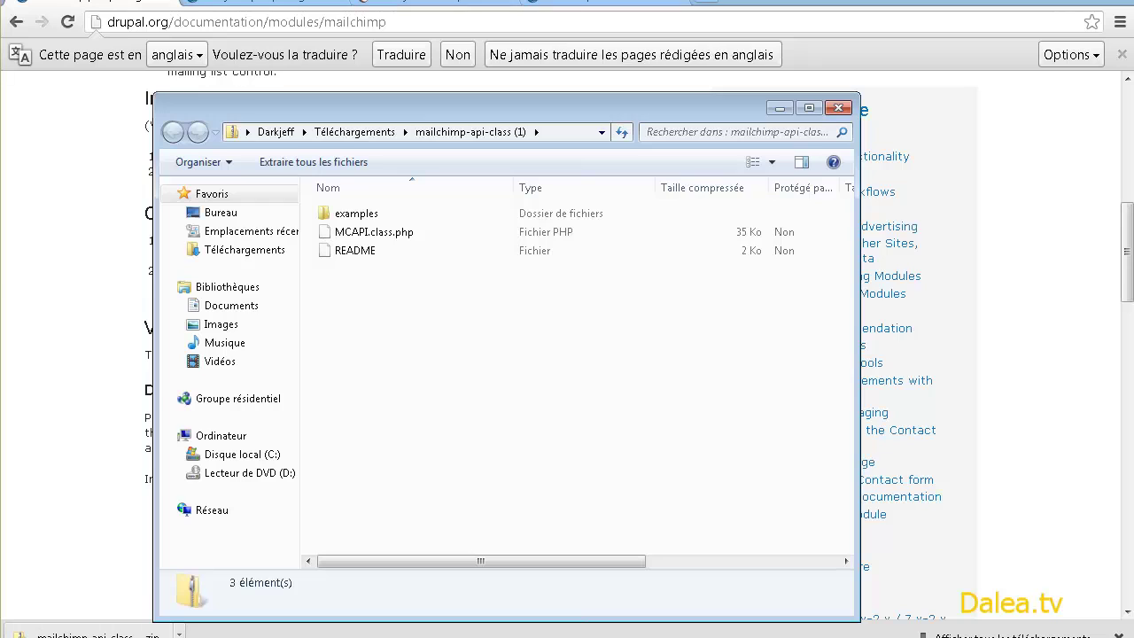
pyautogui.click(114, 609)
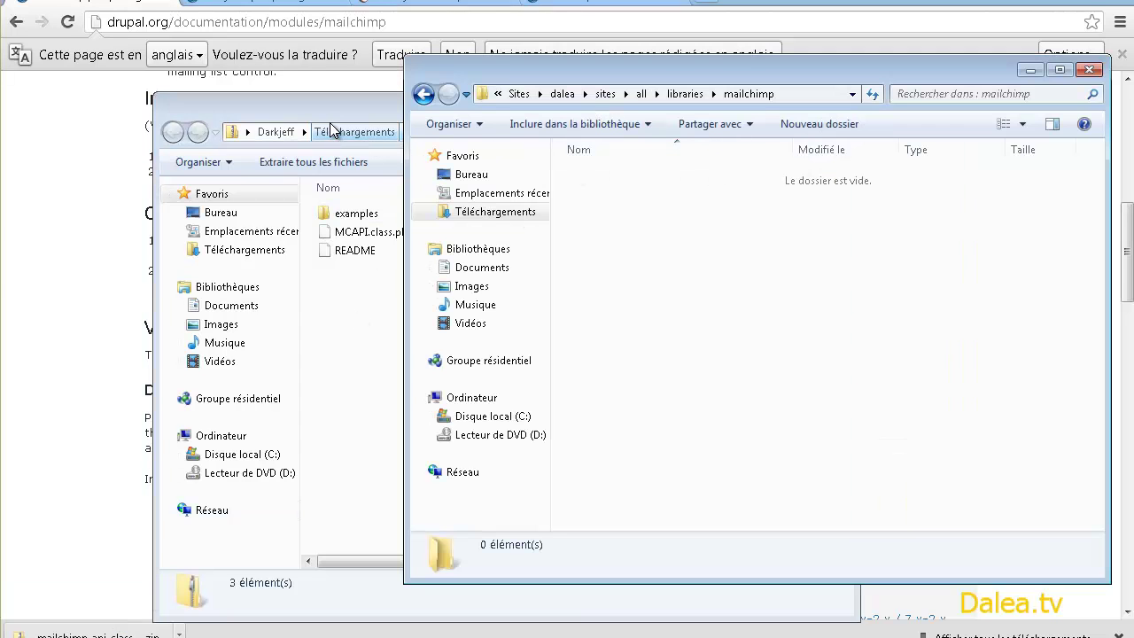
pyautogui.moveTo(330, 106); pyautogui.dragTo(238, 99)
pyautogui.moveTo(276, 282); pyautogui.dragTo(245, 213)
pyautogui.moveTo(483, 243); pyautogui.dragTo(872, 304)
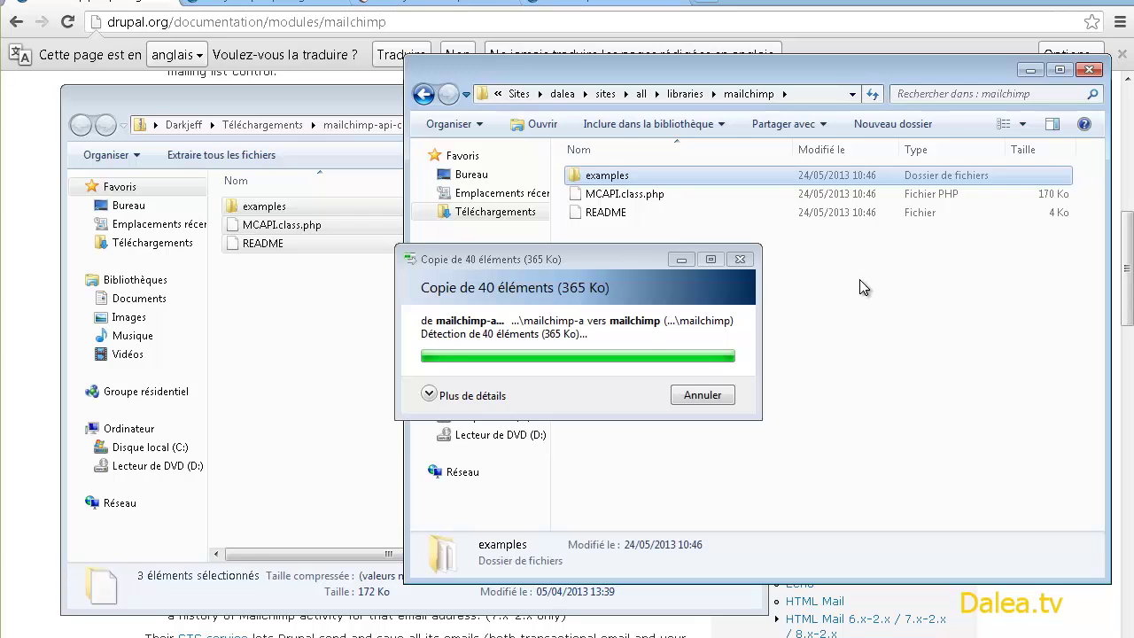
# - Close both Explorer windows and return to Drupal's Modules page
pyautogui.click(324, 340)
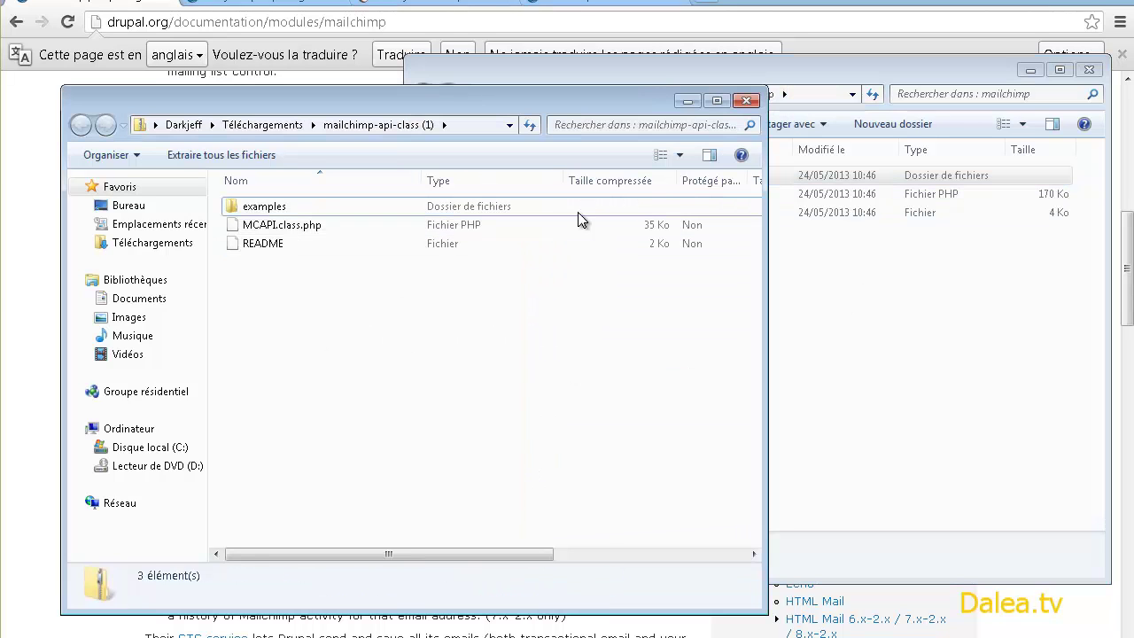
pyautogui.click(748, 100)
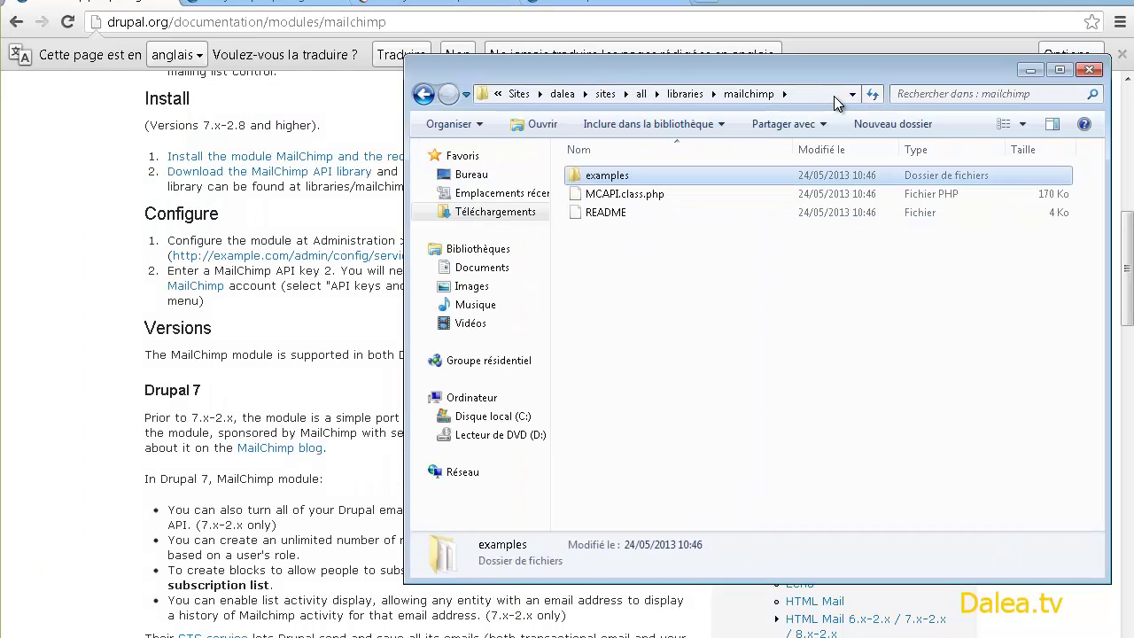
pyautogui.click(1089, 69)
pyautogui.click(585, 4)
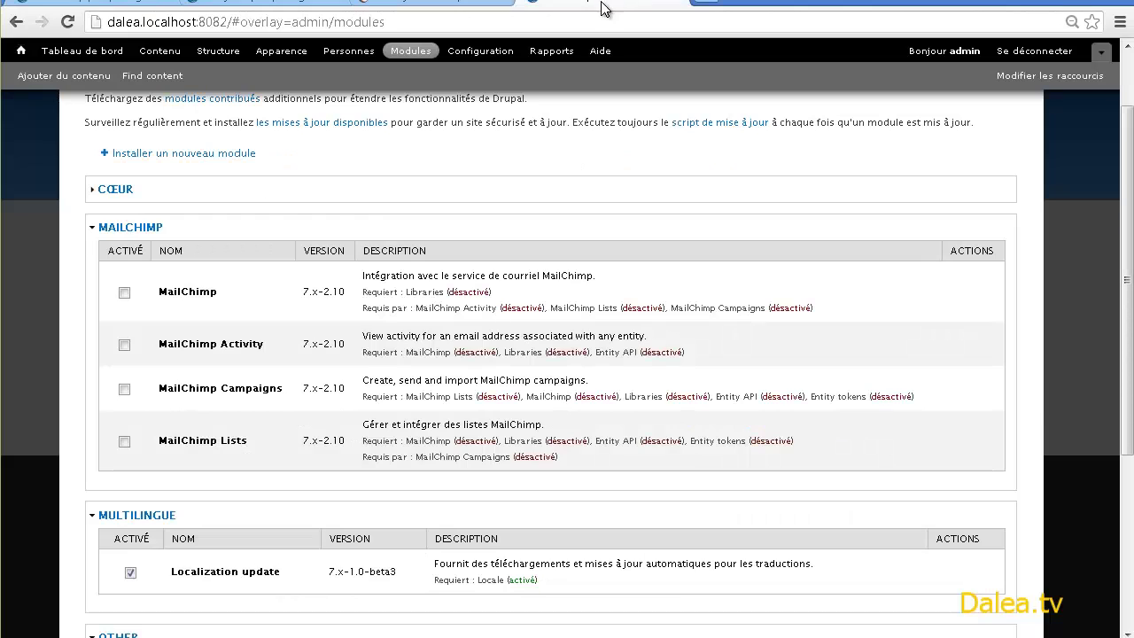
# - Enable MailChimp and MailChimp Lists, accepting the Entity API, Entity tokens and Libraries dependencies
pyautogui.click(124, 292)
pyautogui.click(124, 442)
pyautogui.scroll(-3, 202, 390)
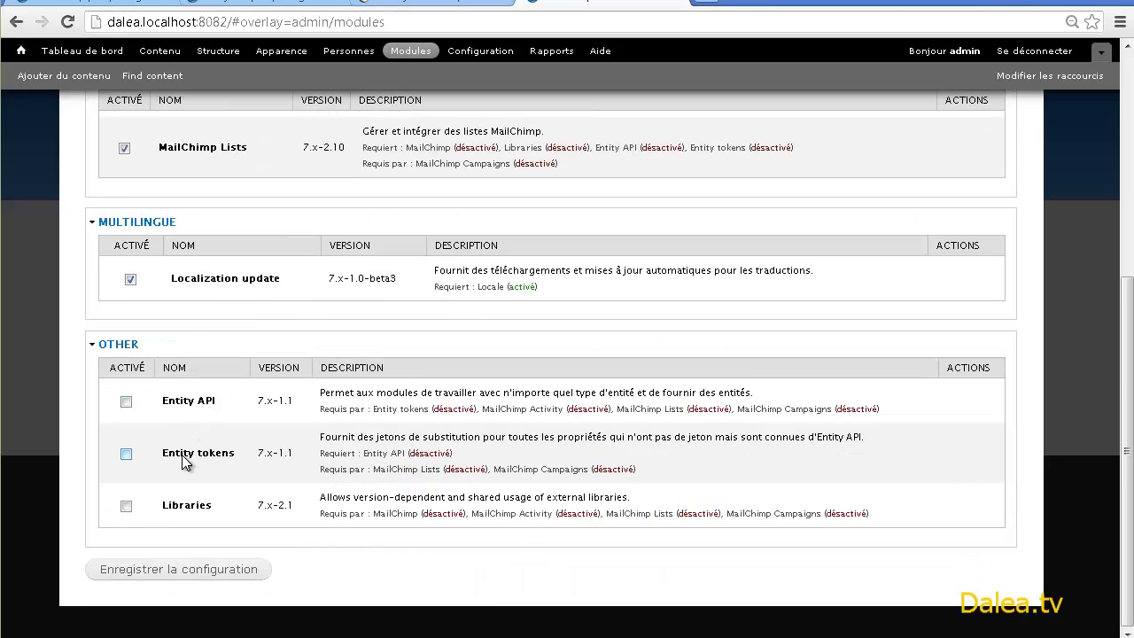
pyautogui.click(180, 569)
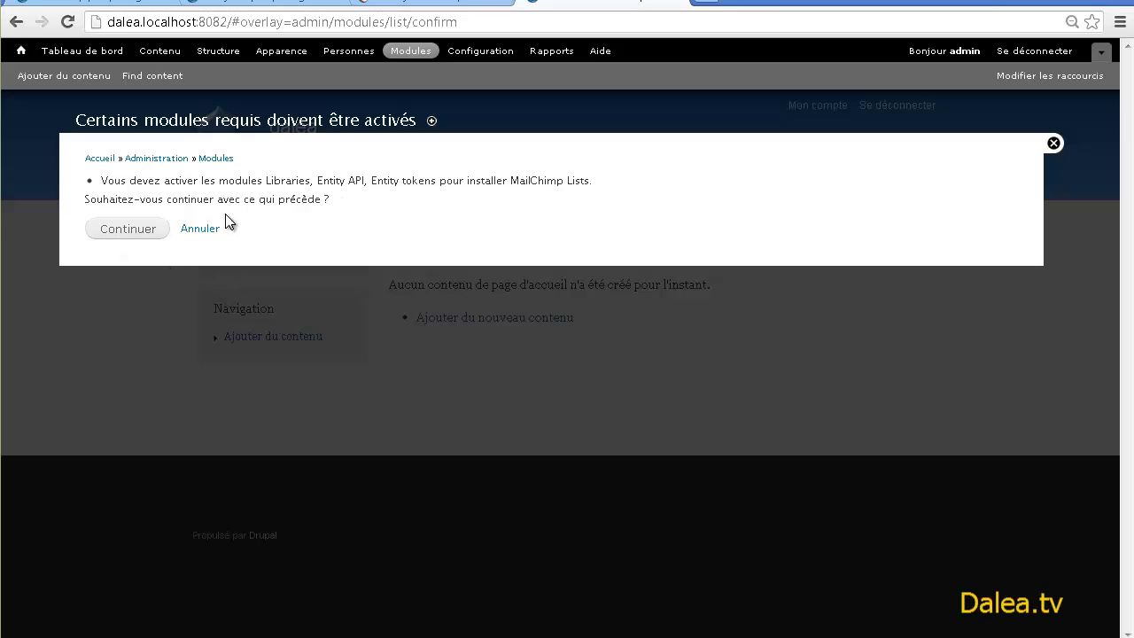
pyautogui.click(143, 234)
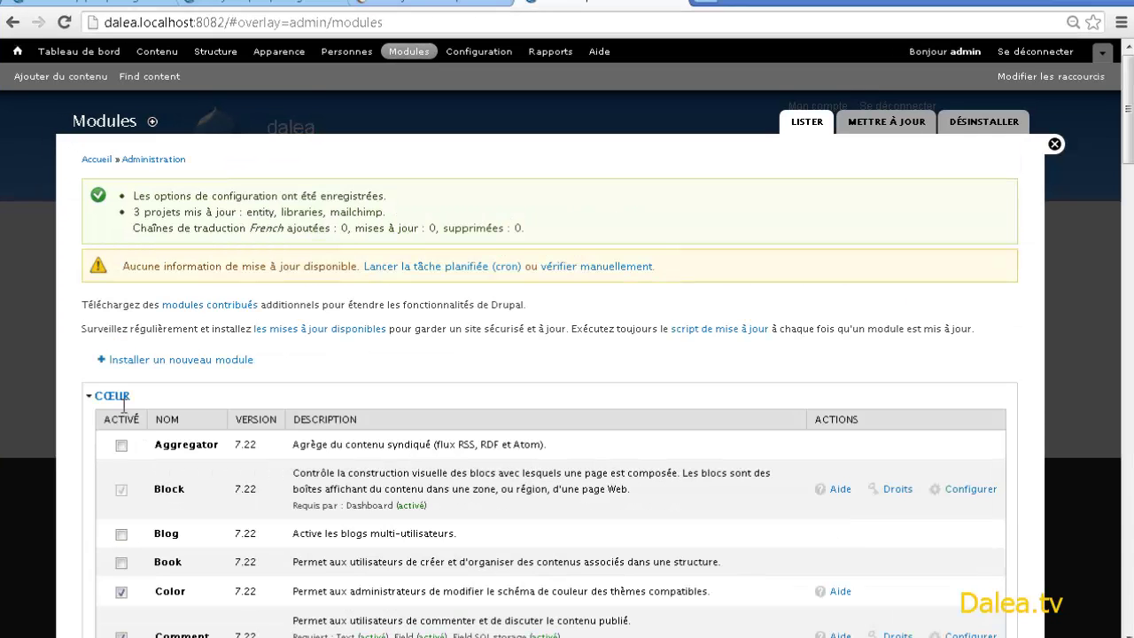
# - Open the MailChimp module's configuration page
pyautogui.click(122, 398)
pyautogui.scroll(-3, 355, 452)
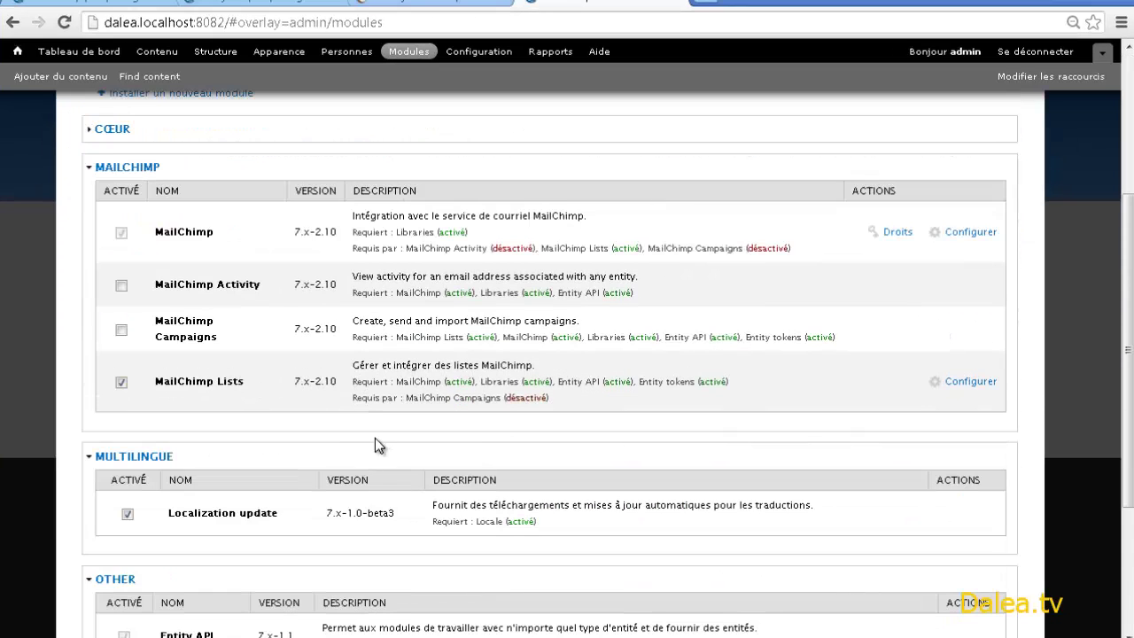
pyautogui.click(979, 240)
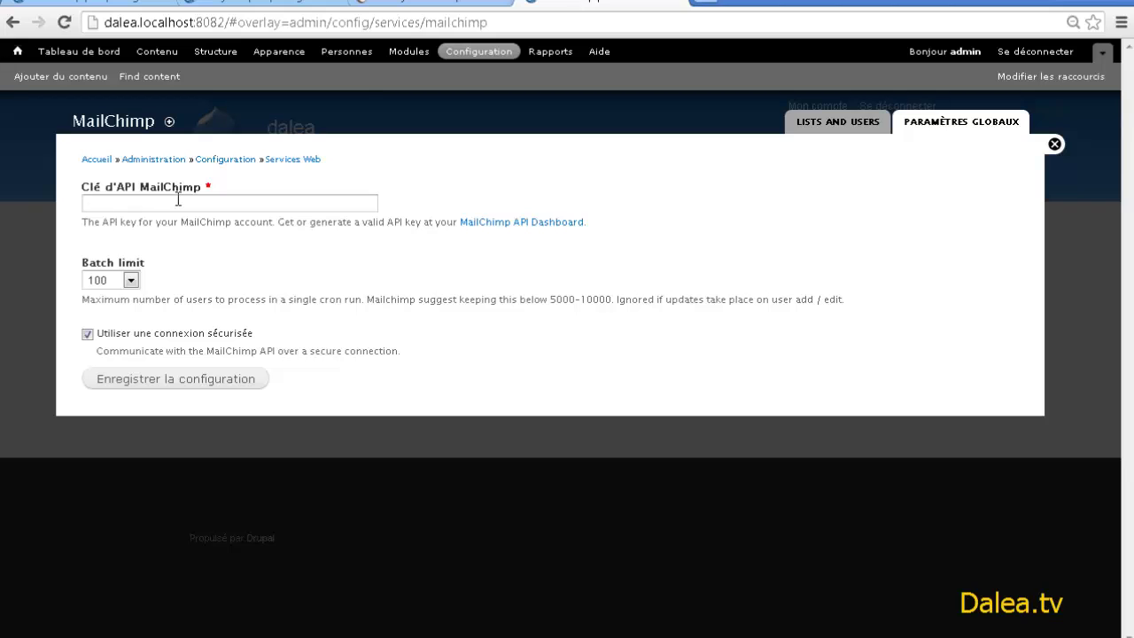
# - Copy the account API key from MailChimp's API Keys page
pyautogui.click(463, 4)
pyautogui.click(904, 148)
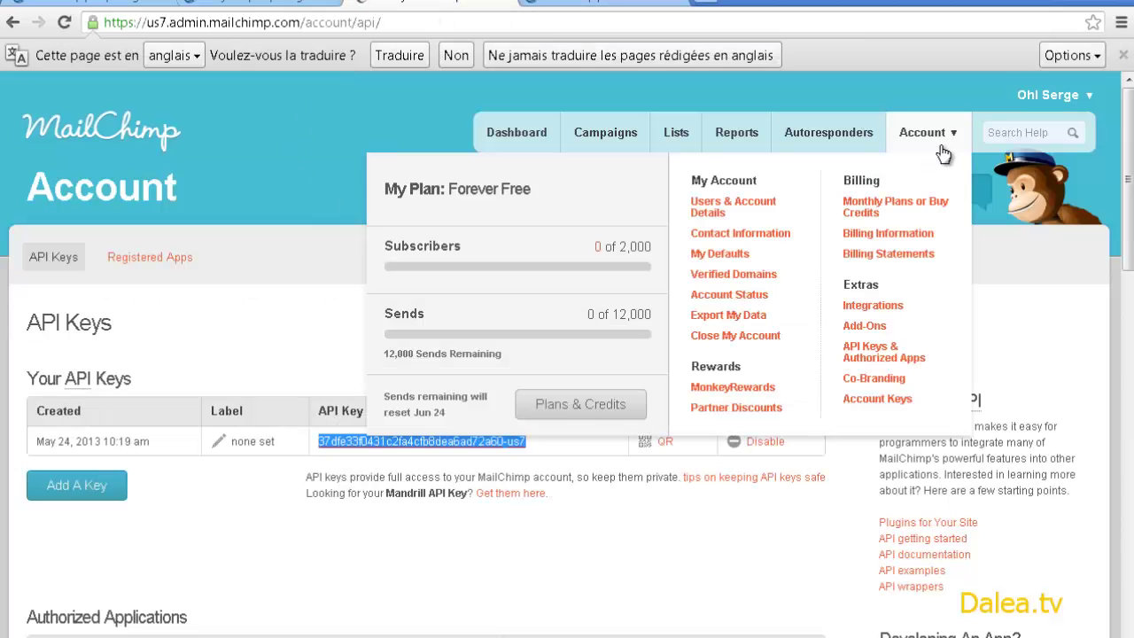
pyautogui.click(875, 363)
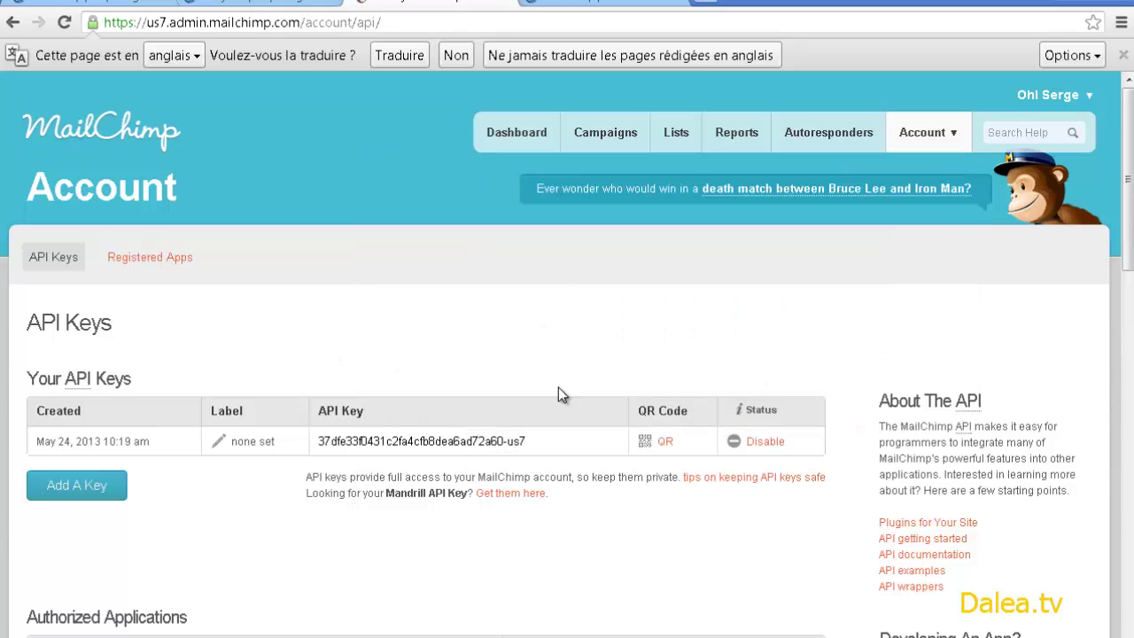
pyautogui.tripleClick(456, 440)
pyautogui.hotkey('ctrl', 'c')
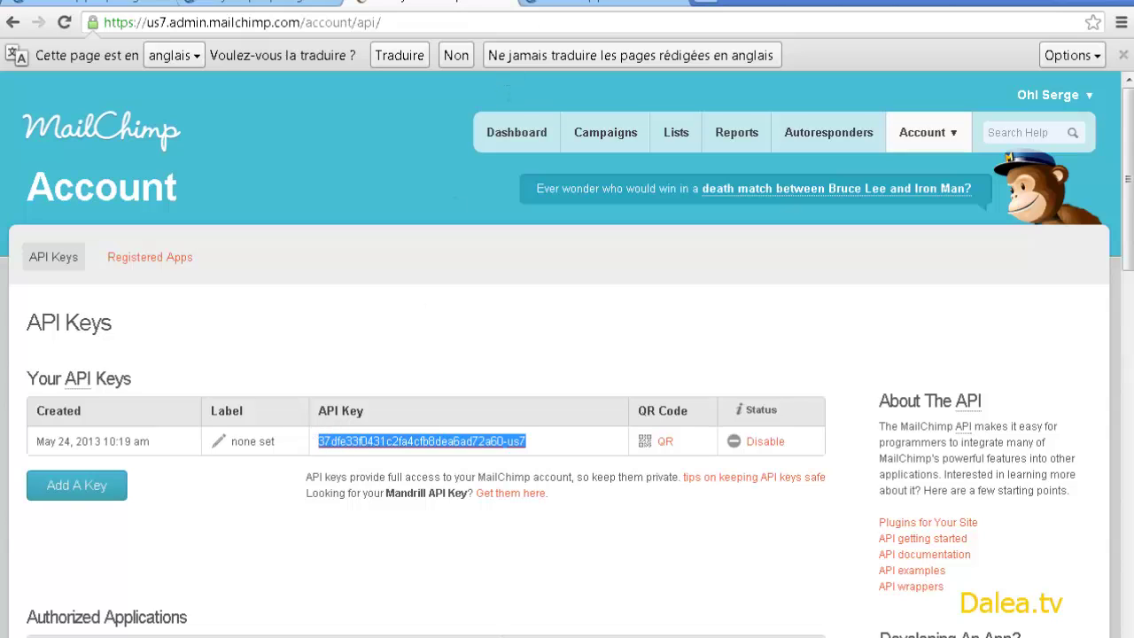
# - Paste the API key into Clé d'API MailChimp, save, and show Lists and Users
pyautogui.click(603, 5)
pyautogui.click(221, 202)
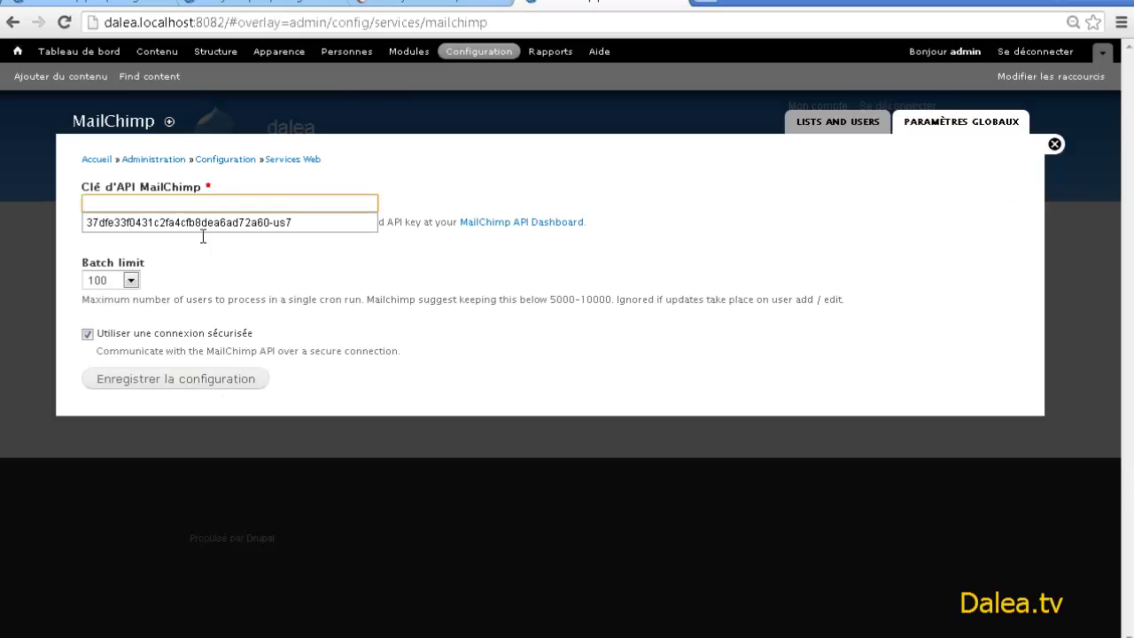
pyautogui.hotkey('ctrl', 'v')
pyautogui.click(168, 378)
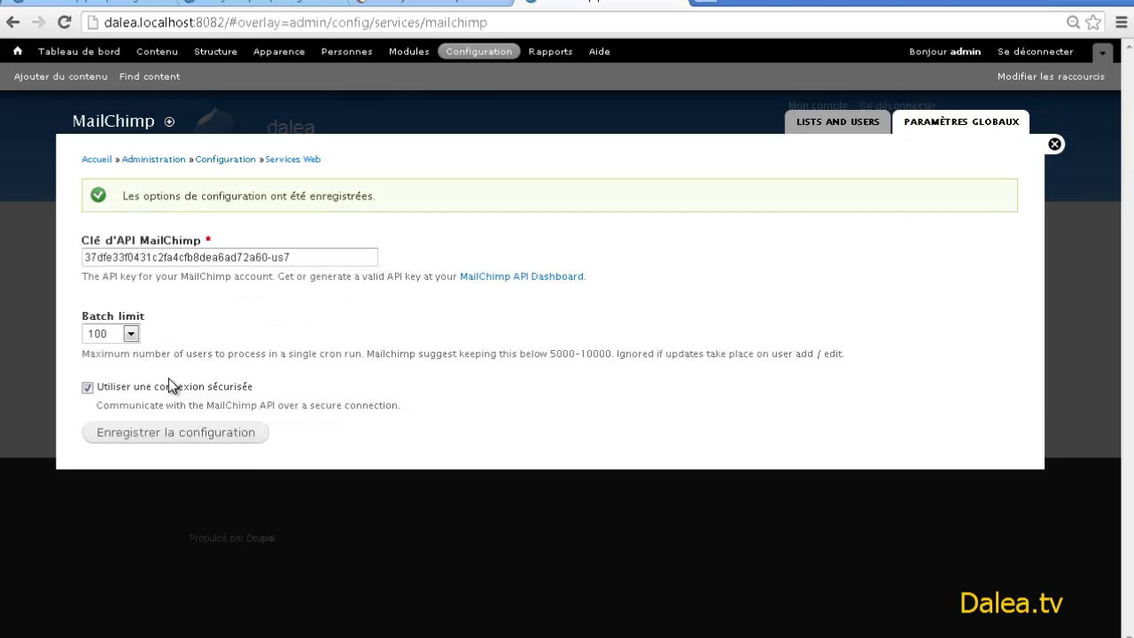
pyautogui.click(849, 129)
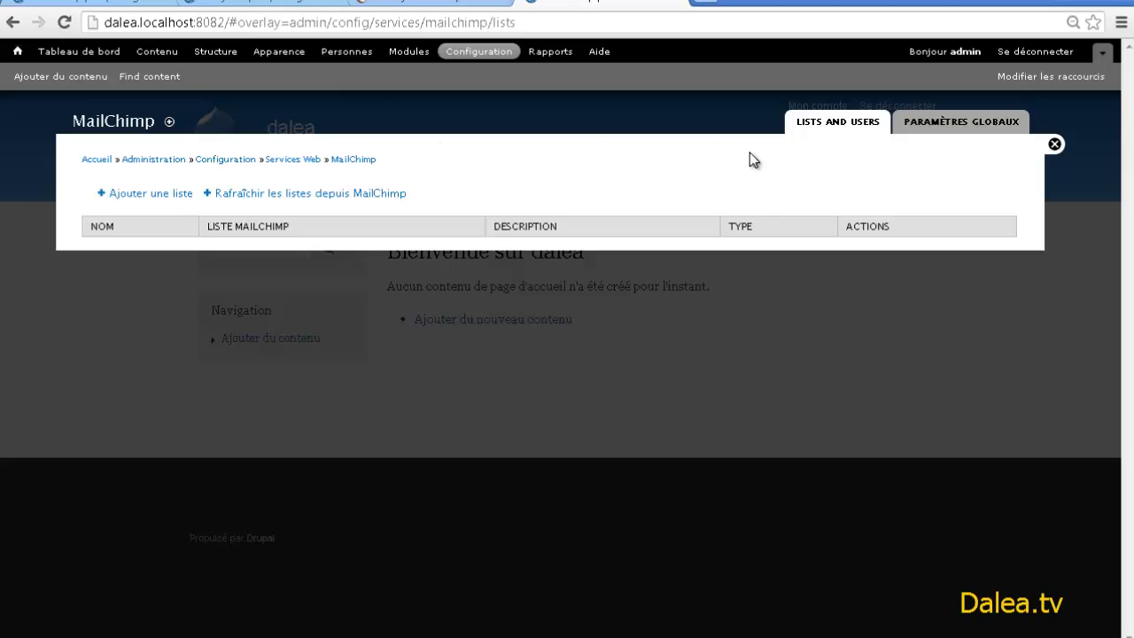
# - Start a new list labelled Newsletter with list type Free form
pyautogui.click(167, 201)
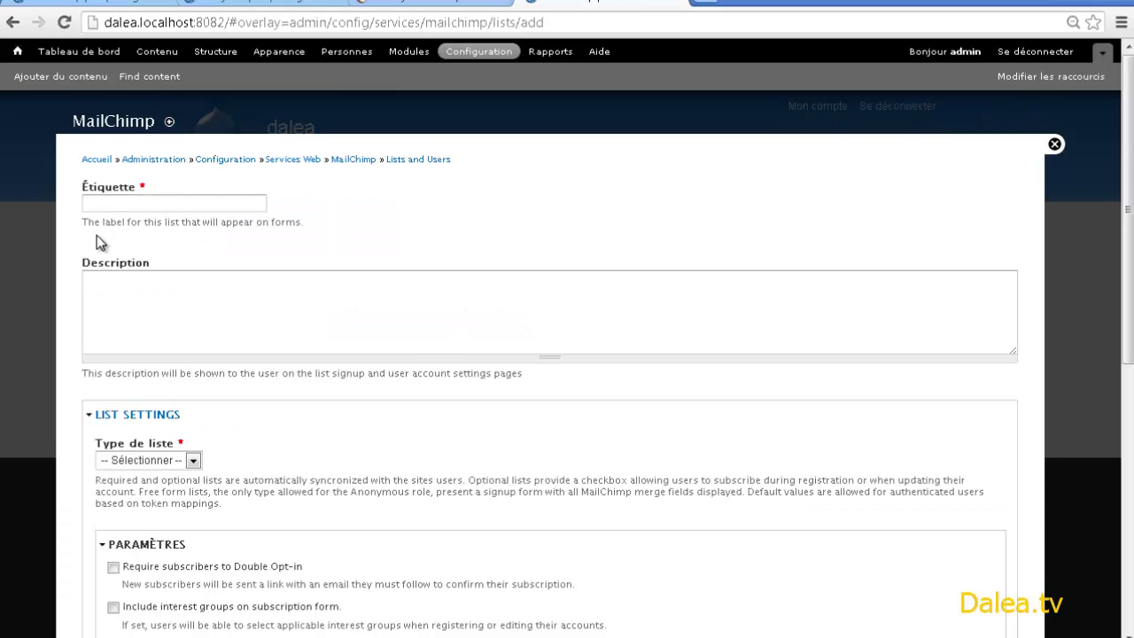
pyautogui.click(87, 203)
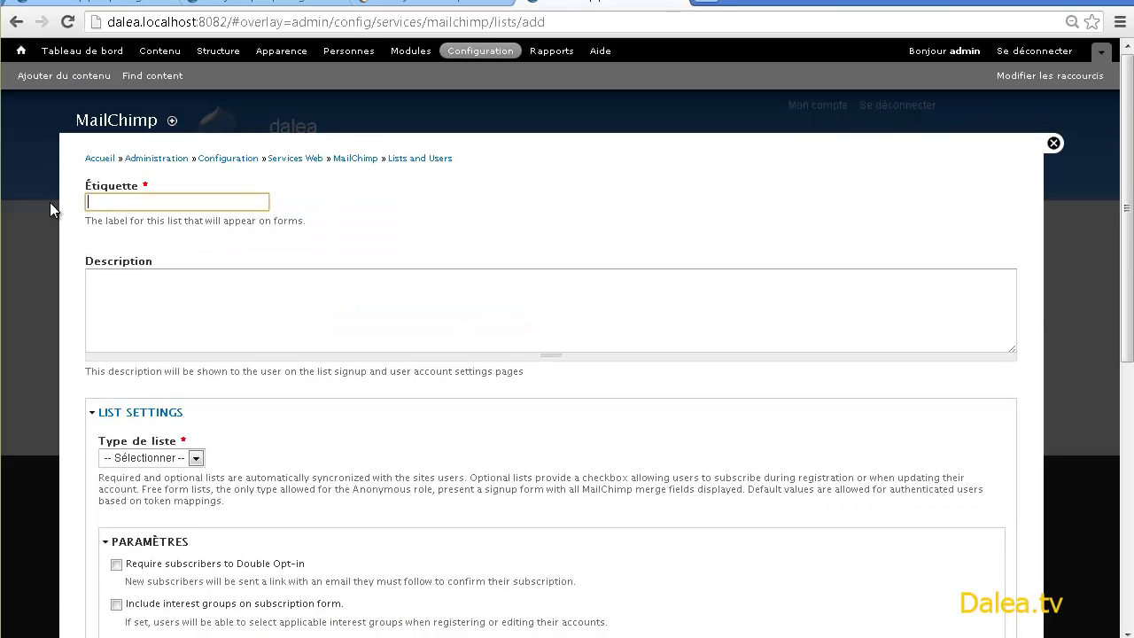
pyautogui.write('Newsletter')
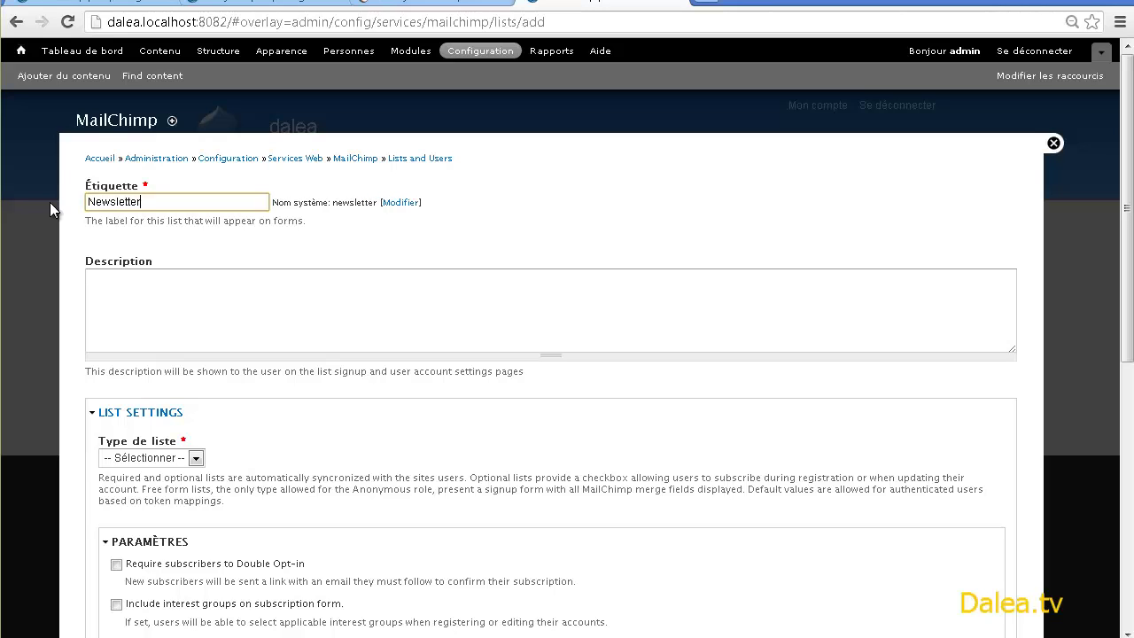
pyautogui.click(336, 441)
pyautogui.scroll(-1, 298, 431)
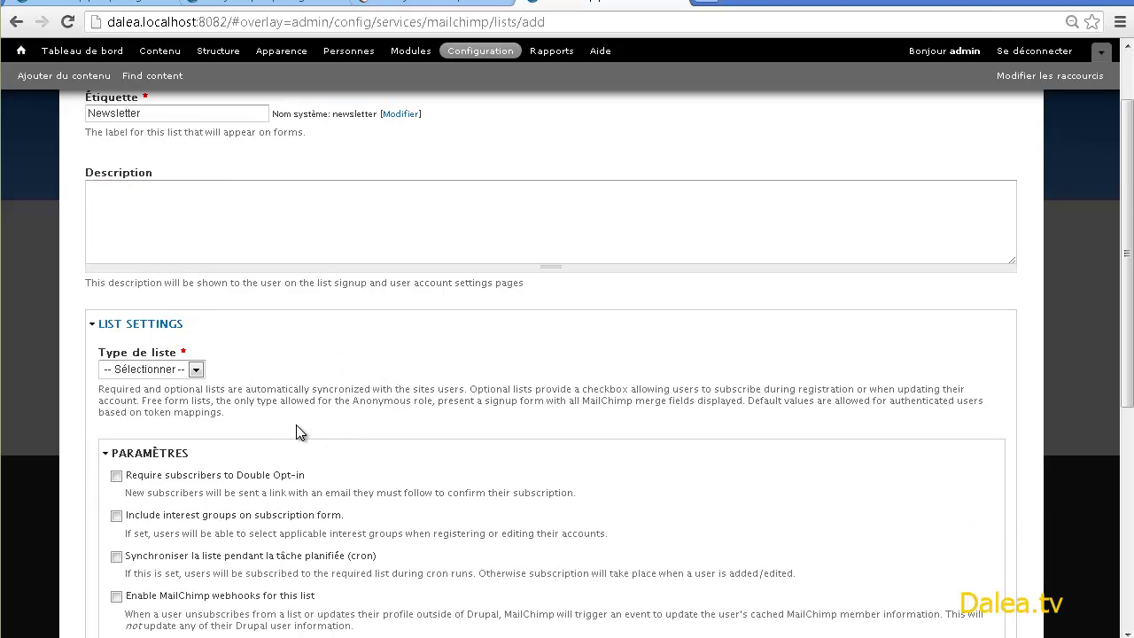
pyautogui.click(141, 373)
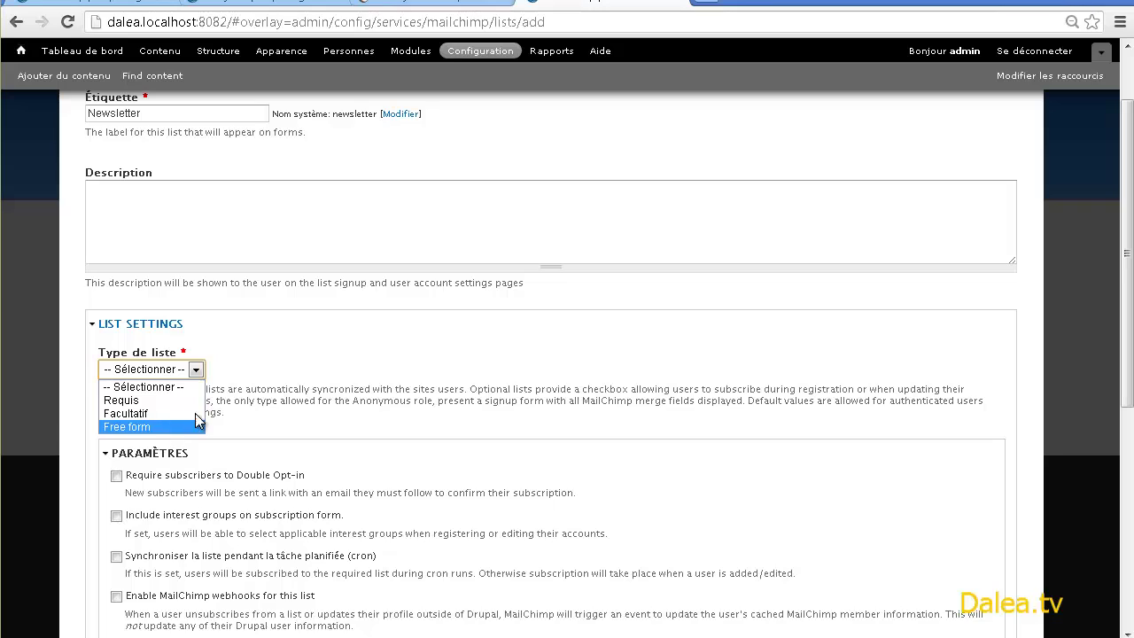
pyautogui.click(333, 366)
pyautogui.click(199, 374)
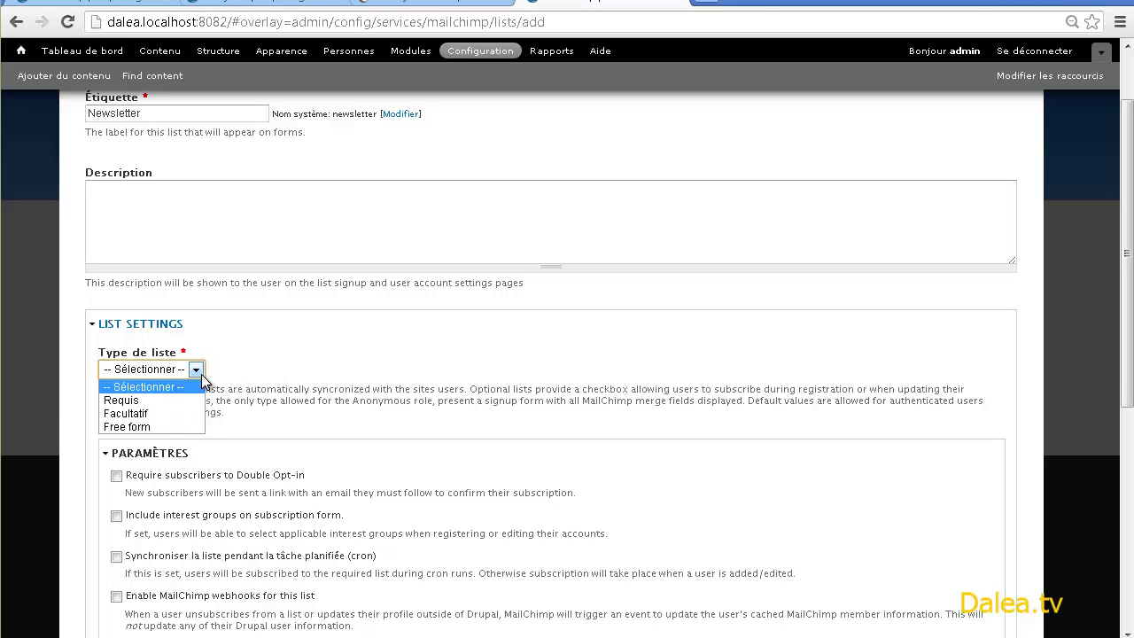
pyautogui.click(136, 426)
pyautogui.scroll(-1, 137, 430)
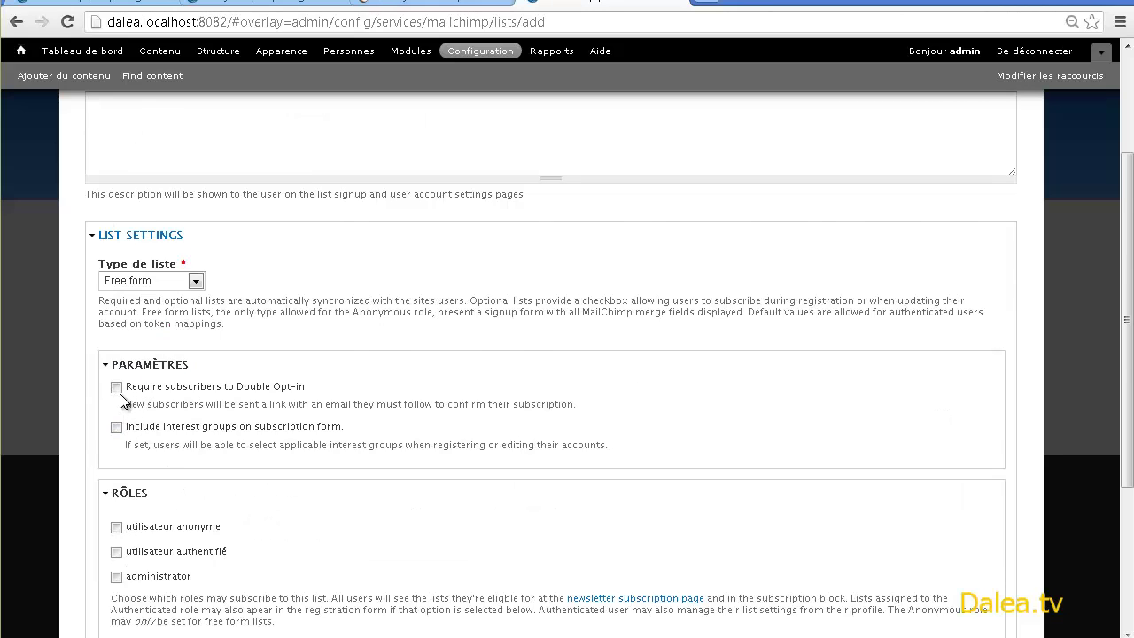
# - Open the Liste MailChimp dropdown to pick the linked MailChimp list
pyautogui.scroll(-1, 120, 399)
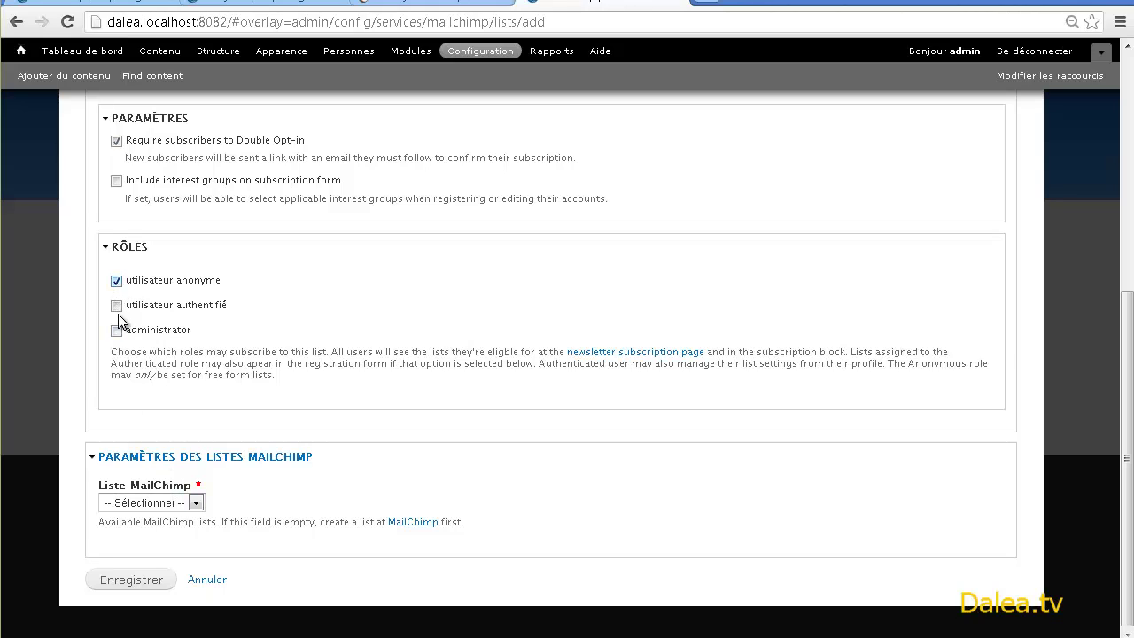
pyautogui.click(195, 499)
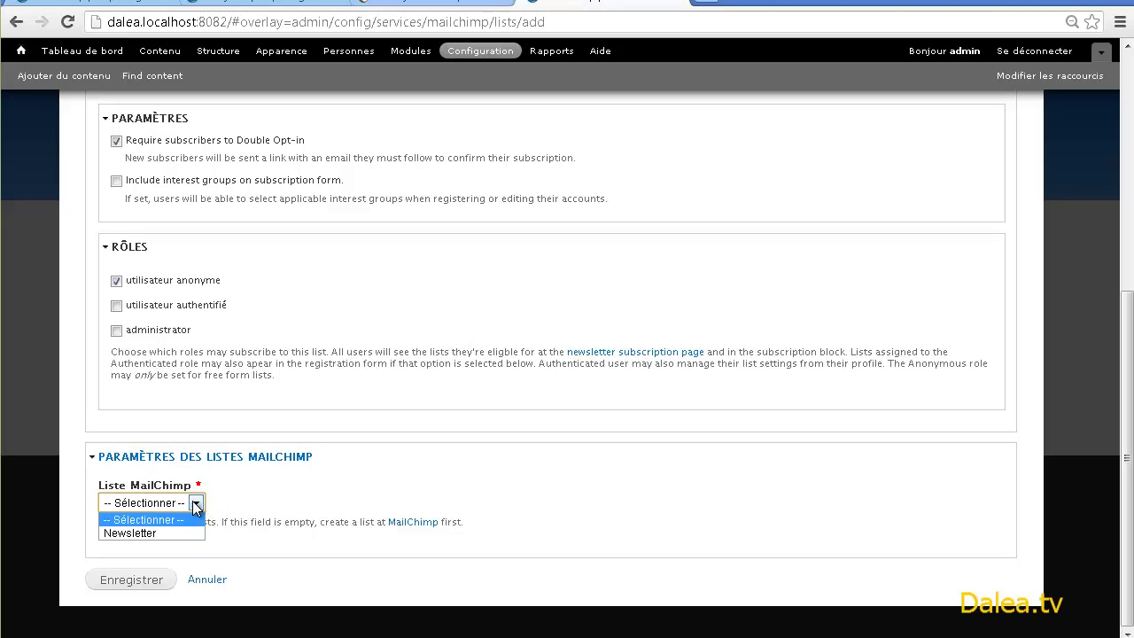
# - Link the list to MailChimp's Newsletter, map First Name to Nom, and save
pyautogui.click(151, 530)
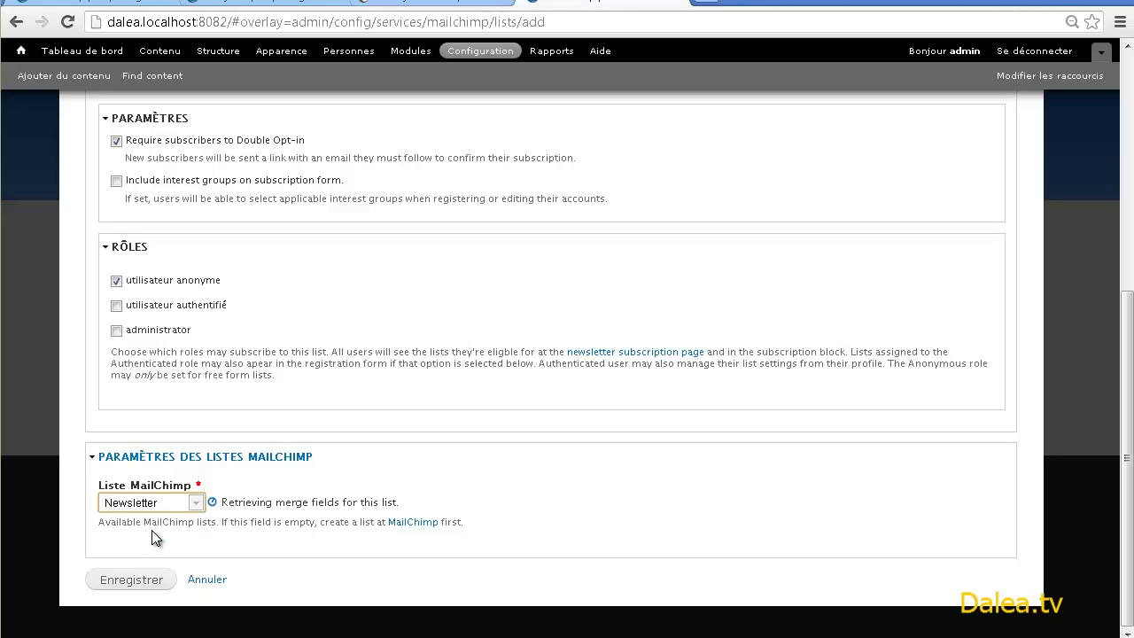
pyautogui.scroll(-3, 159, 528)
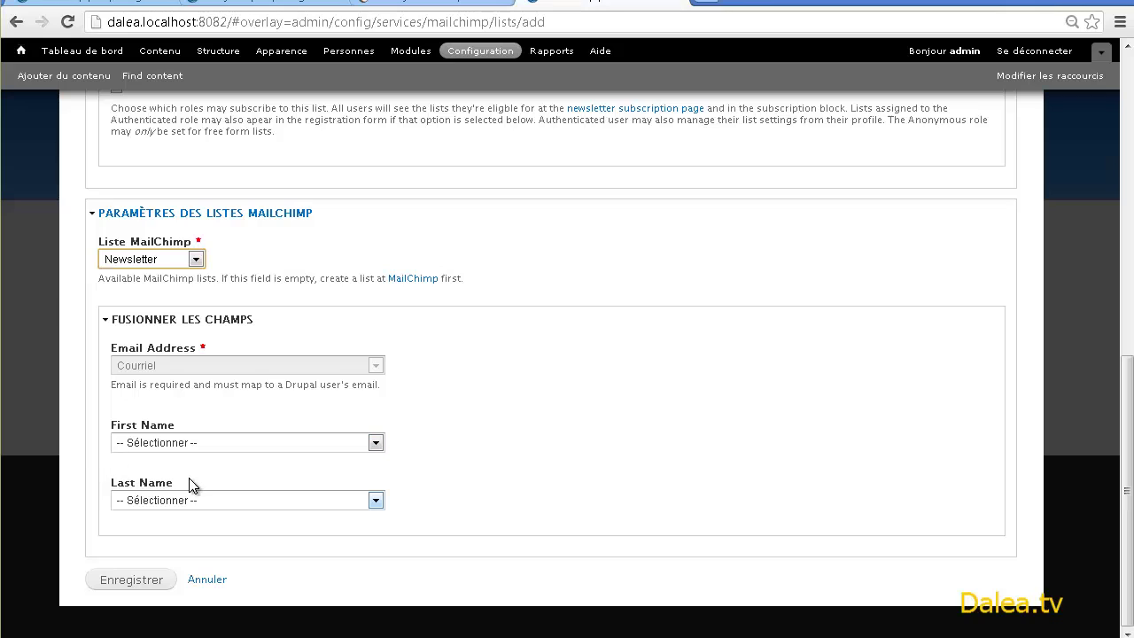
pyautogui.click(193, 442)
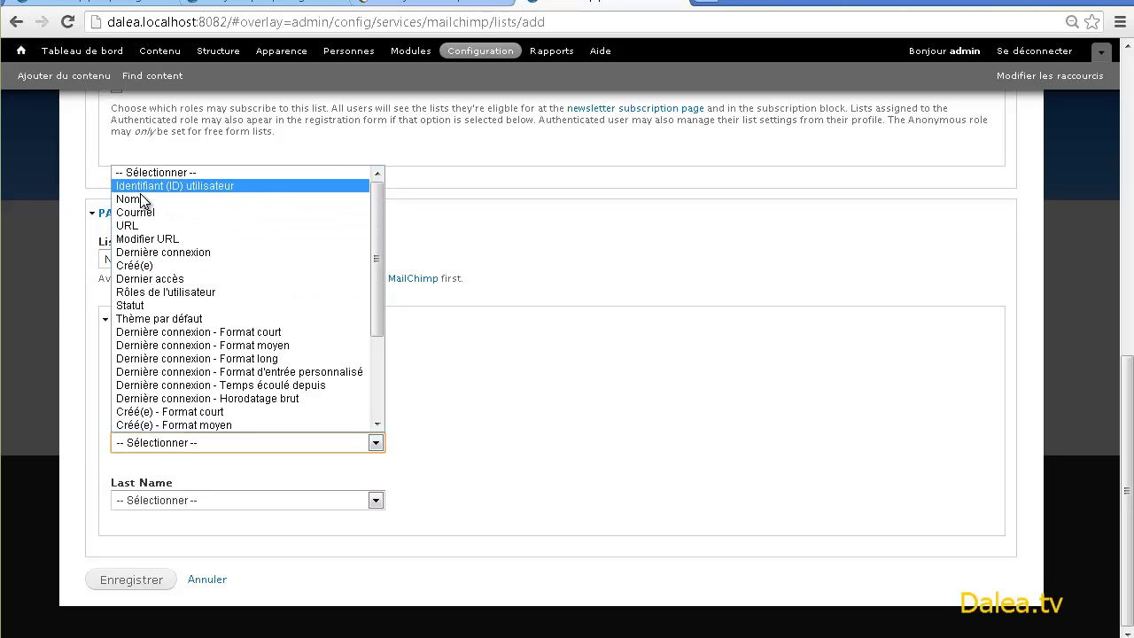
pyautogui.scroll(-4, 195, 295)
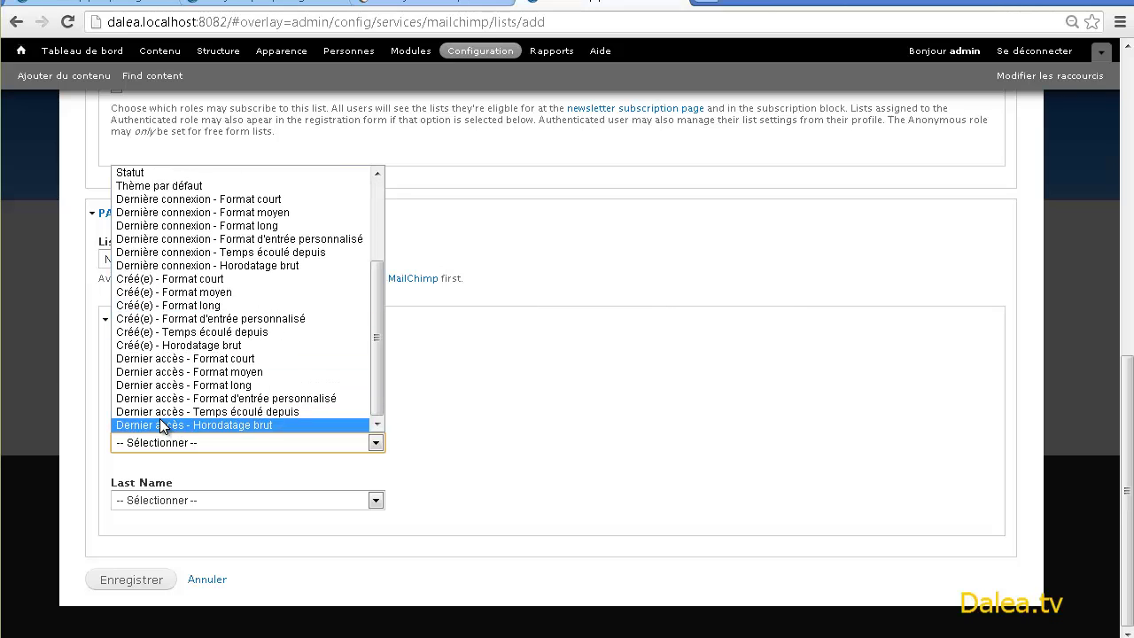
pyautogui.scroll(4, 173, 429)
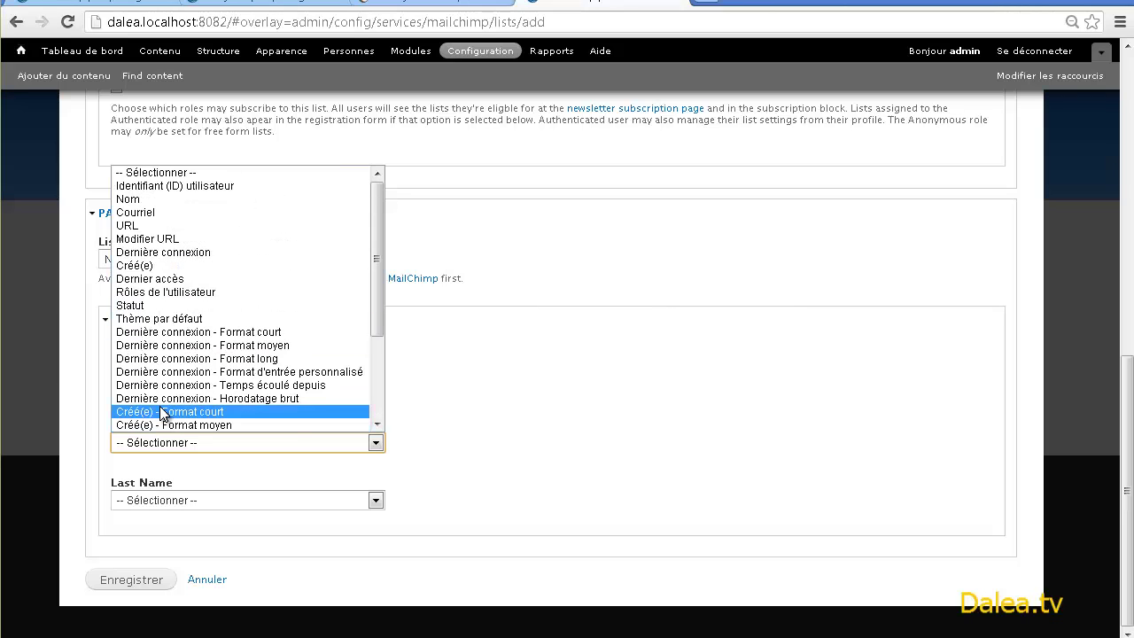
pyautogui.click(153, 202)
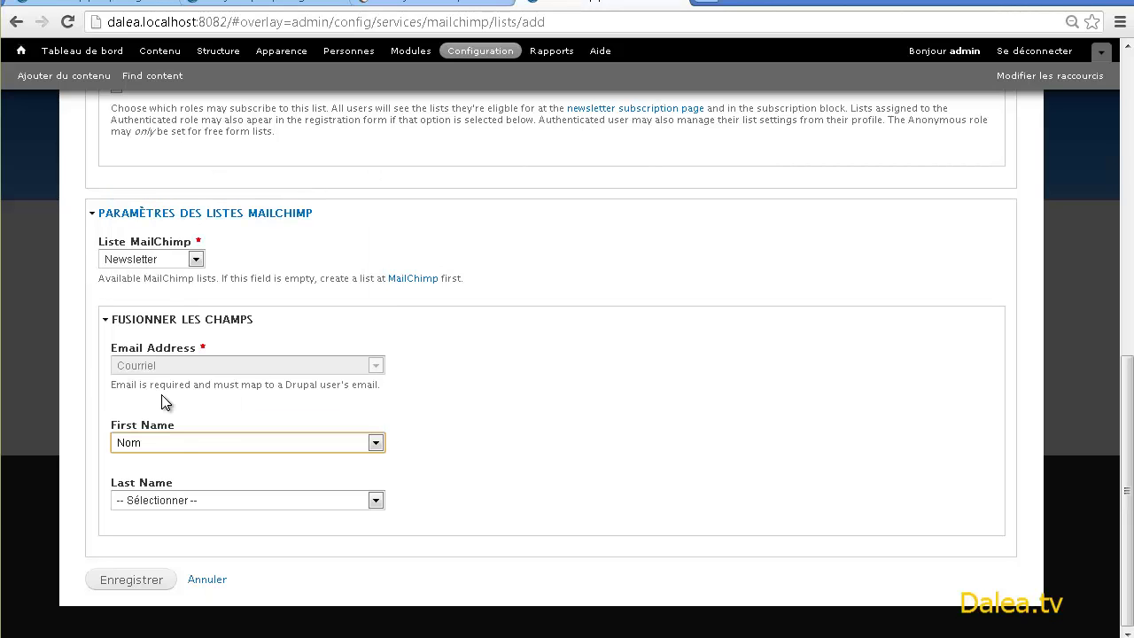
pyautogui.click(163, 396)
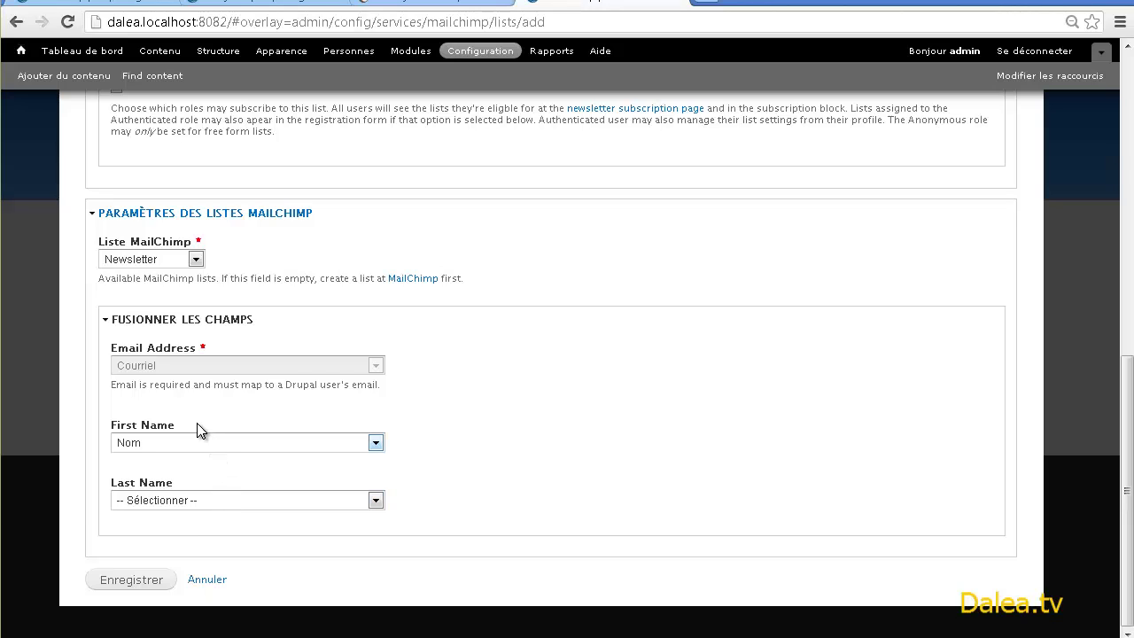
pyautogui.click(147, 587)
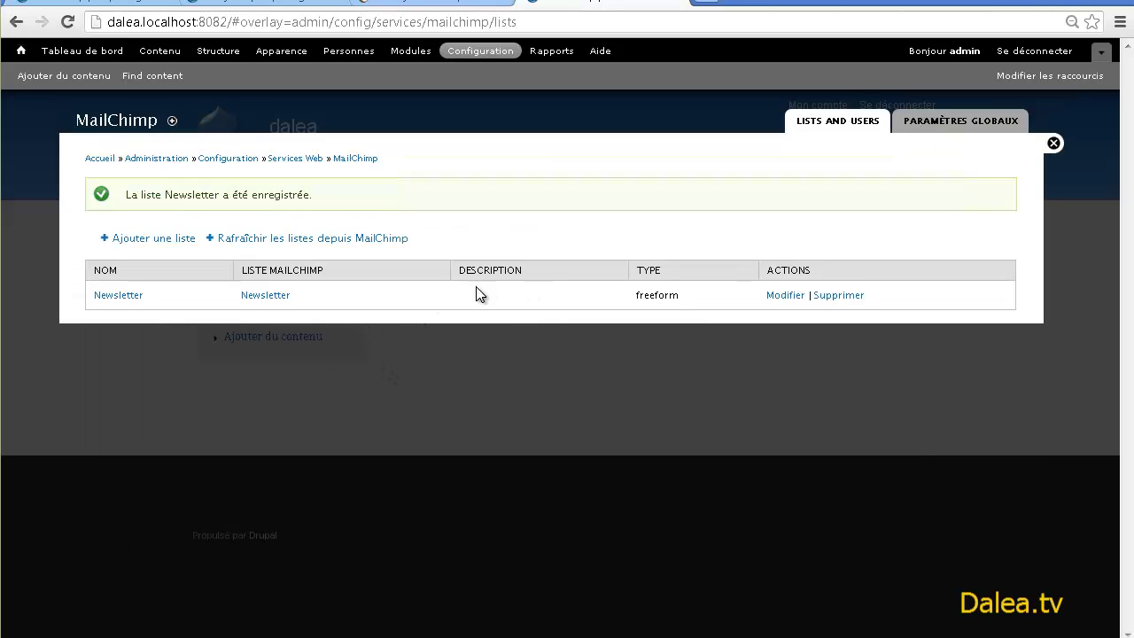
# - Move the MailChimp Subscription Form: Newsletter block into Seconde barre latérale and save the blocks
pyautogui.click(220, 53)
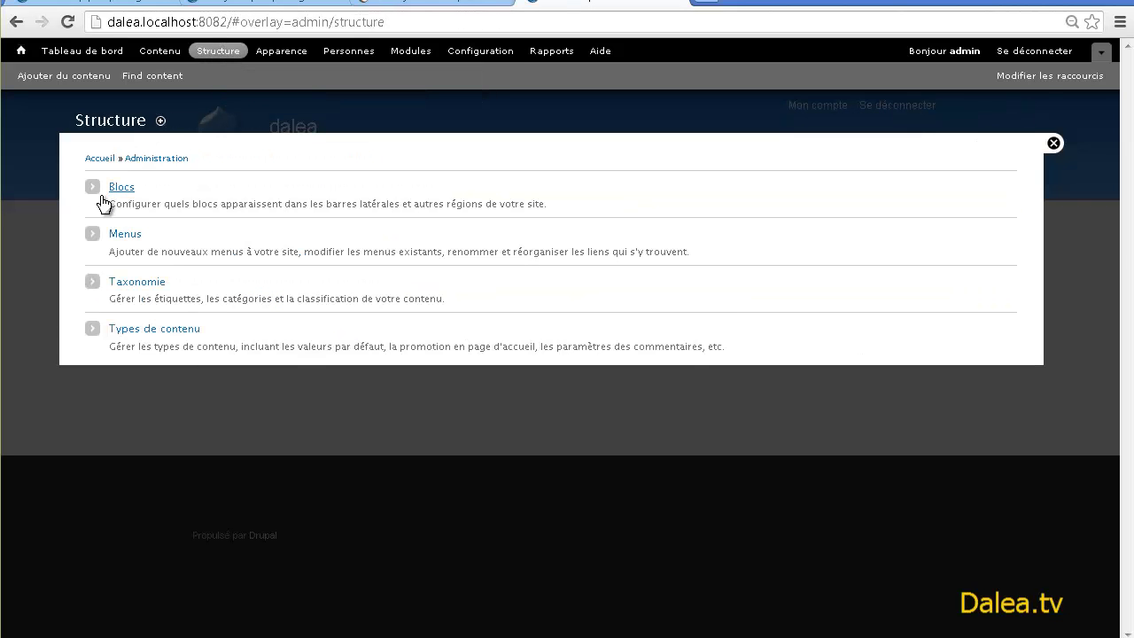
pyautogui.click(120, 188)
pyautogui.scroll(-12, 222, 232)
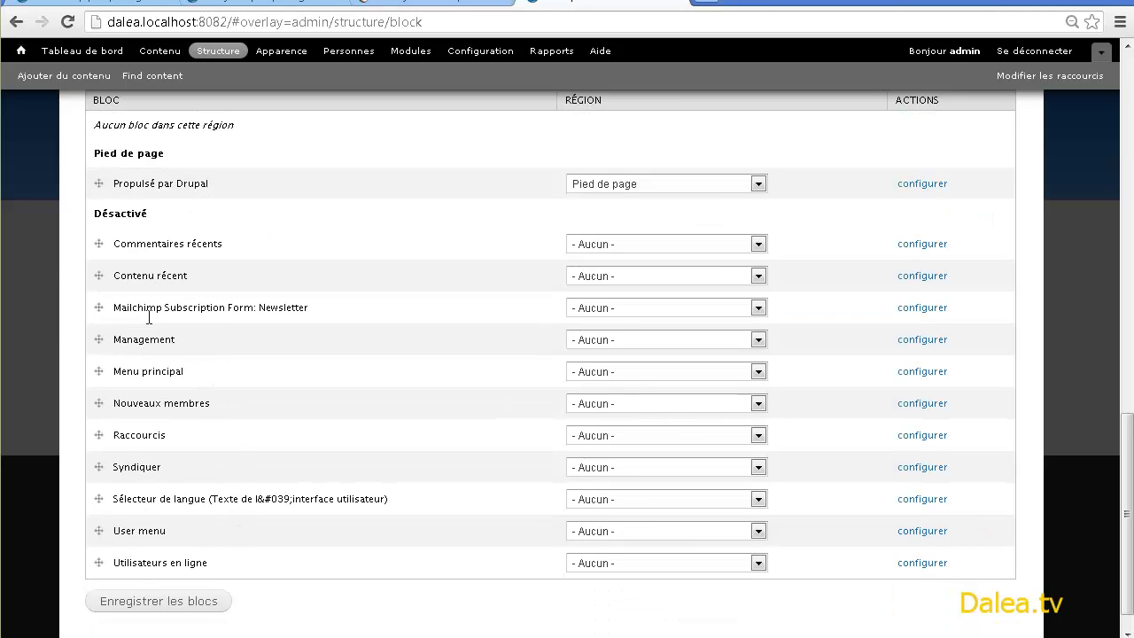
pyautogui.moveTo(318, 317); pyautogui.dragTo(87, 312)
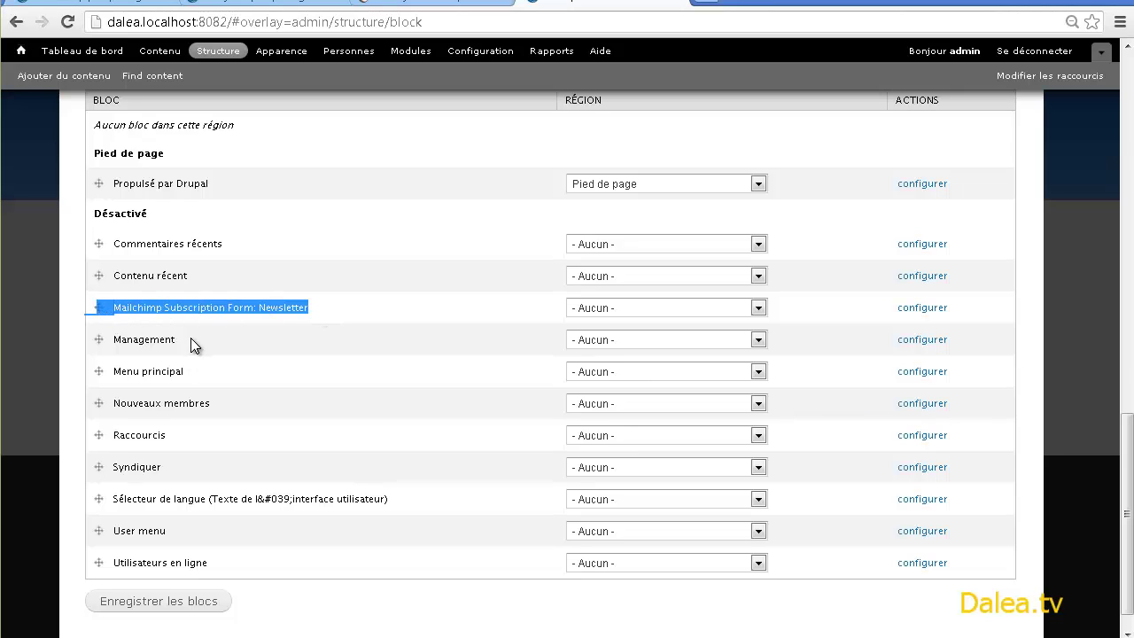
pyautogui.scroll(2, 202, 359)
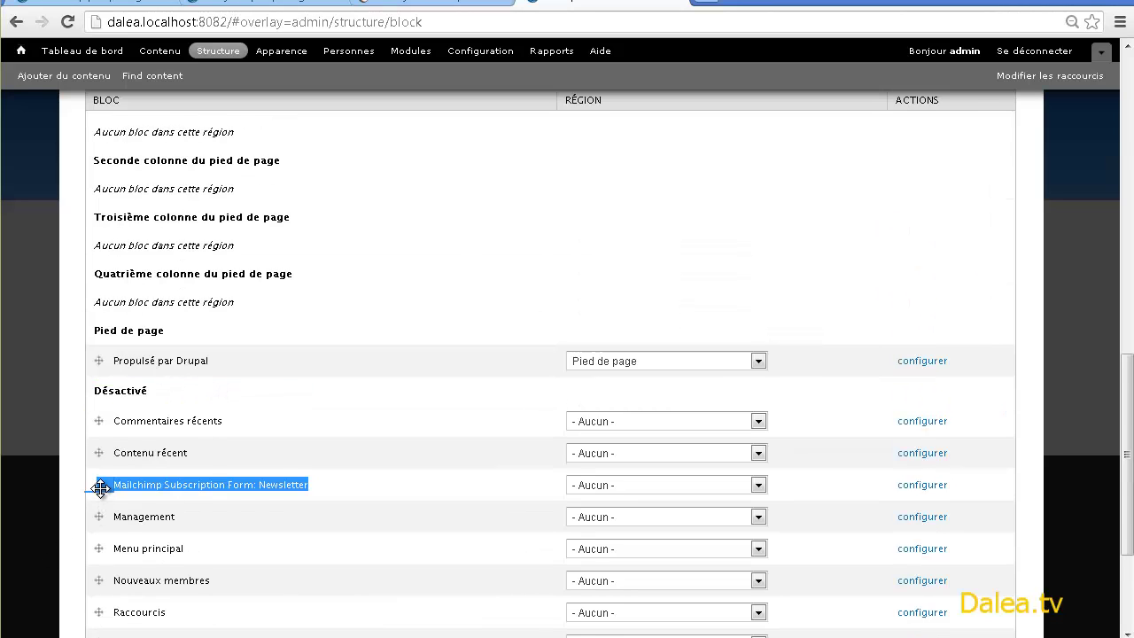
pyautogui.moveTo(100, 488); pyautogui.dragTo(188, 164)
pyautogui.scroll(5, 188, 168)
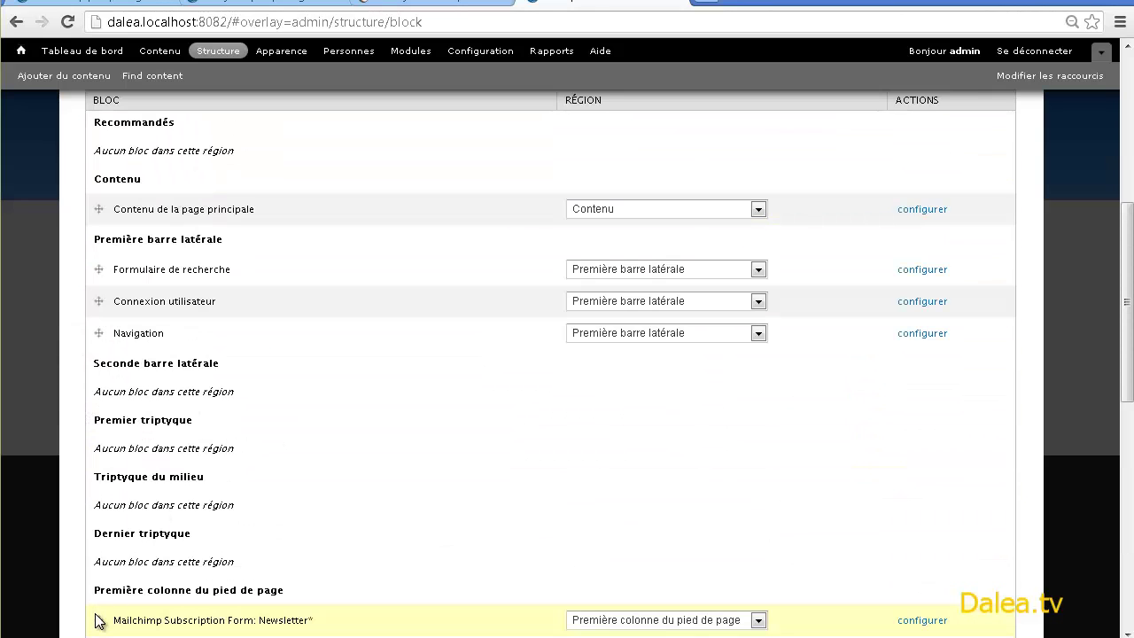
pyautogui.moveTo(96, 614); pyautogui.dragTo(40, 406)
pyautogui.scroll(-5, 355, 445)
pyautogui.scroll(-3, 159, 538)
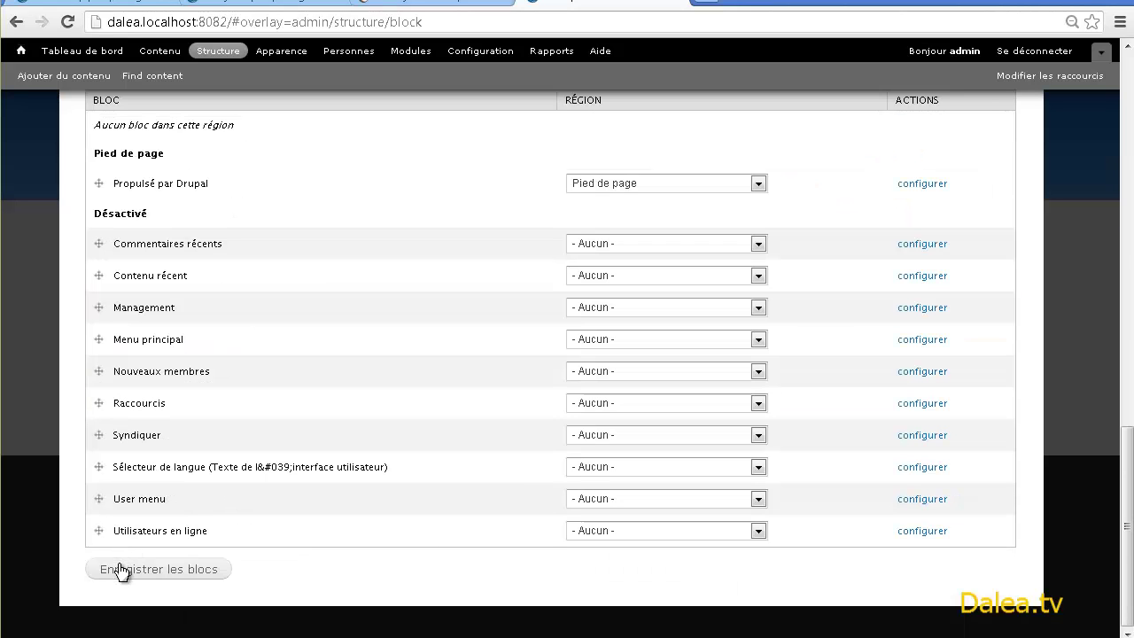
pyautogui.click(123, 572)
# - Edit the Newsletter block's title ('Newsle'), save its settings, and return to the front page
pyautogui.scroll(-3, 359, 452)
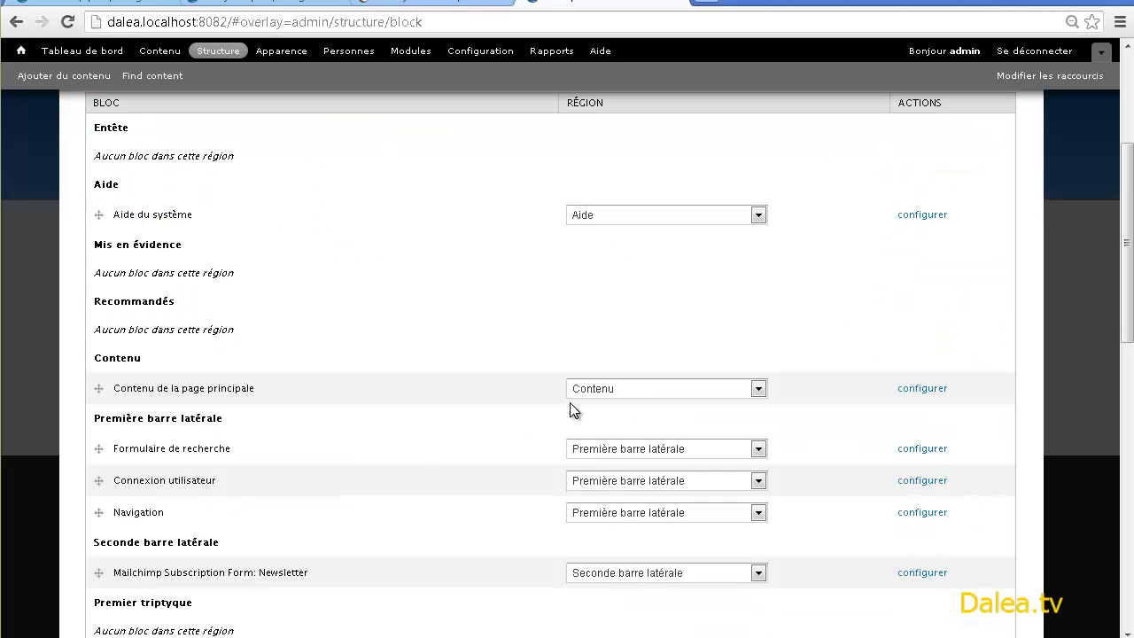
pyautogui.click(913, 575)
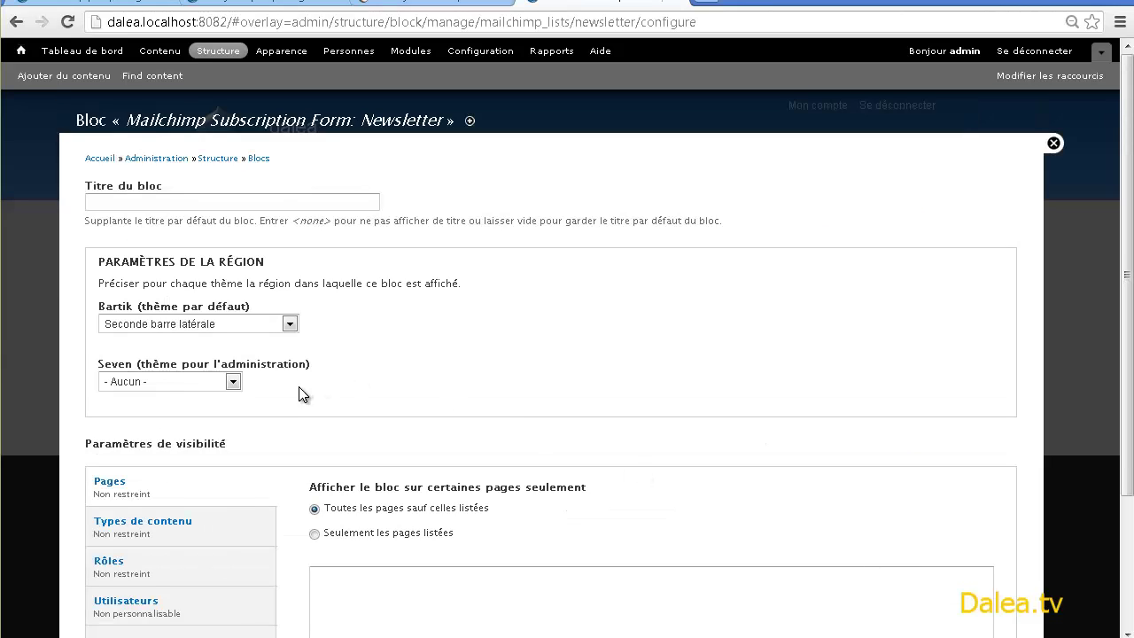
pyautogui.scroll(-1, 288, 220)
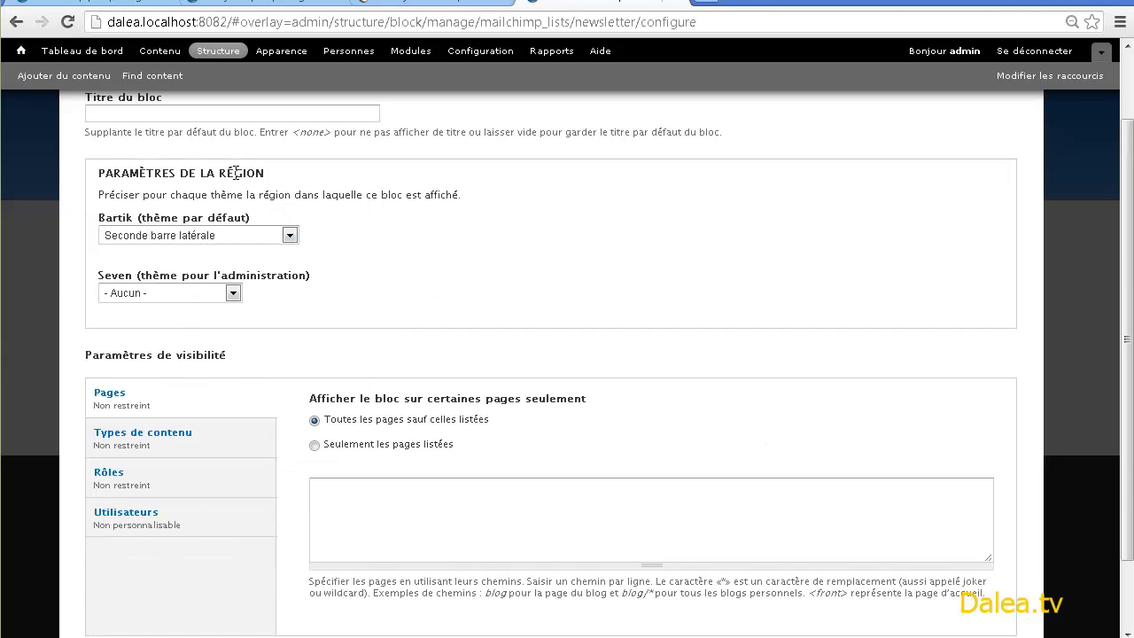
pyautogui.scroll(1, 236, 173)
pyautogui.click(235, 202)
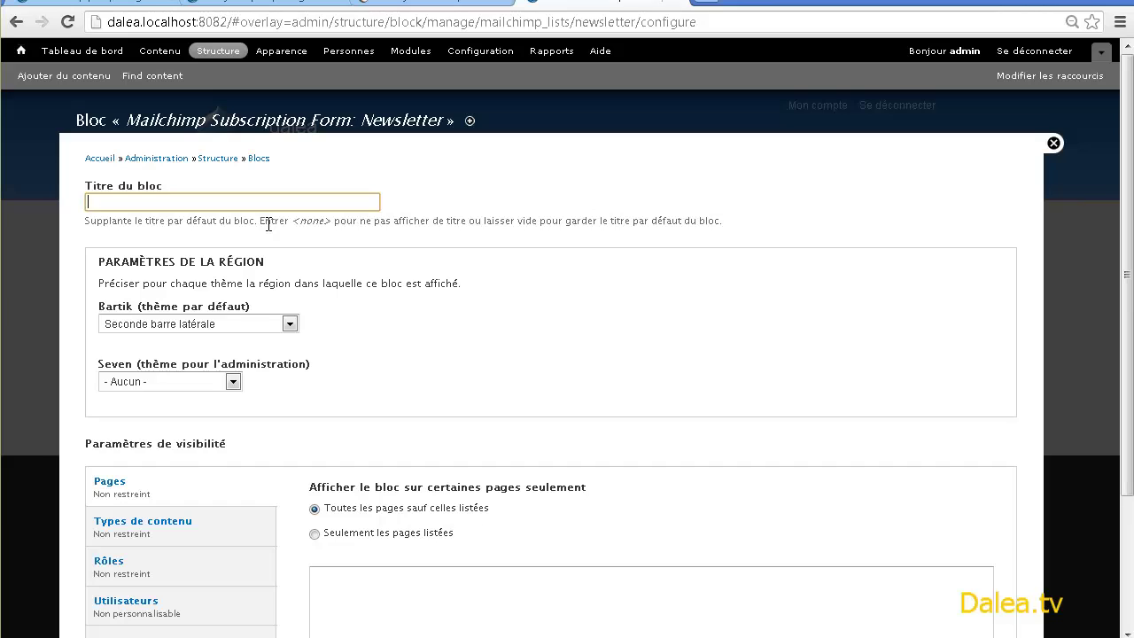
pyautogui.write('Newsletter')
pyautogui.scroll(-1, 306, 409)
pyautogui.click(165, 572)
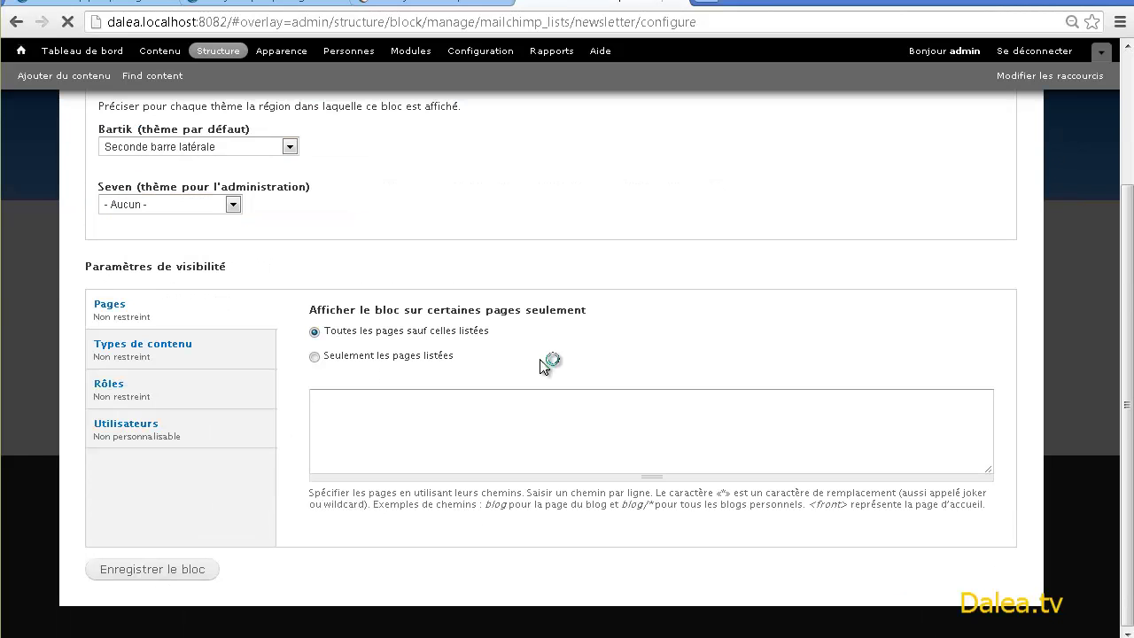
pyautogui.click(1054, 143)
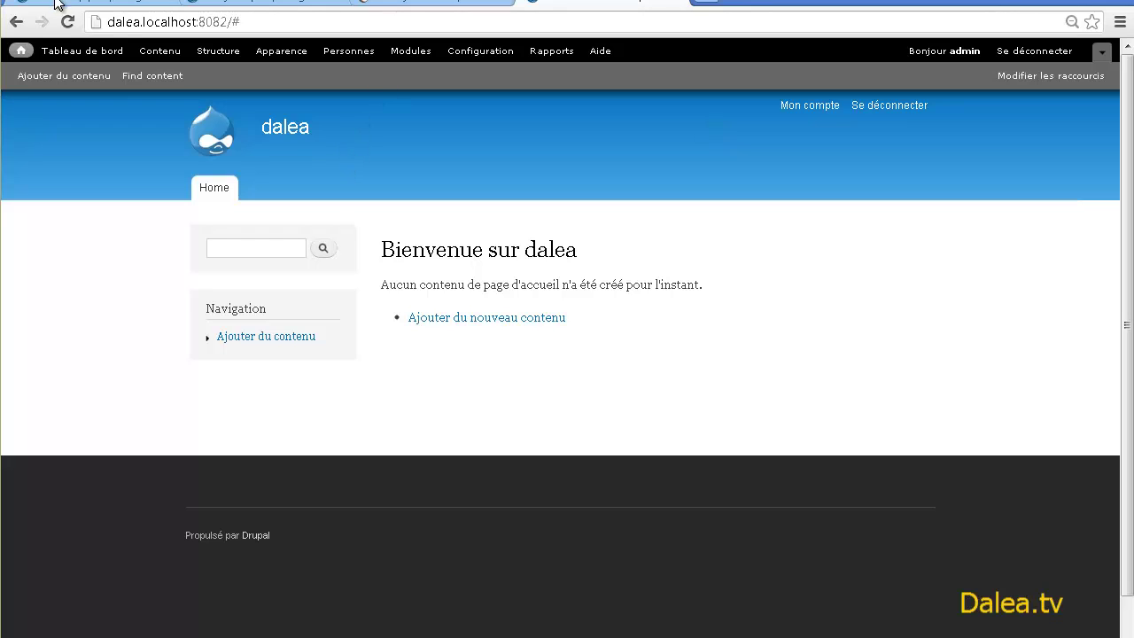
# - Open the Newsletter list for editing under Configuration > MailChimp > Lists and users
pyautogui.click(21, 51)
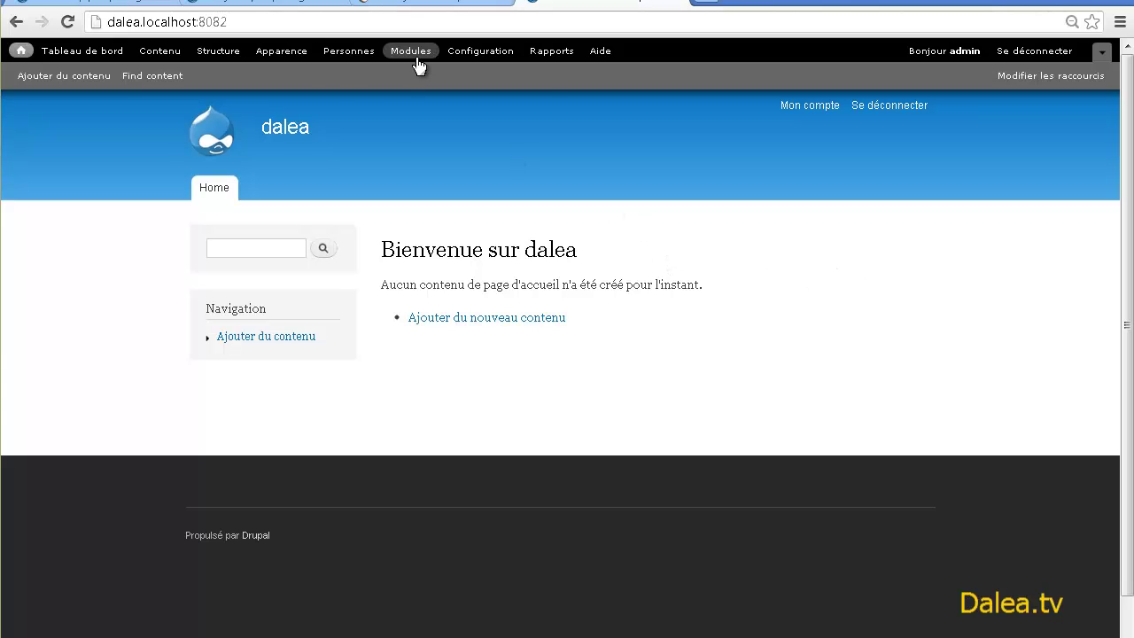
pyautogui.click(480, 53)
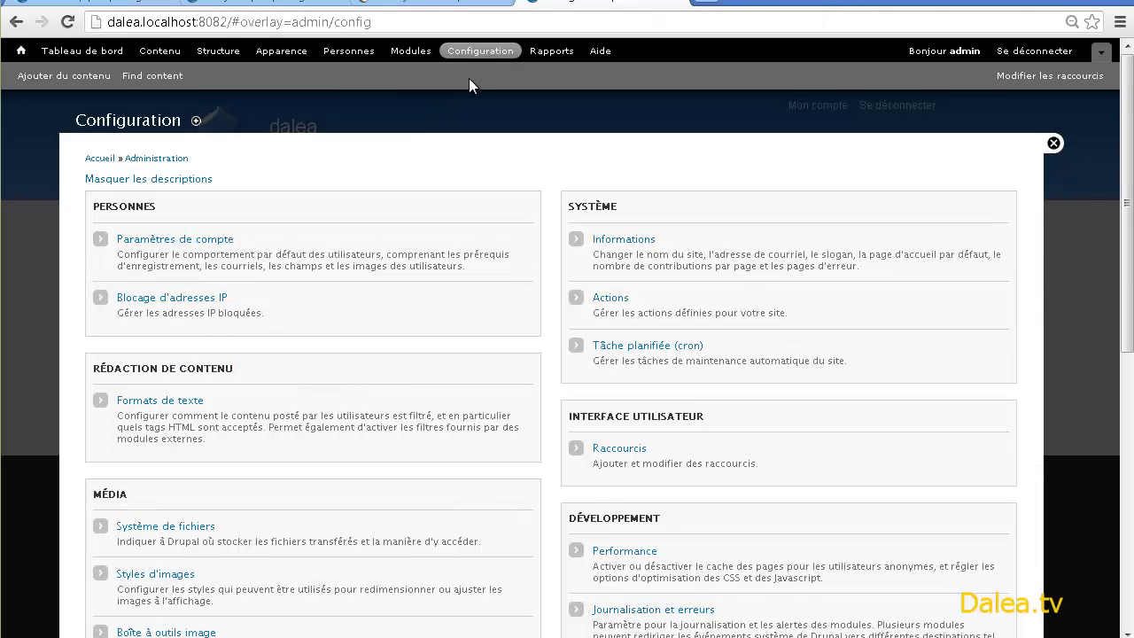
pyautogui.scroll(-6, 797, 213)
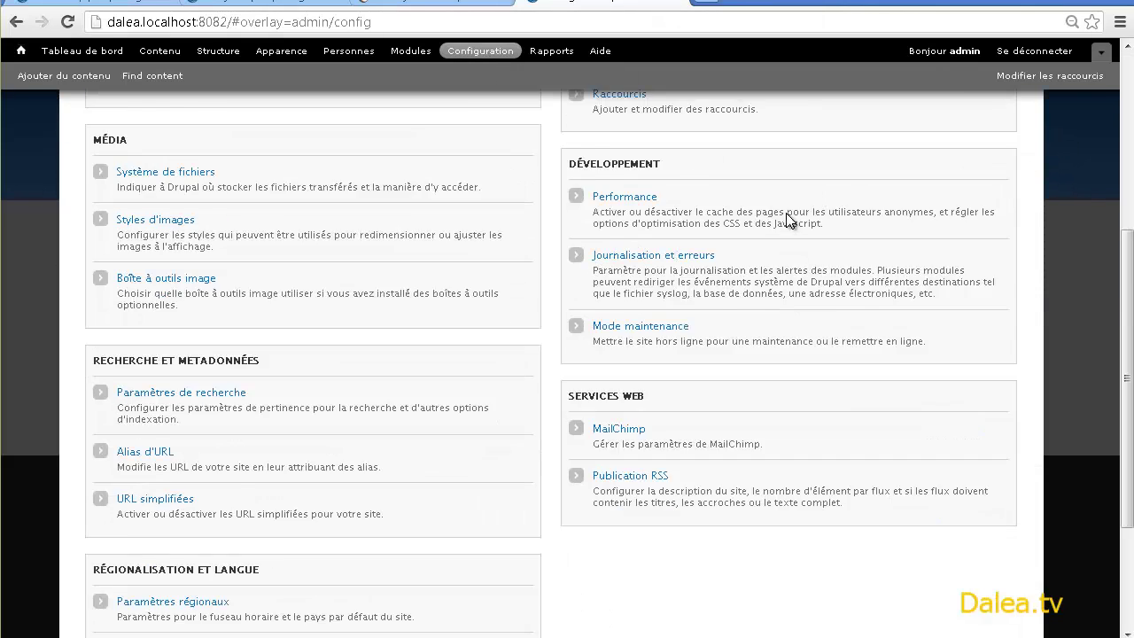
pyautogui.scroll(2, 679, 435)
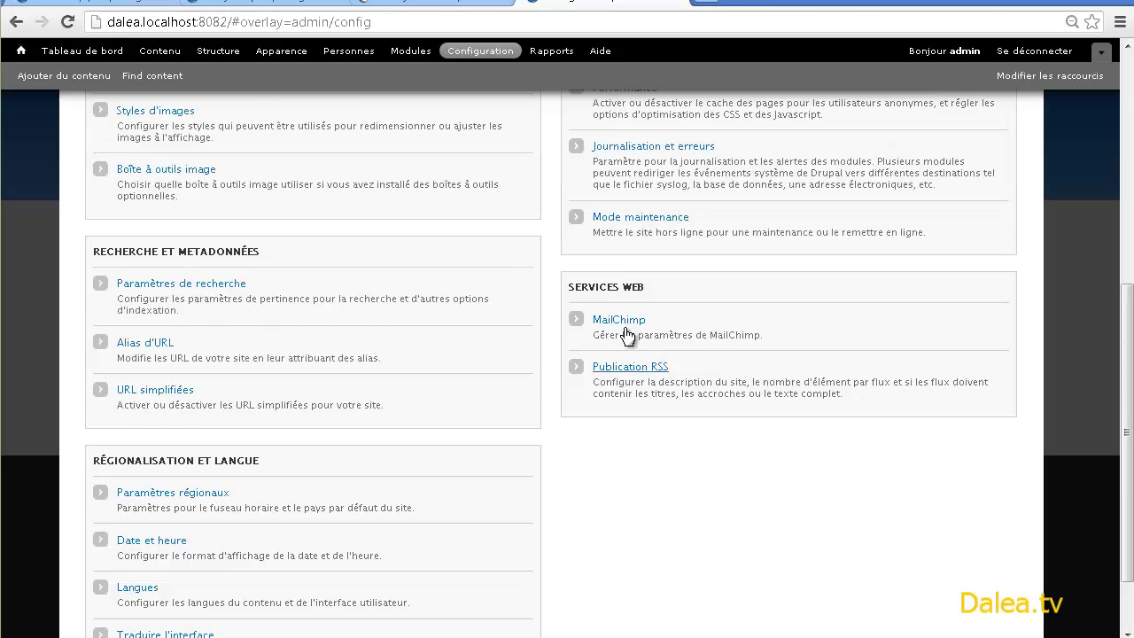
pyautogui.click(626, 319)
pyautogui.click(811, 129)
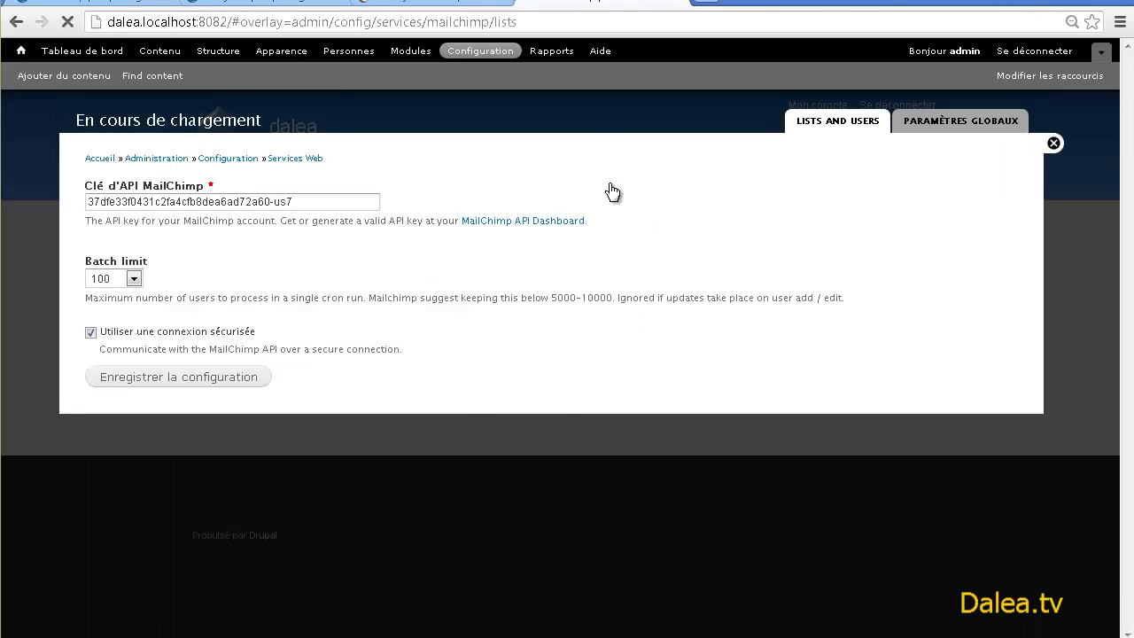
pyautogui.click(125, 255)
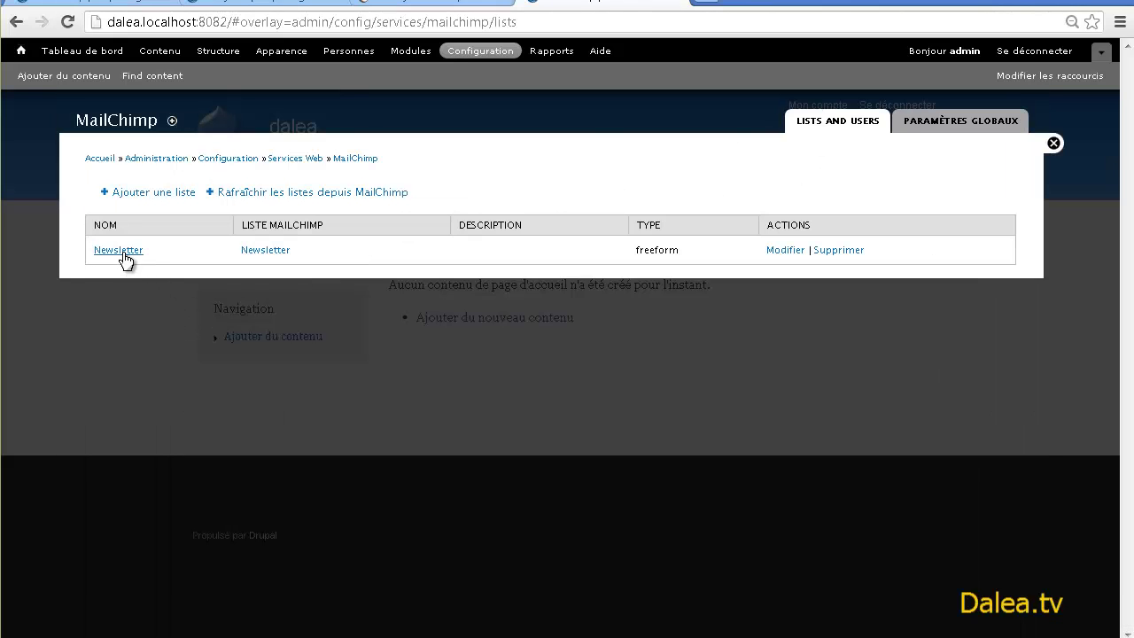
# - Add the utilisateur authentifié and administrator roles to the list and save
pyautogui.scroll(-10, 169, 310)
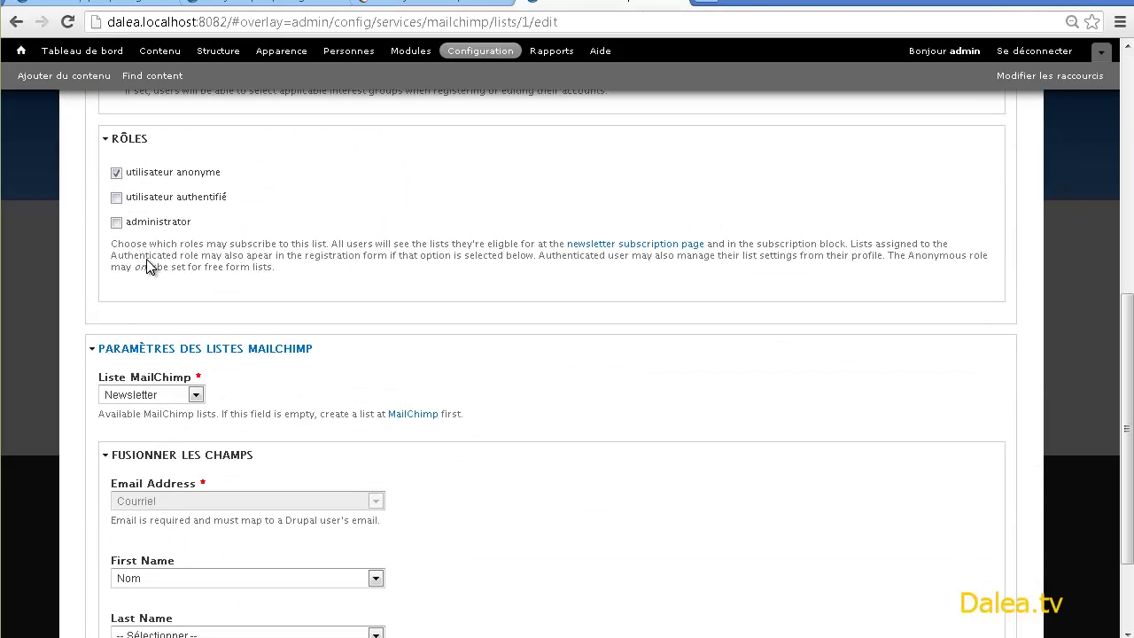
pyautogui.click(114, 200)
pyautogui.click(116, 222)
pyautogui.scroll(-3, 211, 390)
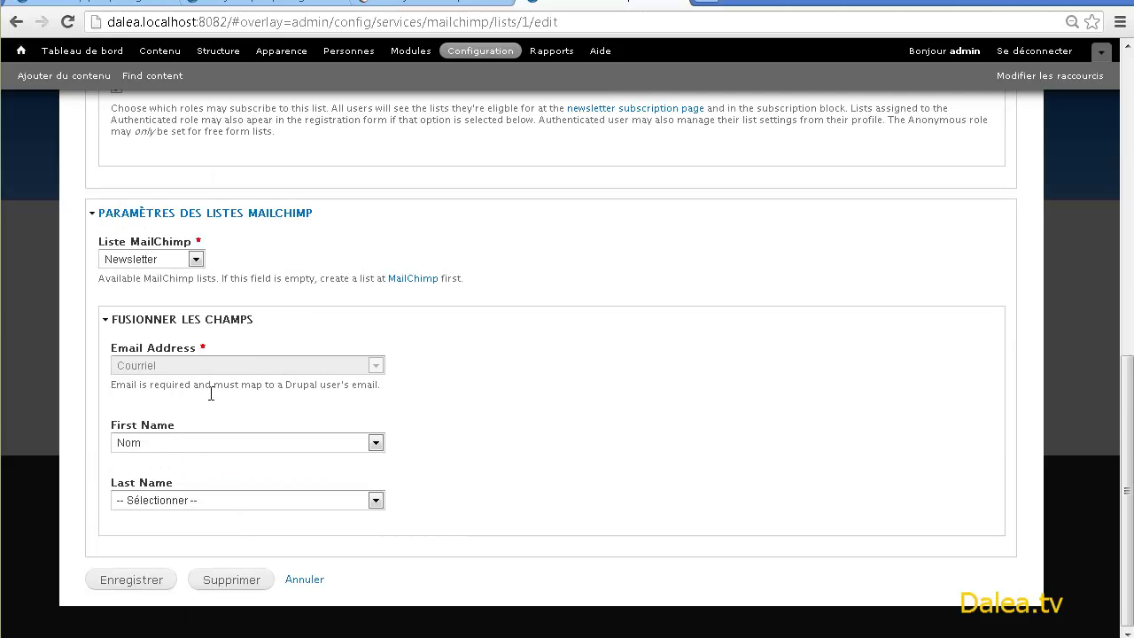
pyautogui.click(115, 579)
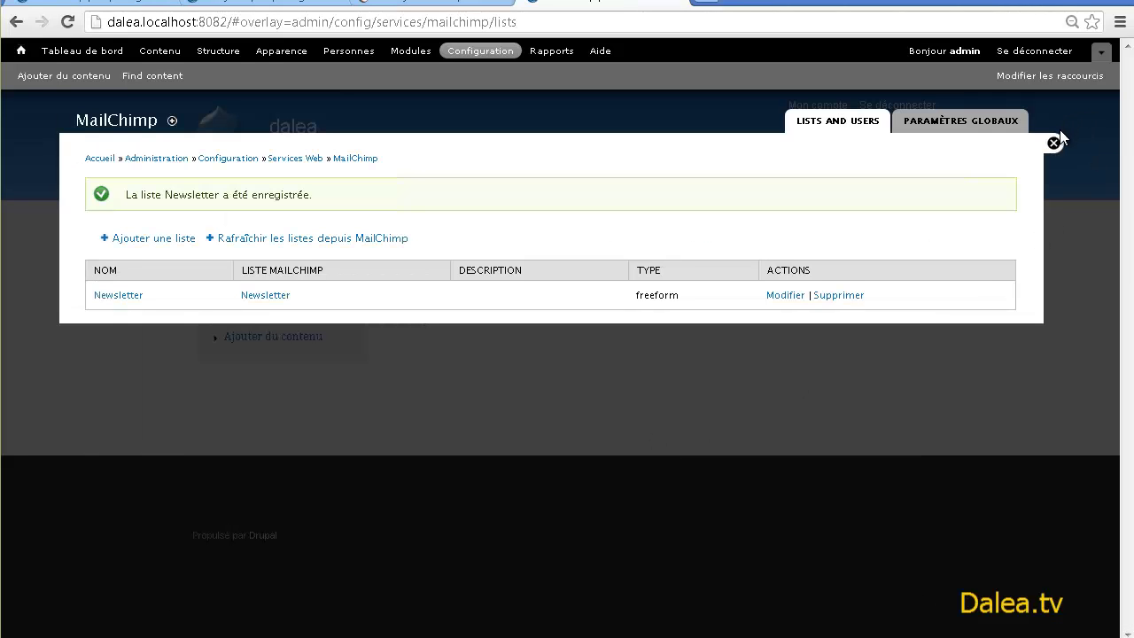
# - Close the admin overlay to view the Newsletter signup block on the front page
pyautogui.click(1053, 143)
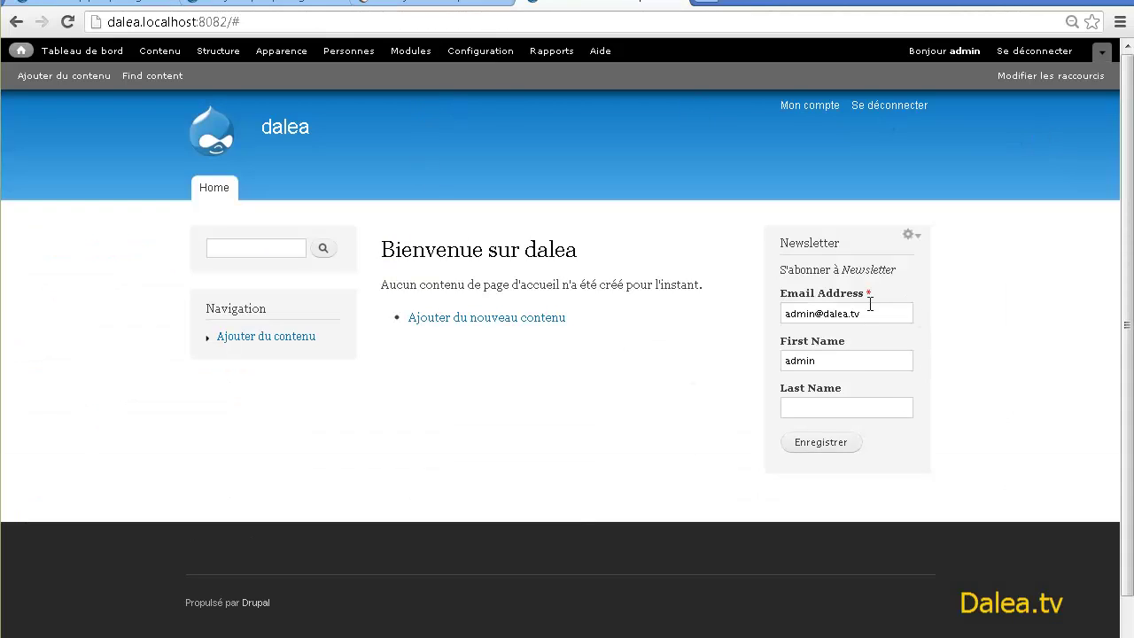
pyautogui.moveTo(808, 251); pyautogui.dragTo(886, 257)
pyautogui.click(892, 267)
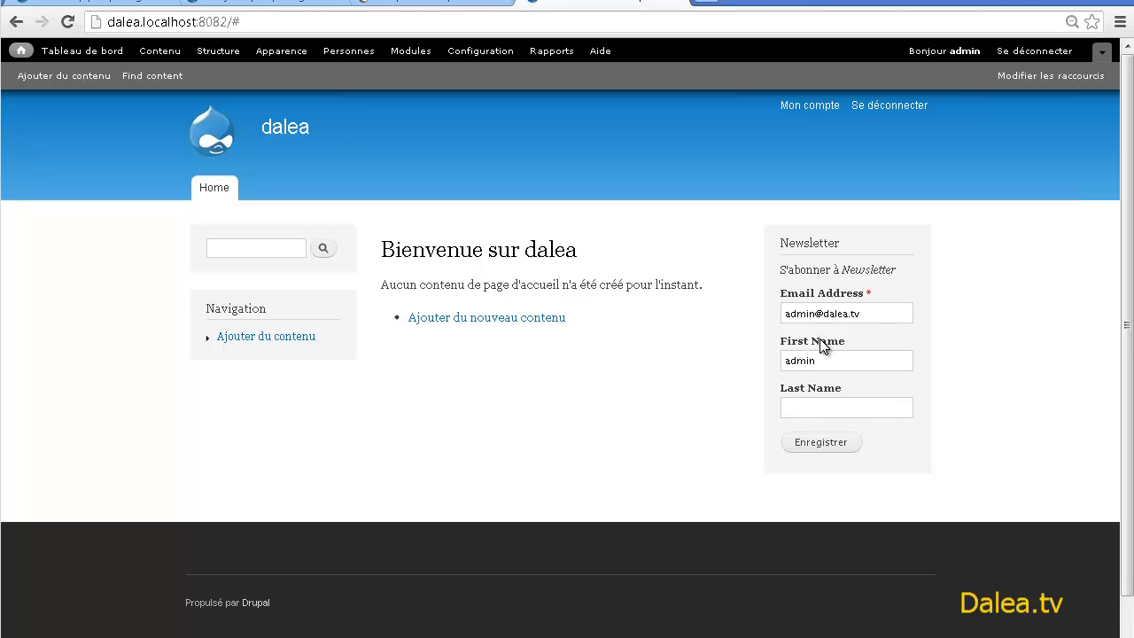
# - Refresh the MailChimp lists and open the Newsletter list's signup form designer
pyautogui.click(405, 5)
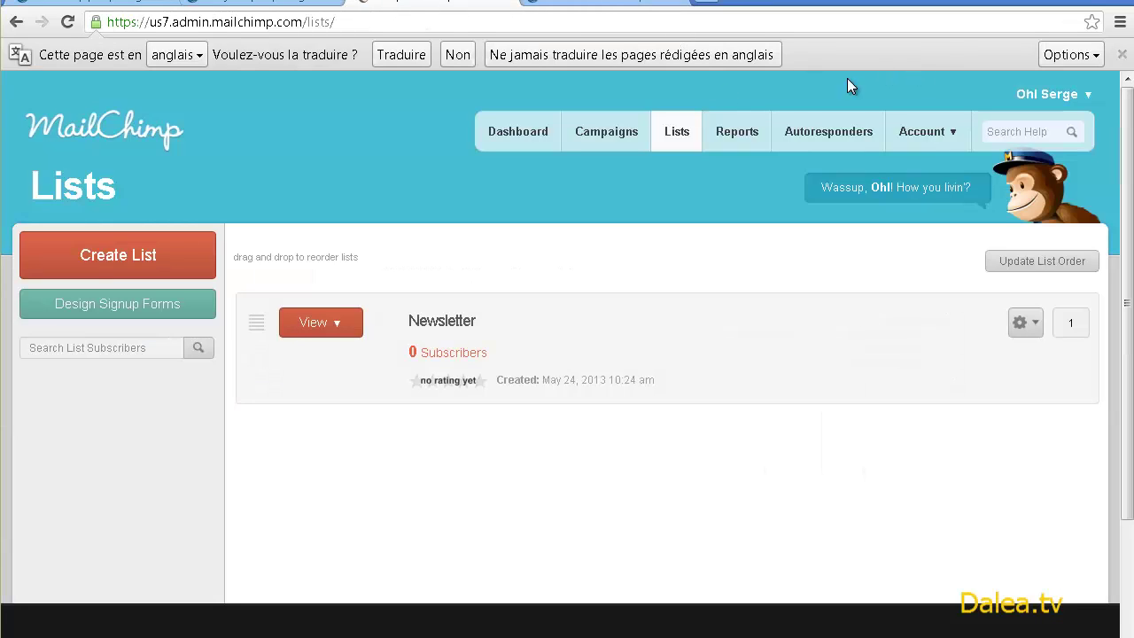
pyautogui.click(681, 134)
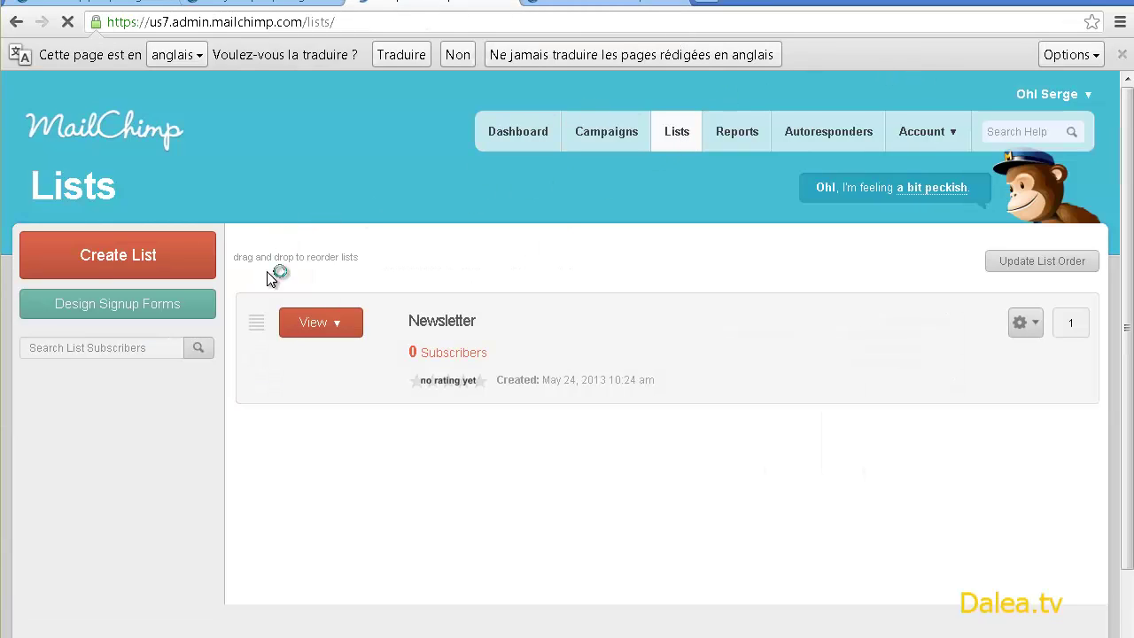
pyautogui.click(460, 355)
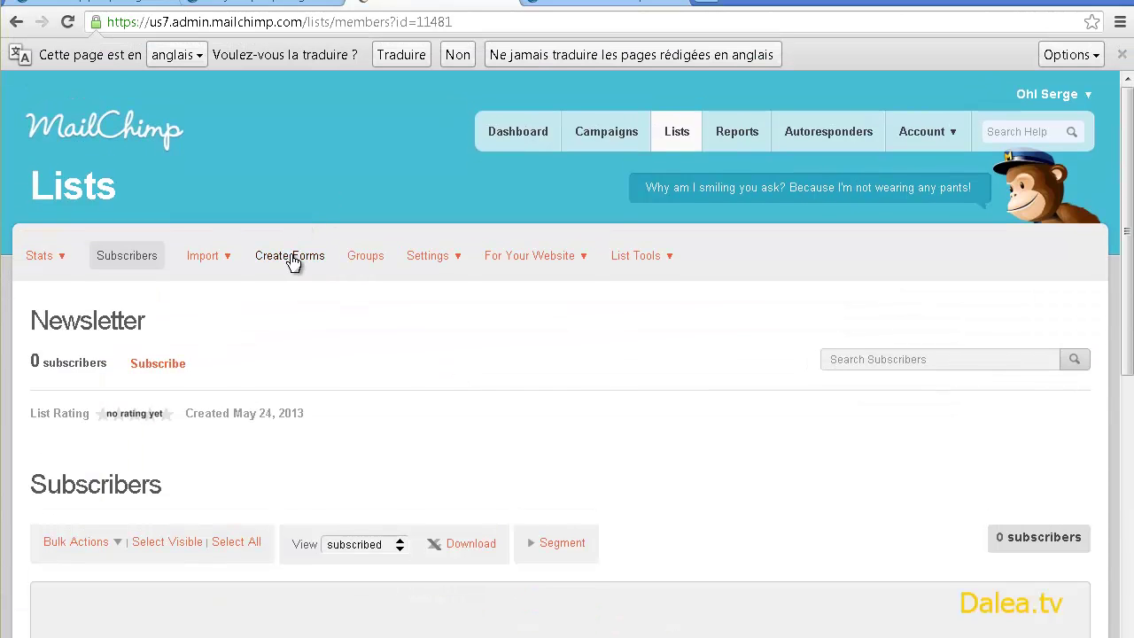
pyautogui.click(291, 257)
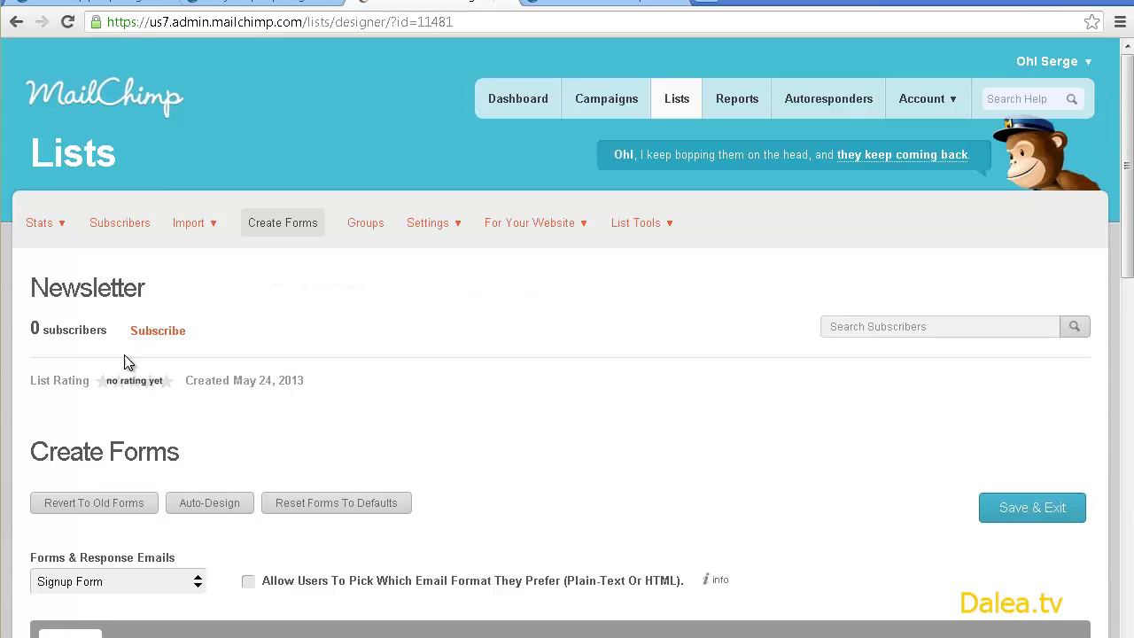
pyautogui.scroll(-4, 124, 361)
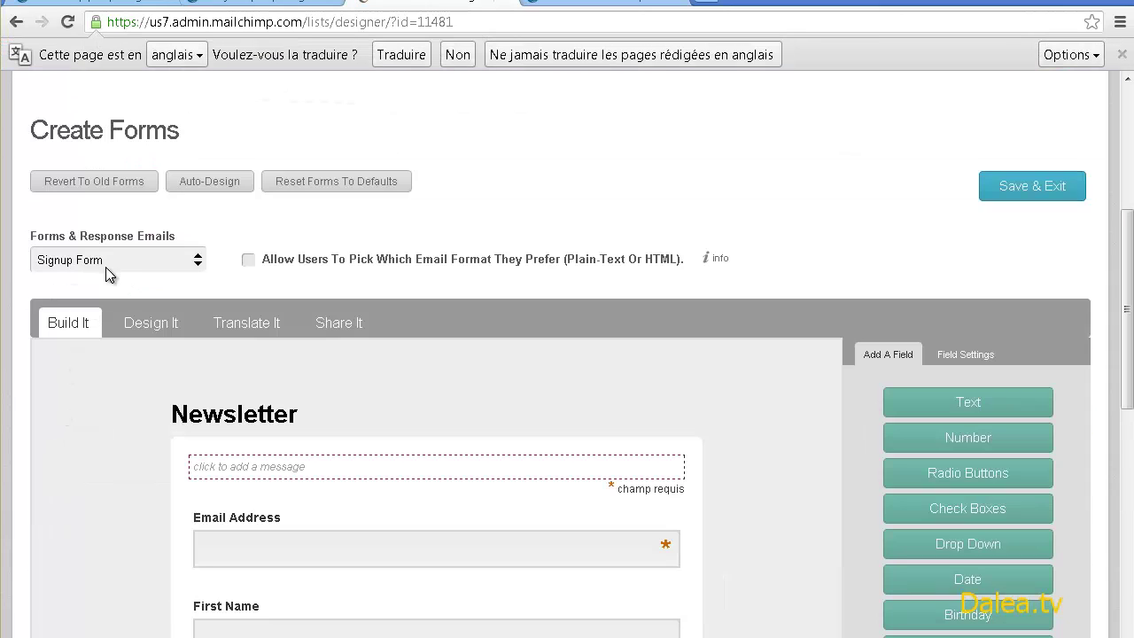
# - Keep French (France) as the default form language and save the translations
pyautogui.click(241, 329)
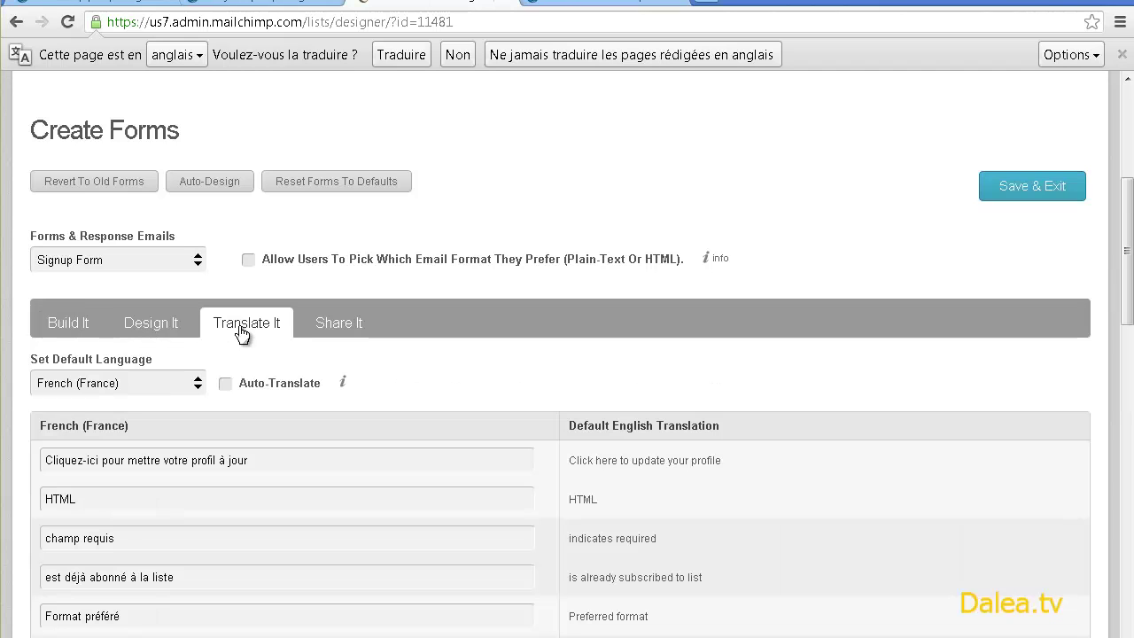
pyautogui.click(169, 382)
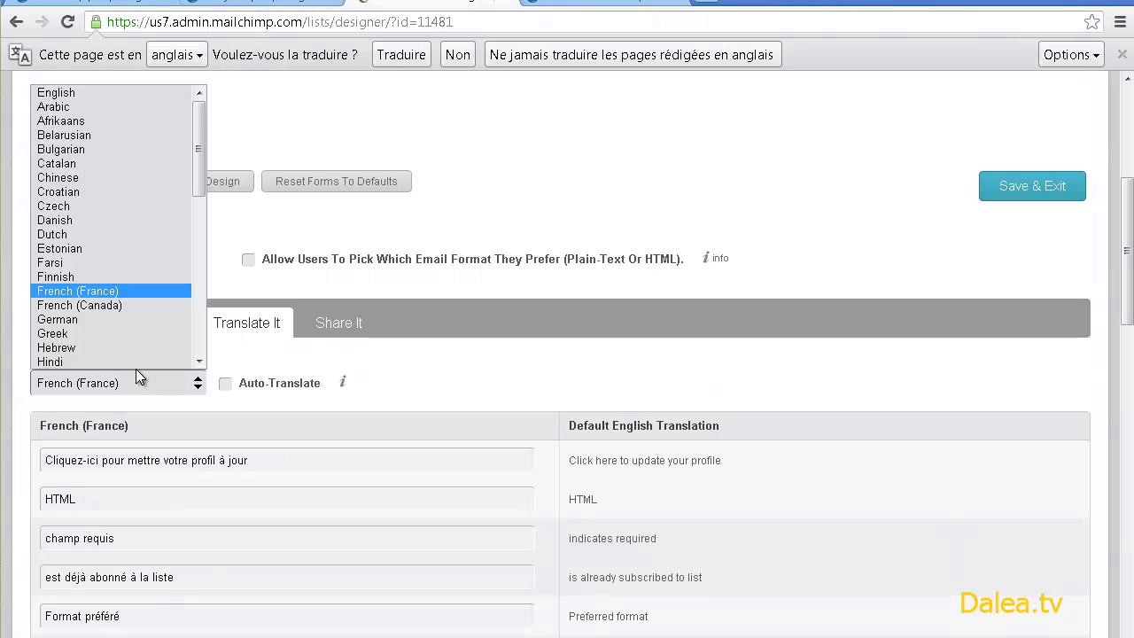
pyautogui.click(89, 292)
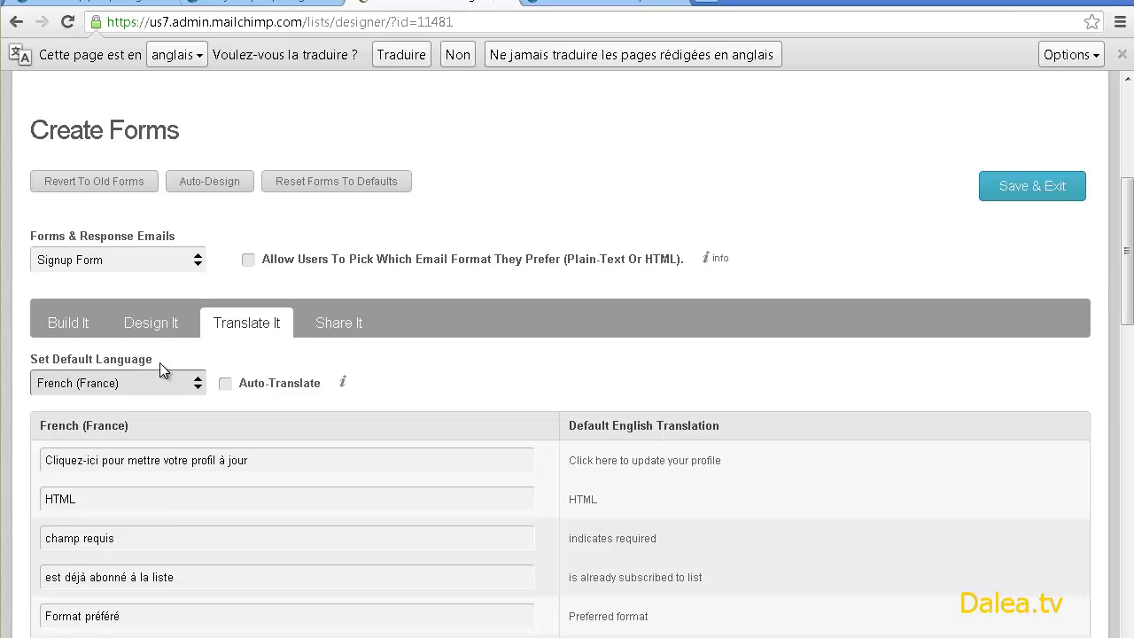
pyautogui.scroll(-1, 819, 363)
pyautogui.scroll(-6, 736, 437)
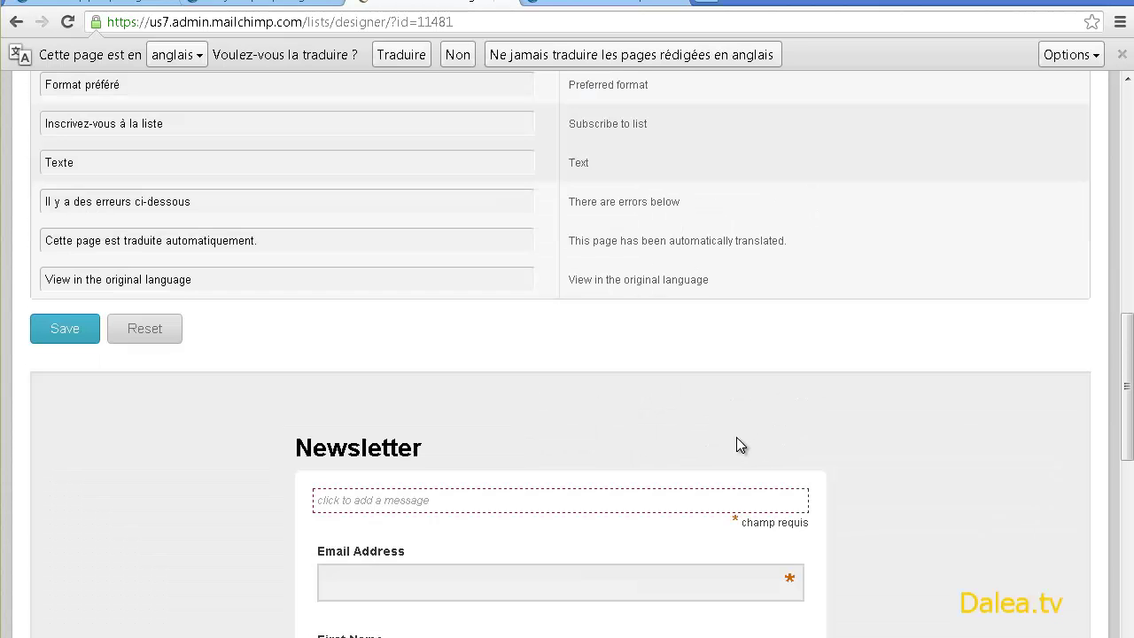
pyautogui.scroll(9, 847, 362)
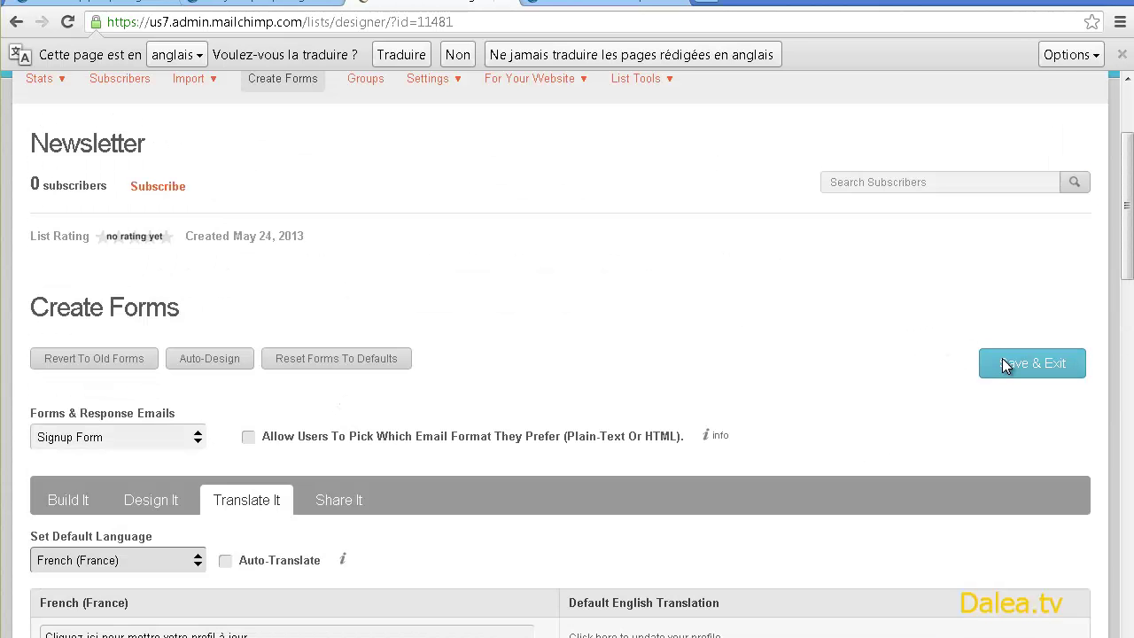
pyautogui.click(1006, 364)
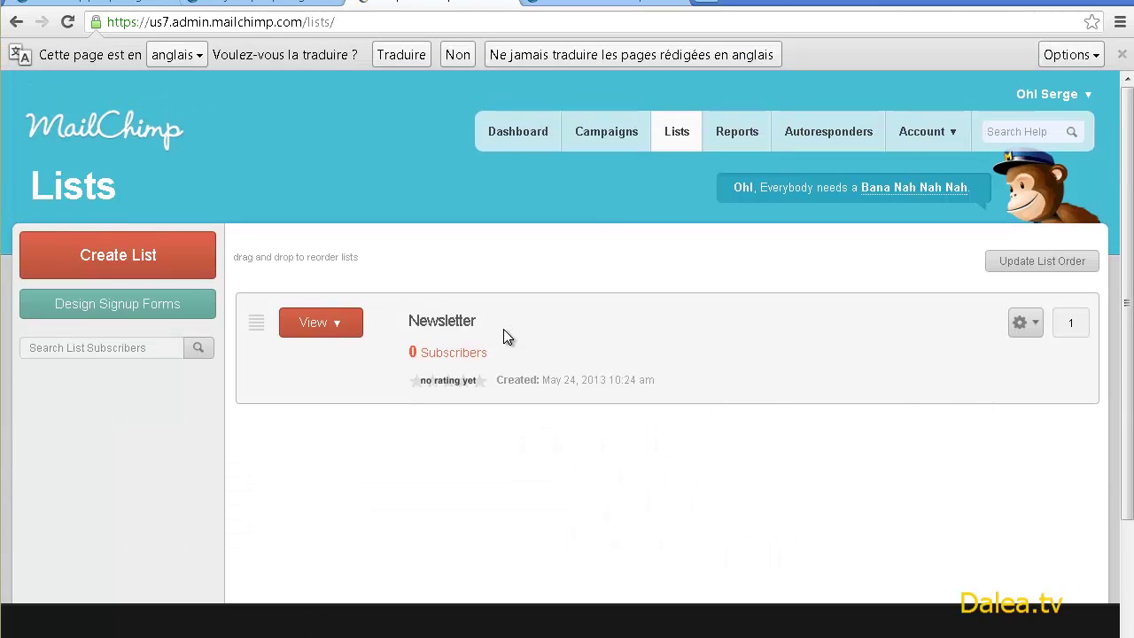
# - Return to the Newsletter form builder showing the 'Inscrivez-vous à la liste' button
pyautogui.click(478, 351)
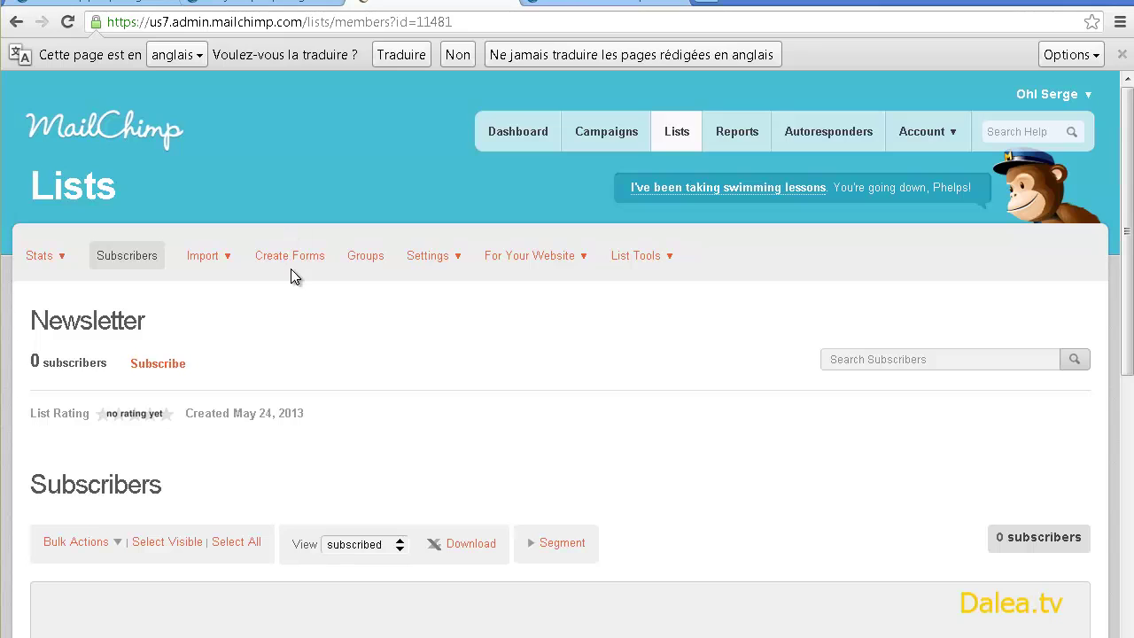
pyautogui.click(302, 257)
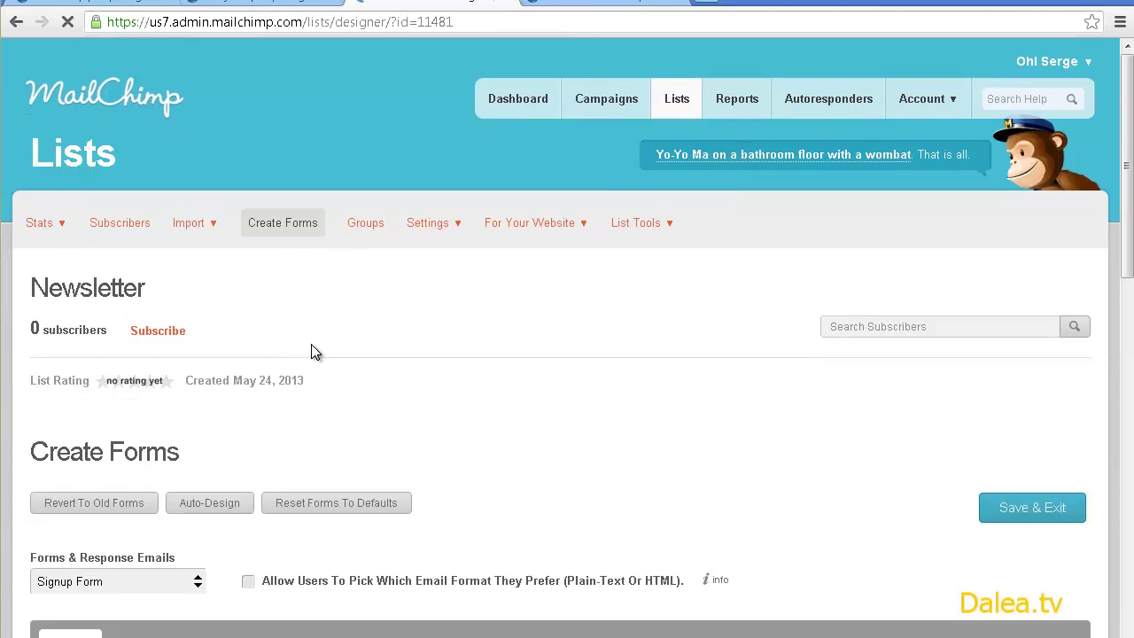
pyautogui.scroll(-6, 306, 351)
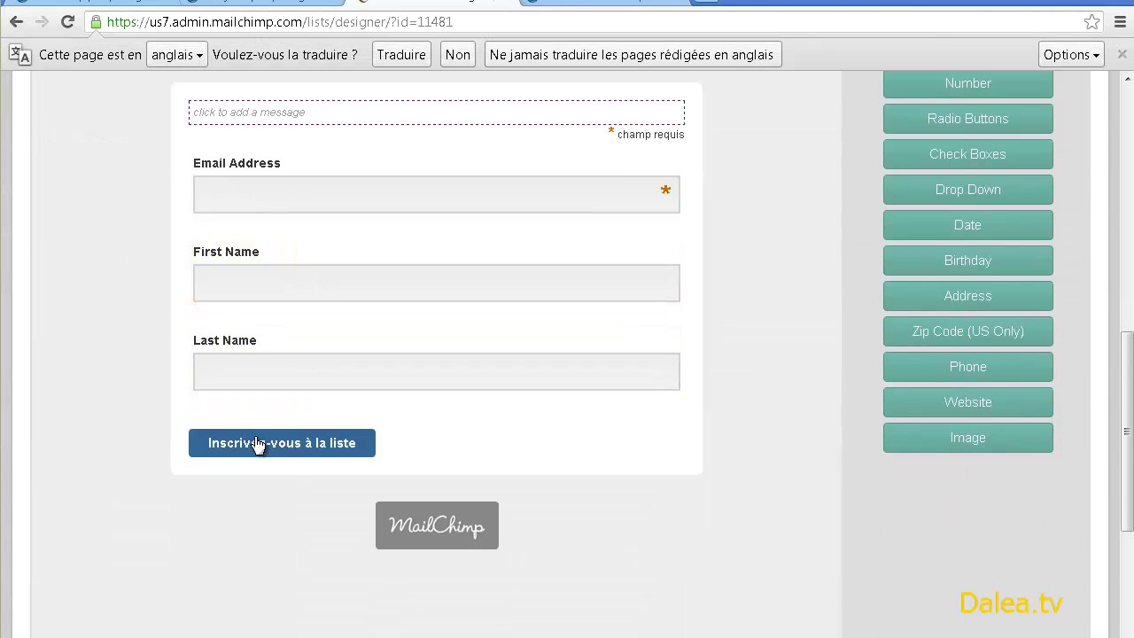
pyautogui.scroll(1, 301, 372)
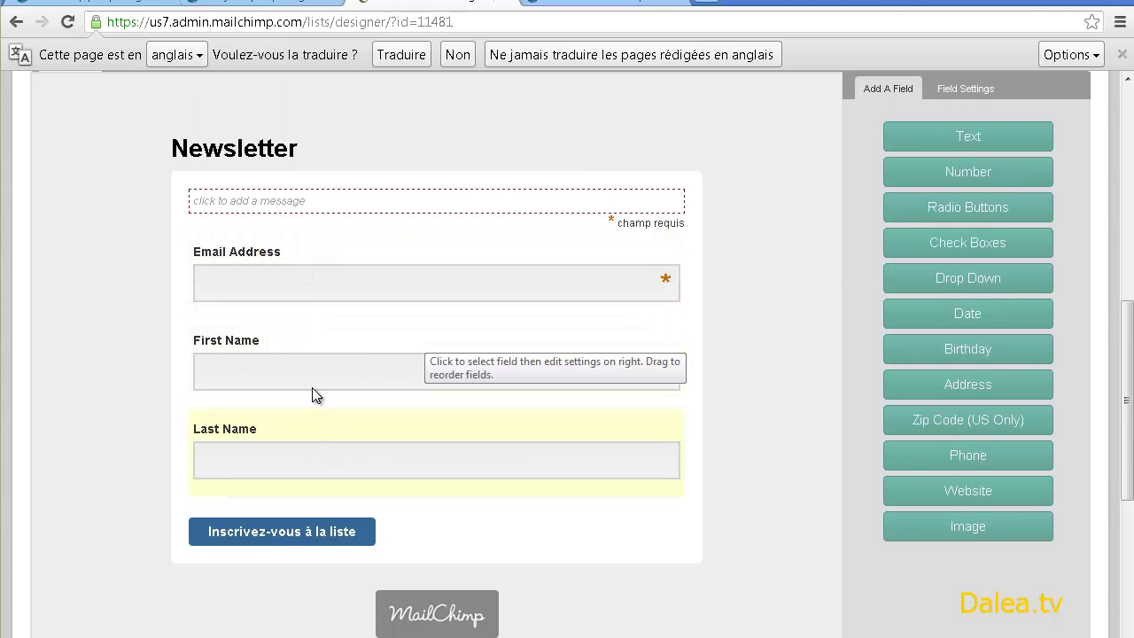
# - Relabel the Email Address field 'Adresse email' and save the field
pyautogui.scroll(3, 418, 319)
pyautogui.scroll(-1, 387, 407)
pyautogui.scroll(-2, 386, 407)
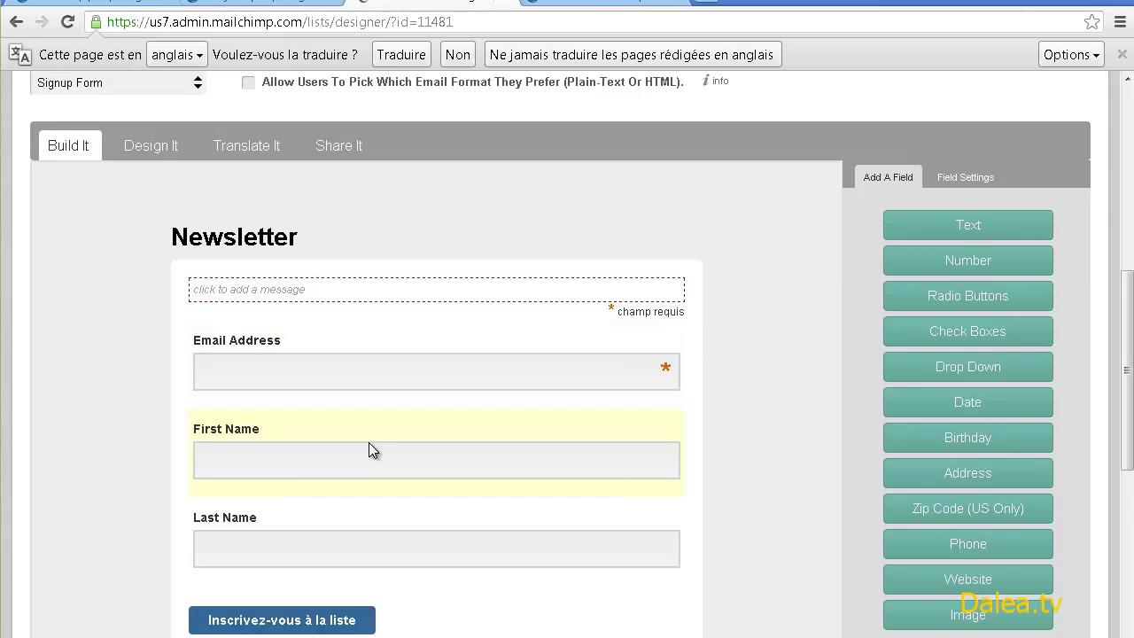
pyautogui.click(337, 285)
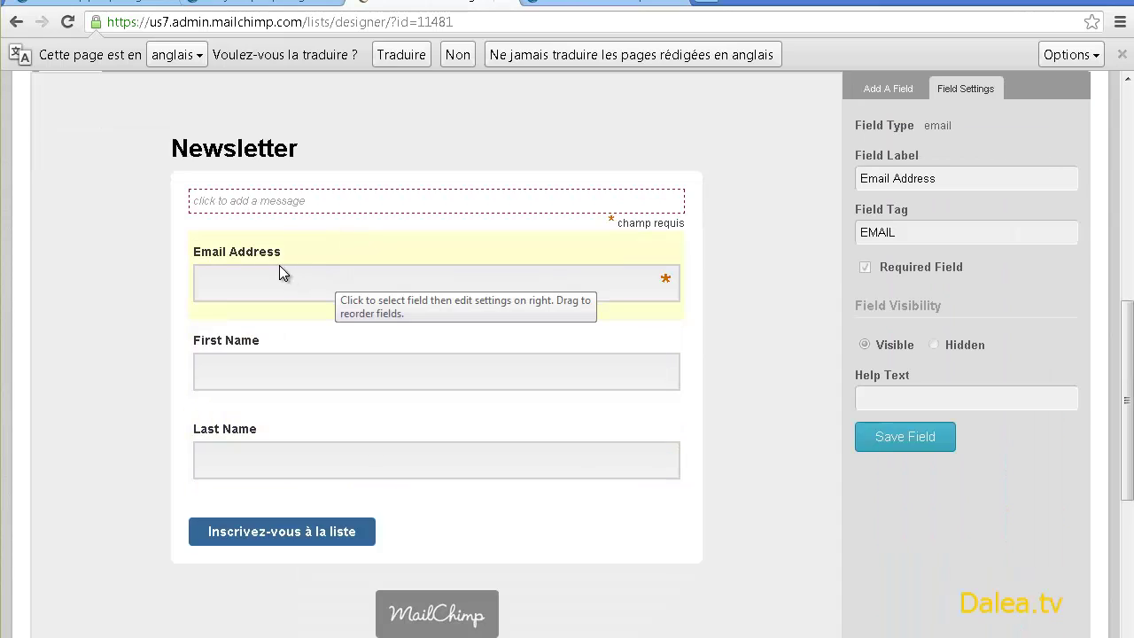
pyautogui.scroll(1, 377, 337)
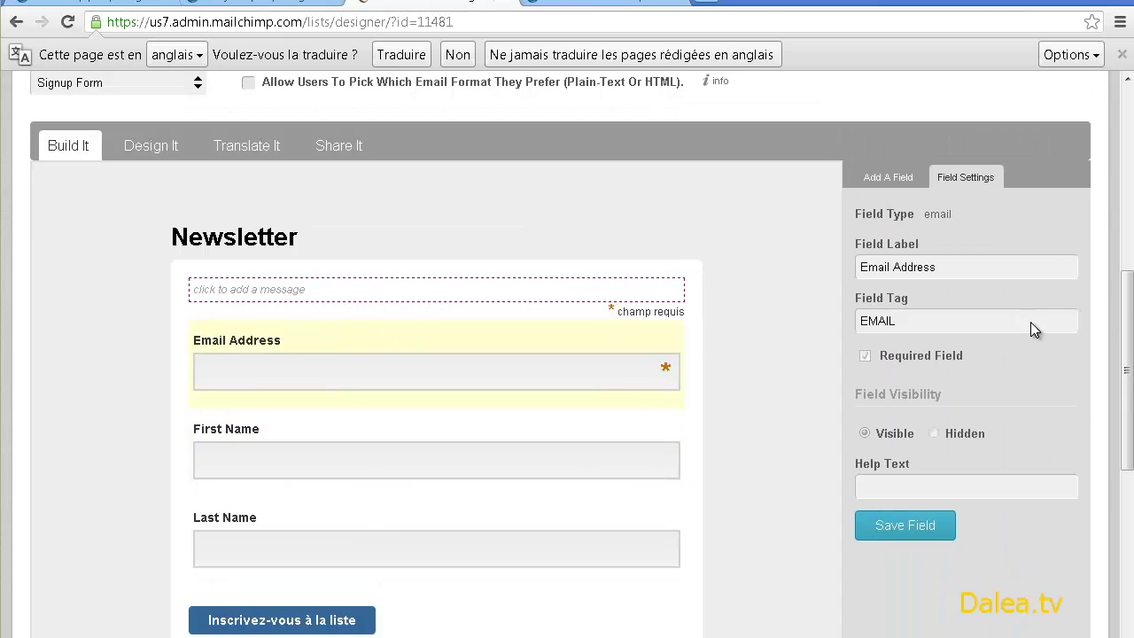
pyautogui.moveTo(962, 268); pyautogui.dragTo(850, 259)
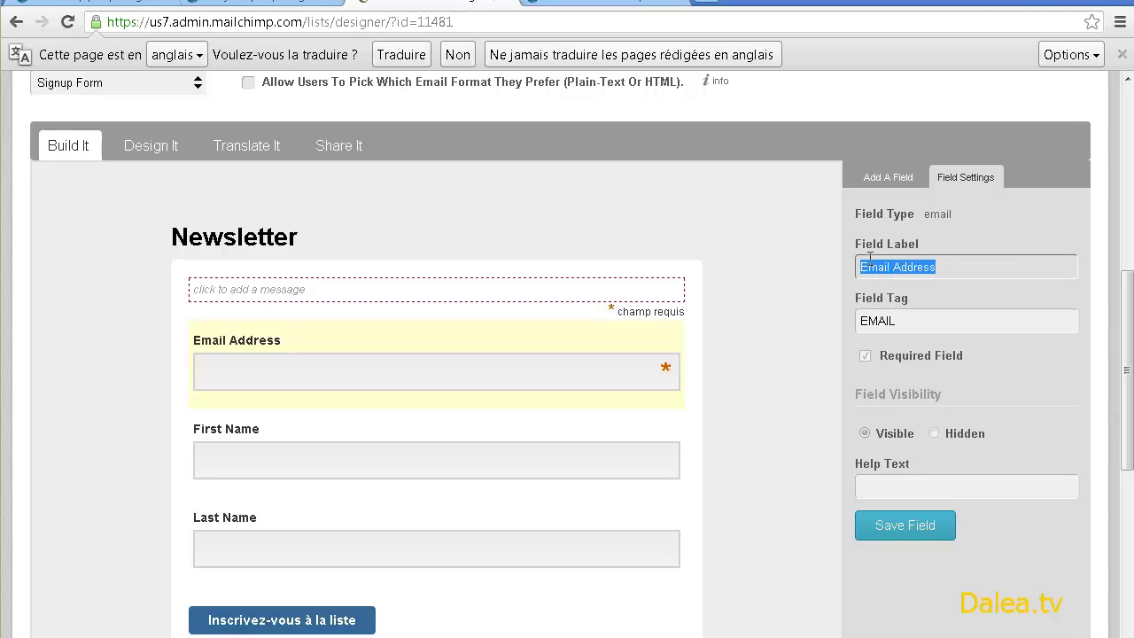
pyautogui.write('ab')
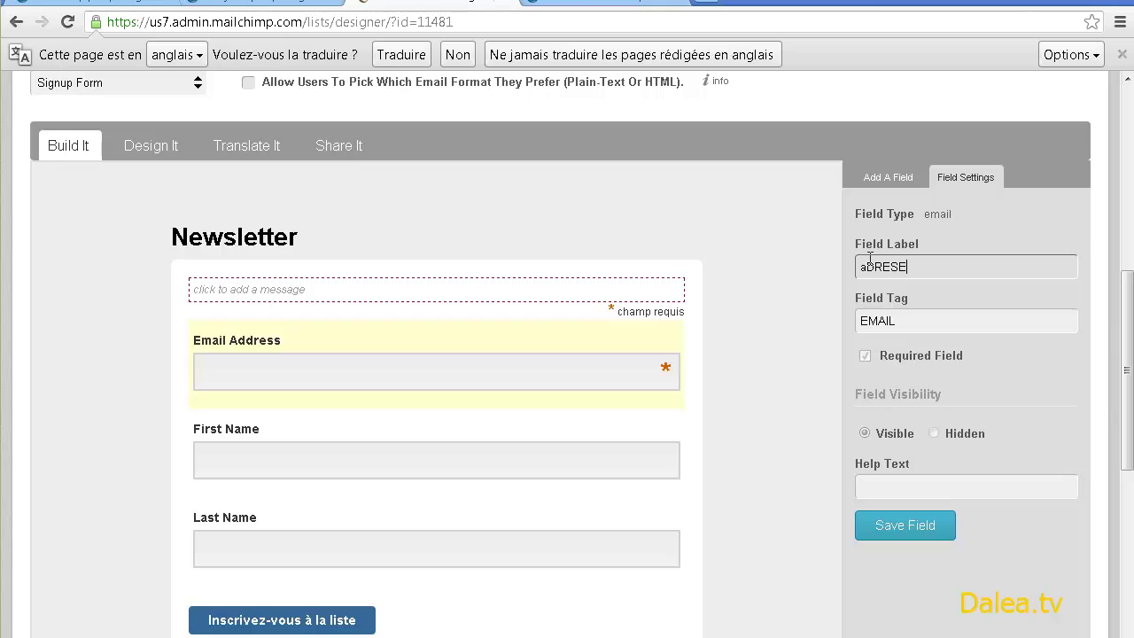
pyautogui.press('BackSpace')
pyautogui.press('BackSpace')
pyautogui.press('BackSpace')
pyautogui.press('BackSpace')
pyautogui.press('BackSpace')
pyautogui.press('BackSpace')
pyautogui.click(876, 526)
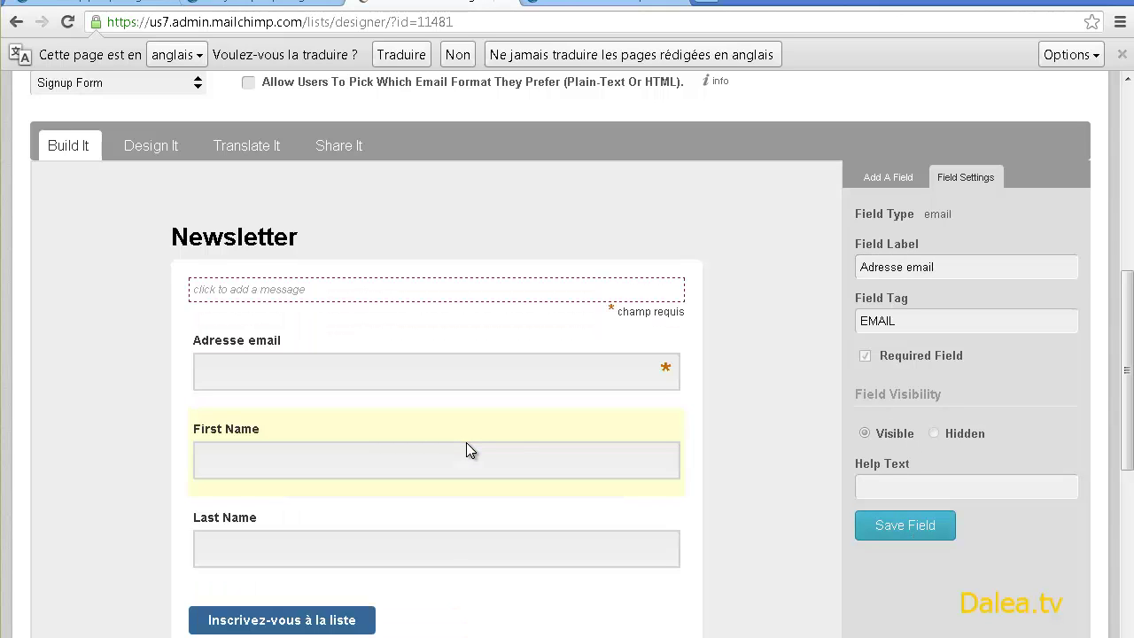
# - Relabel the First Name and Last Name fields 'Prénom' and 'Nom', saving each
pyautogui.click(466, 442)
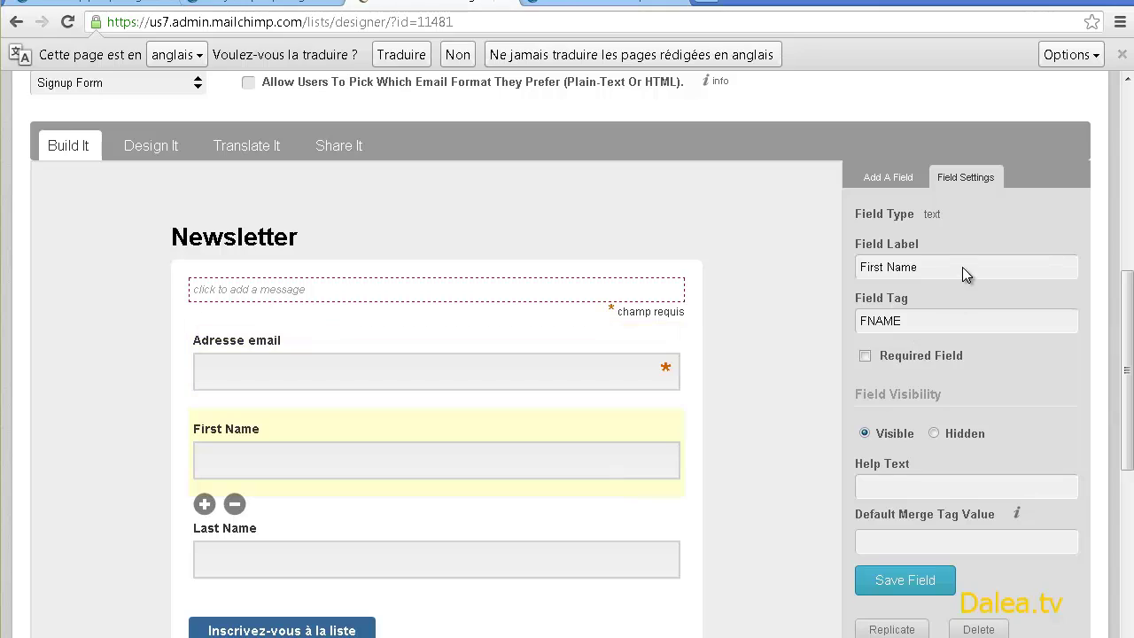
pyautogui.moveTo(963, 267); pyautogui.dragTo(844, 258)
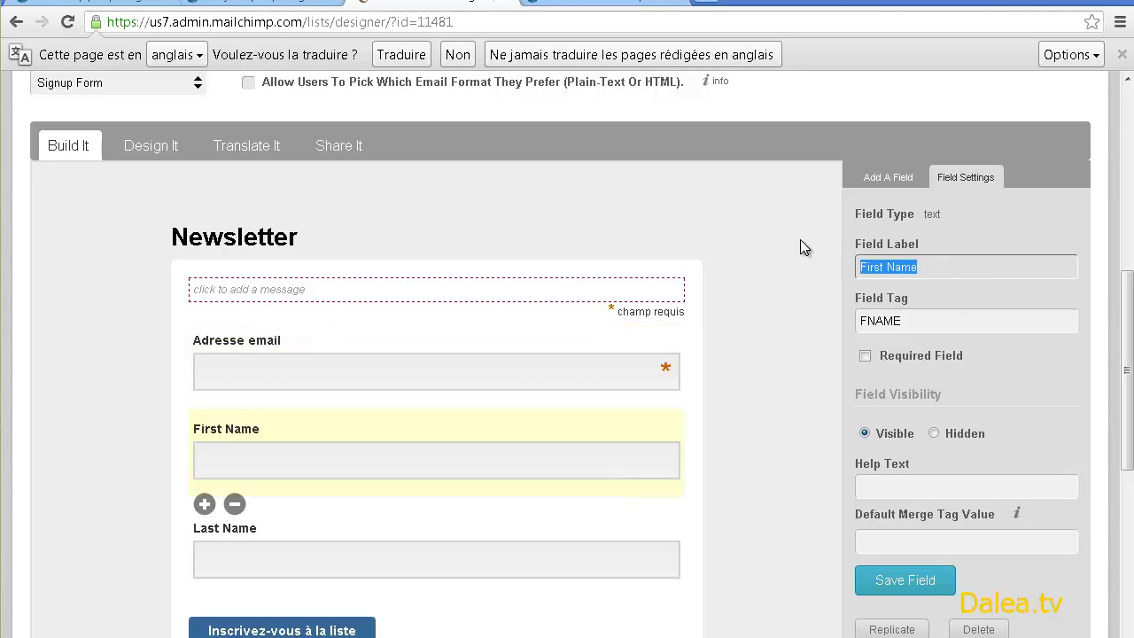
pyautogui.write('Prénom')
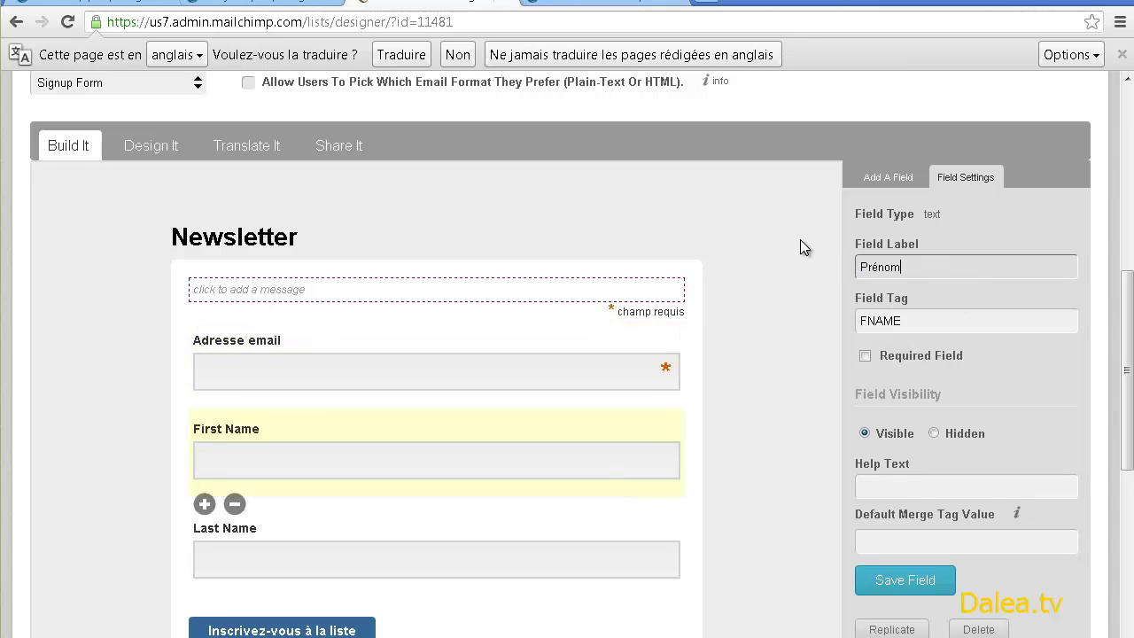
pyautogui.click(902, 579)
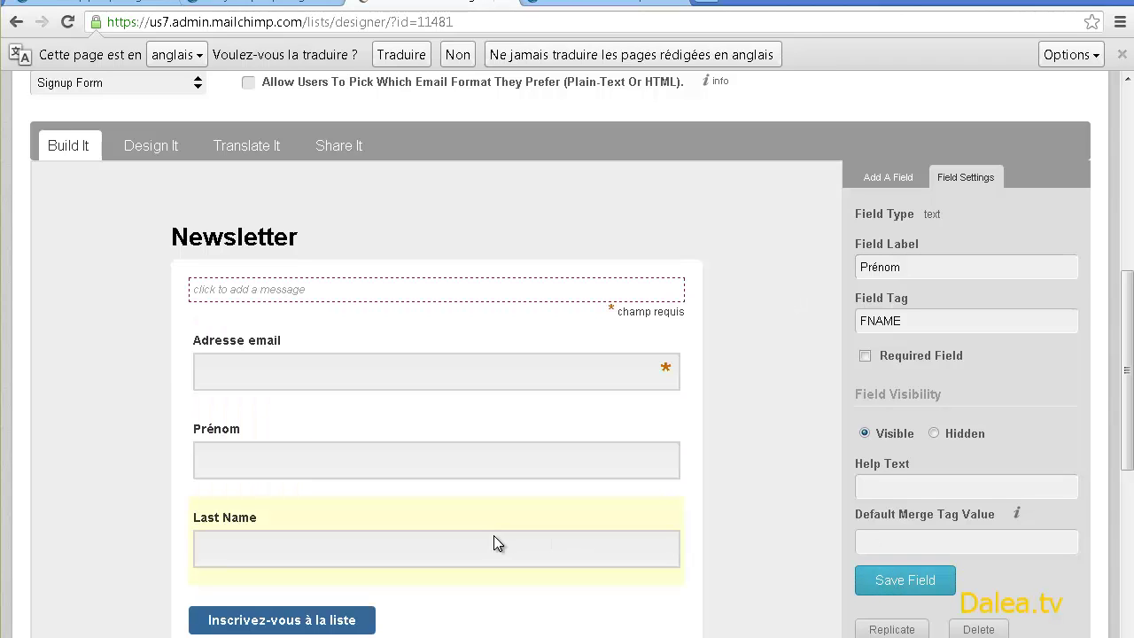
pyautogui.click(496, 540)
pyautogui.moveTo(926, 266); pyautogui.dragTo(775, 272)
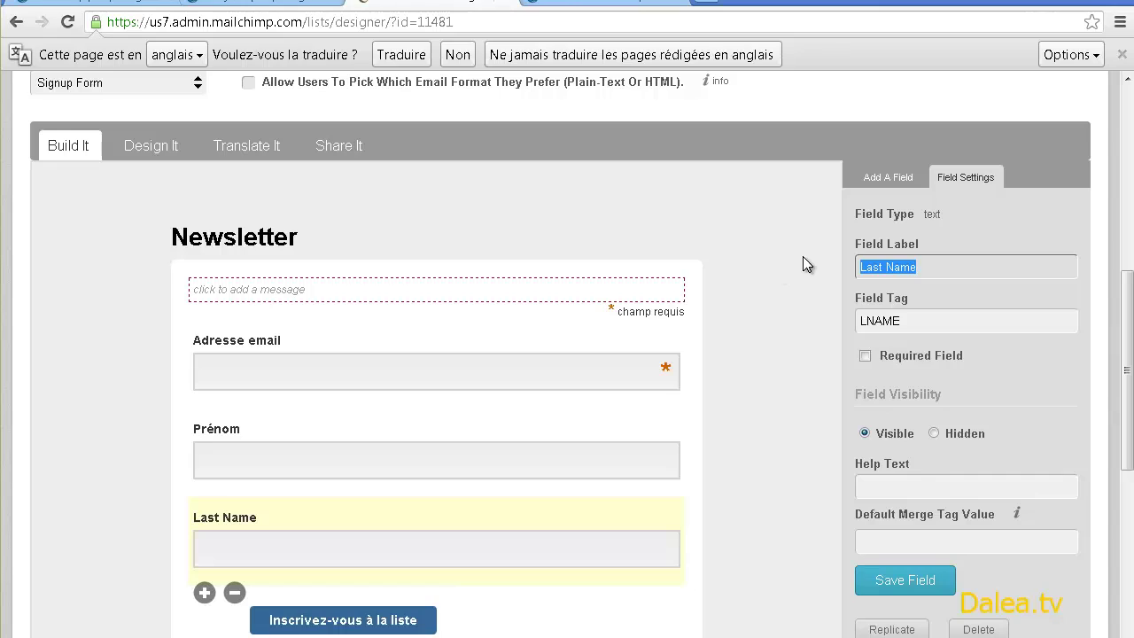
pyautogui.write('Nom')
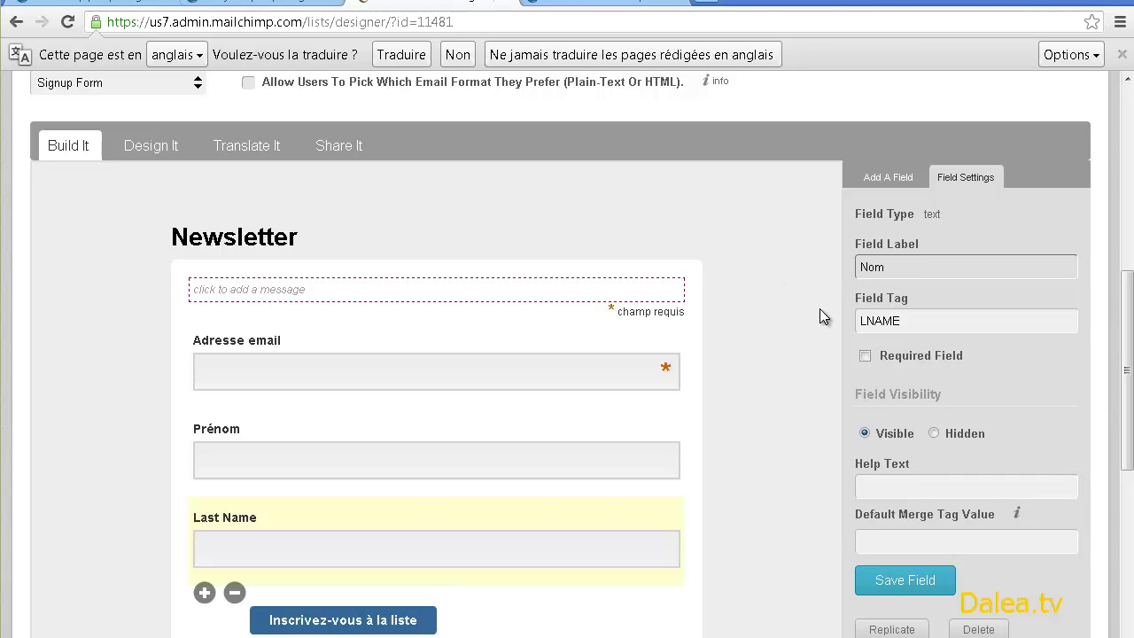
pyautogui.click(904, 585)
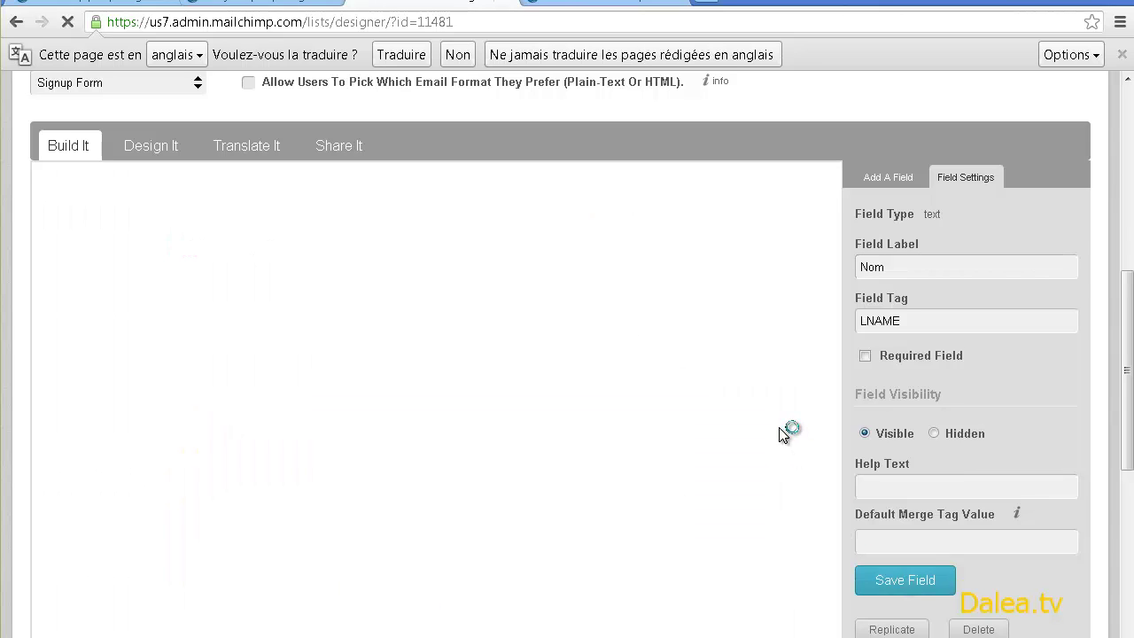
# - Save the form and exit back to the Lists overview
pyautogui.scroll(-4, 779, 422)
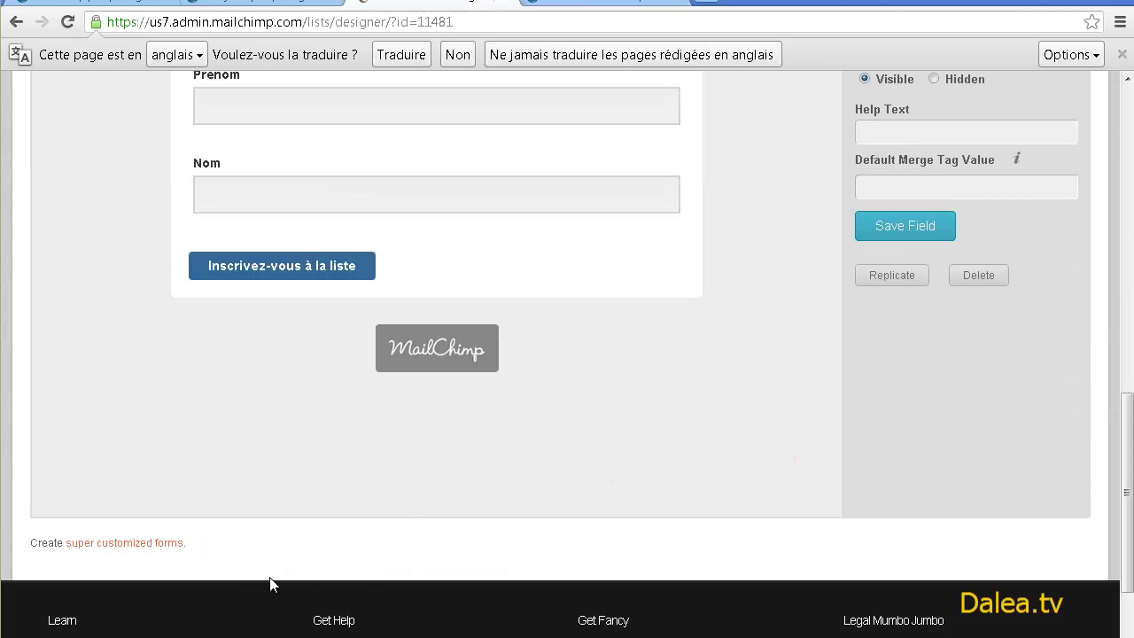
pyautogui.scroll(5, 550, 525)
pyautogui.scroll(2, 978, 189)
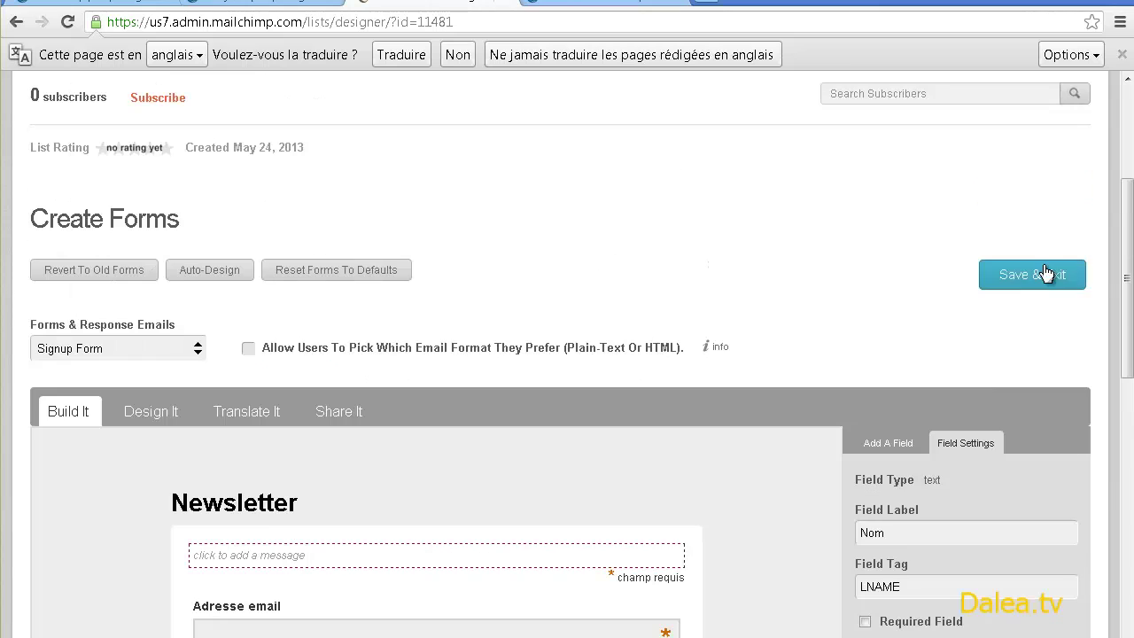
pyautogui.click(974, 273)
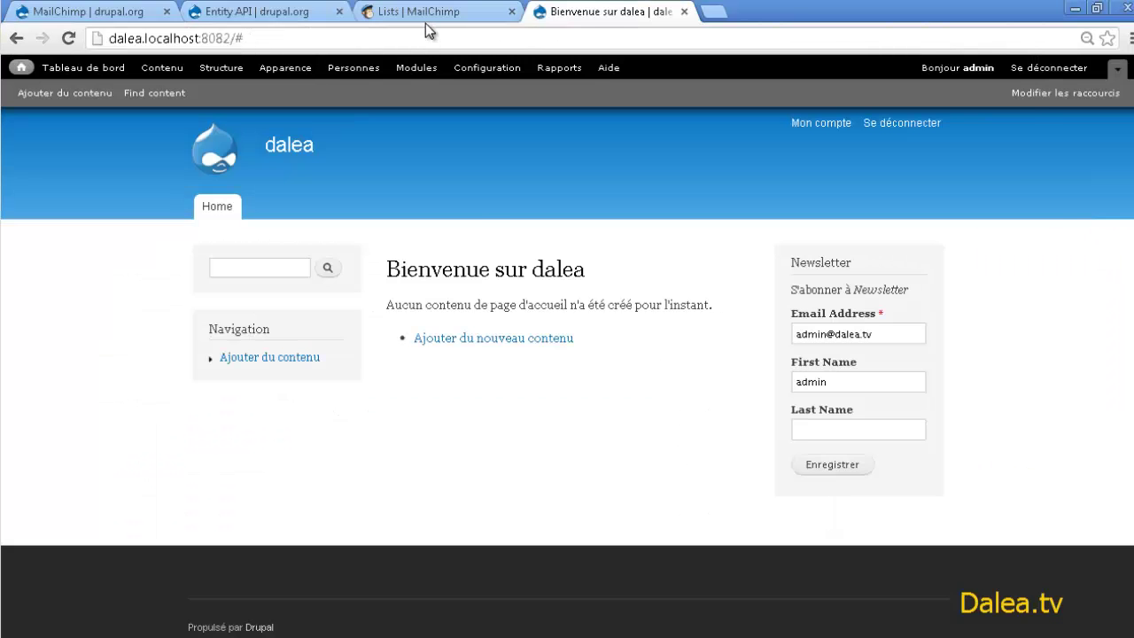
pyautogui.click(417, 3)
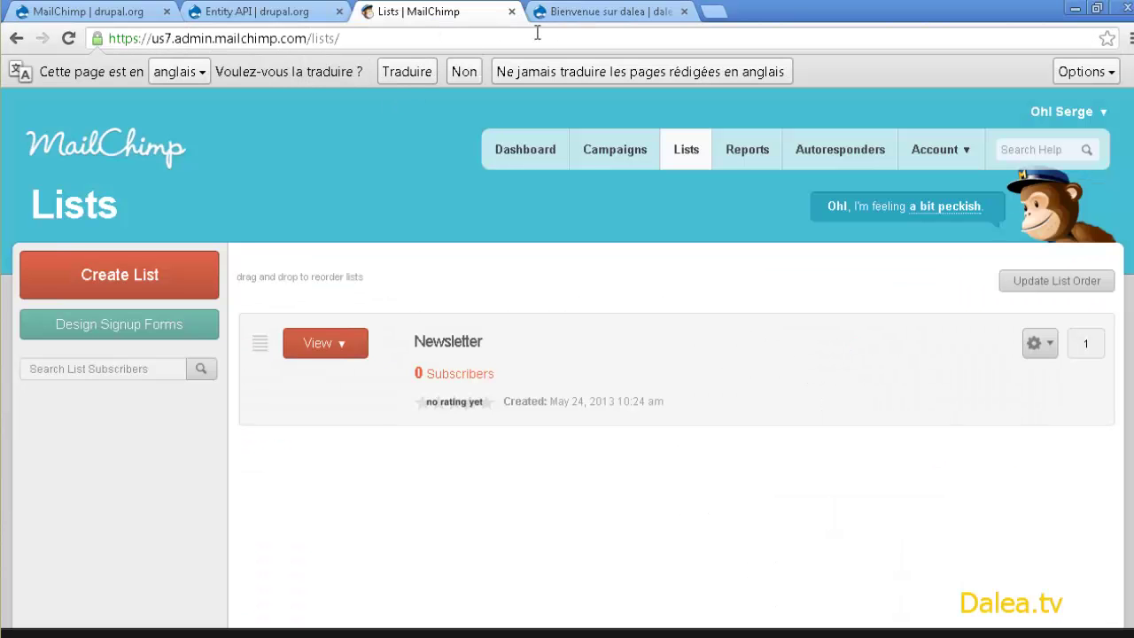
# - Reload the Drupal site to check the Newsletter block's field labels
pyautogui.click(602, 12)
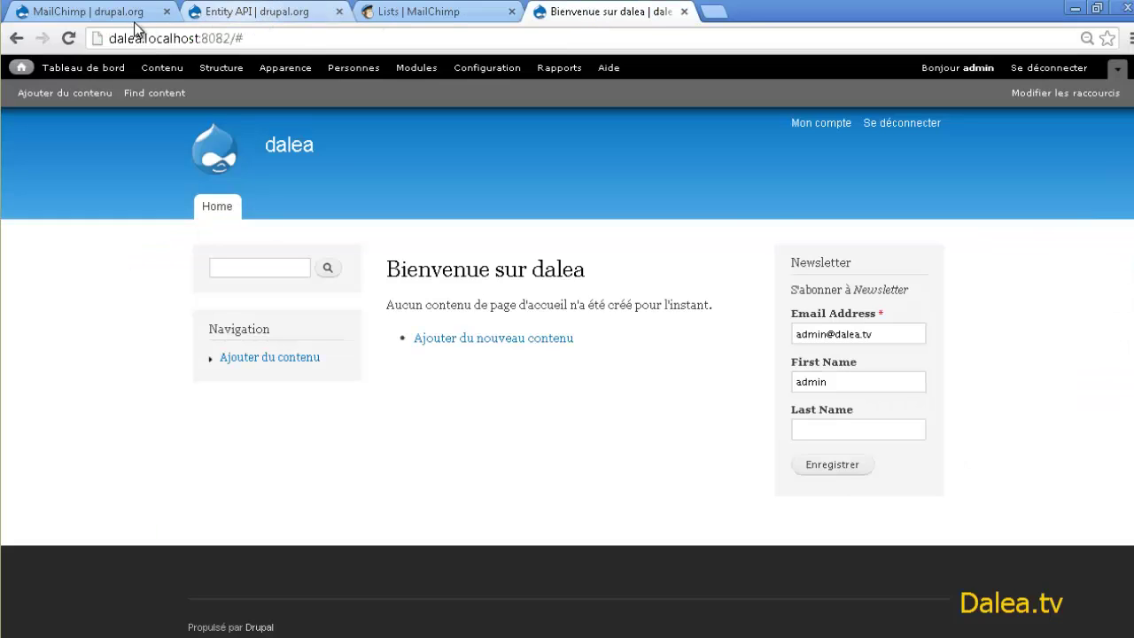
pyautogui.click(69, 39)
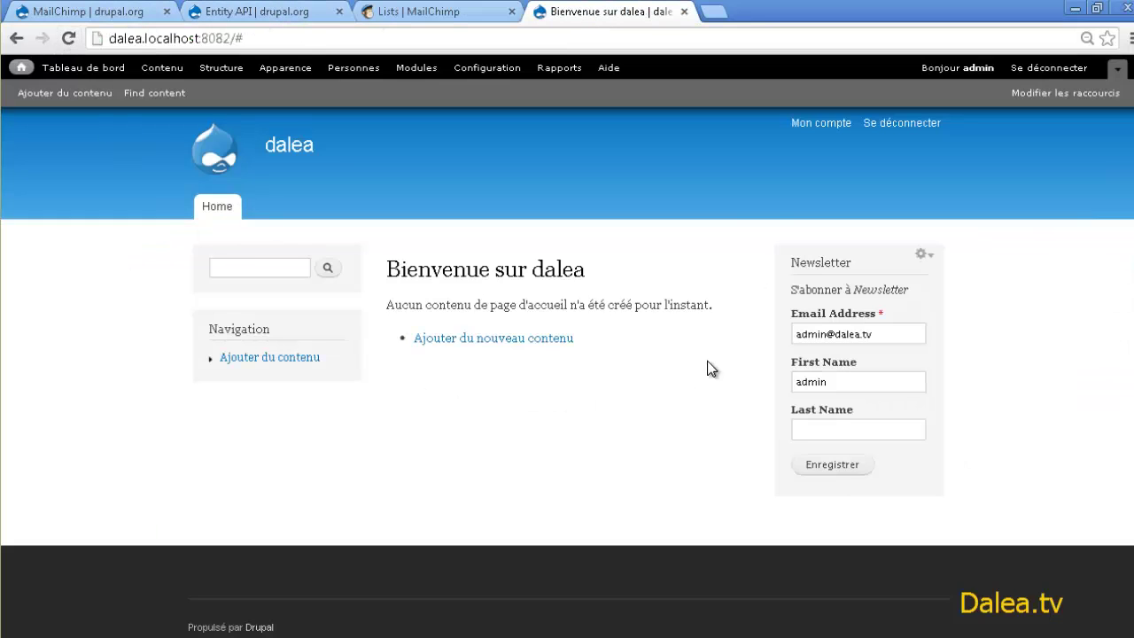
pyautogui.moveTo(861, 363); pyautogui.dragTo(791, 362)
pyautogui.click(817, 409)
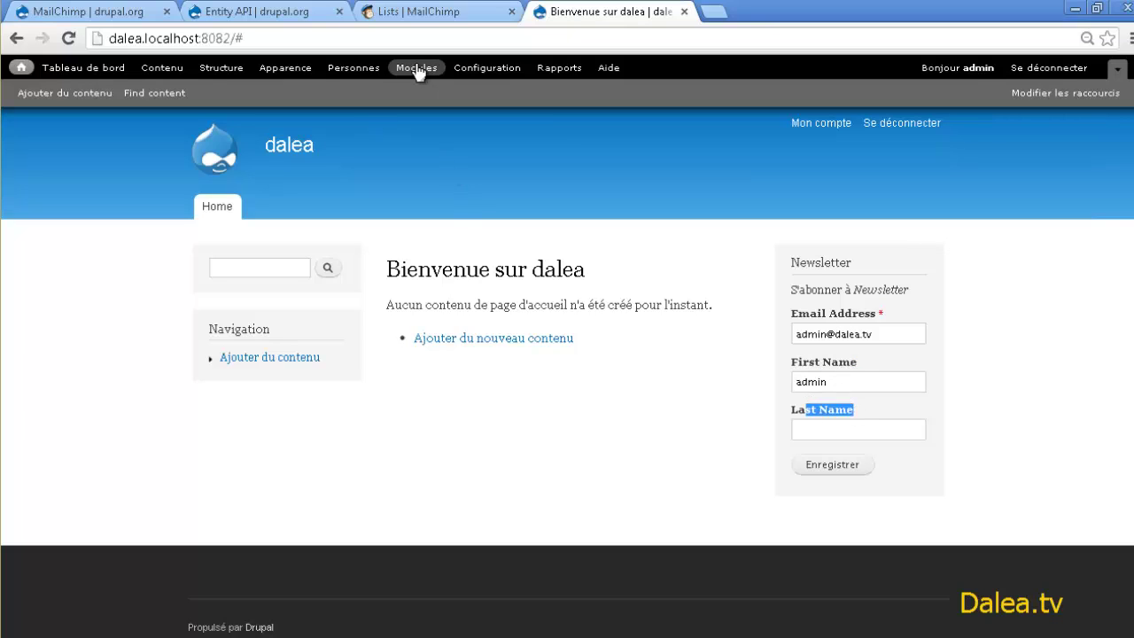
# - In Drupal's MailChimp module settings, refresh the lists from MailChimp
pyautogui.click(483, 69)
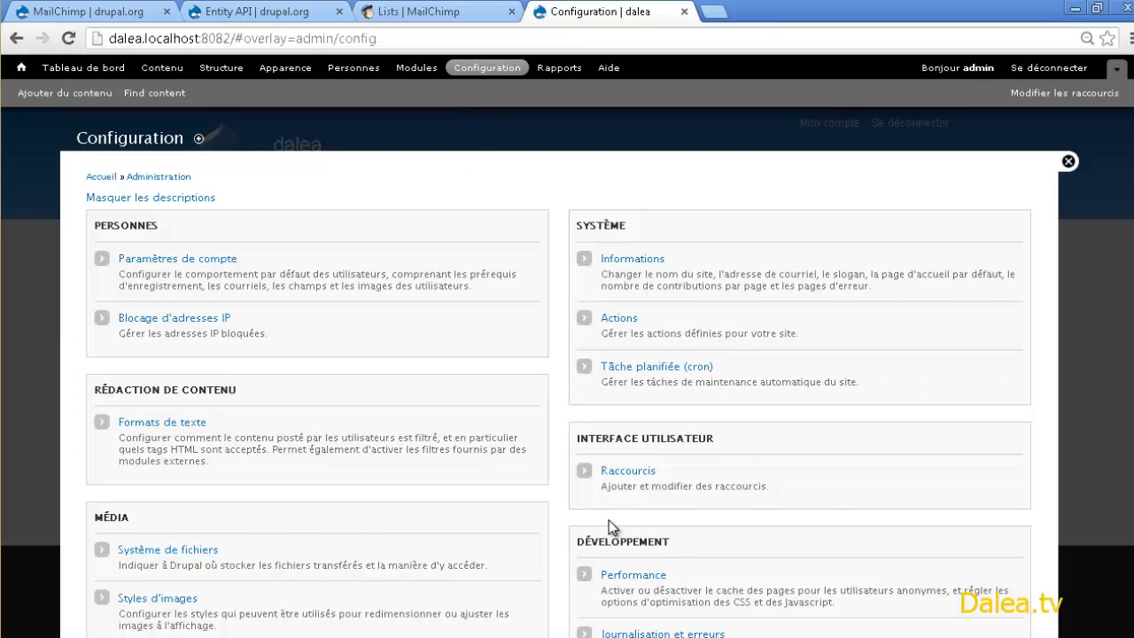
pyautogui.scroll(-5, 607, 526)
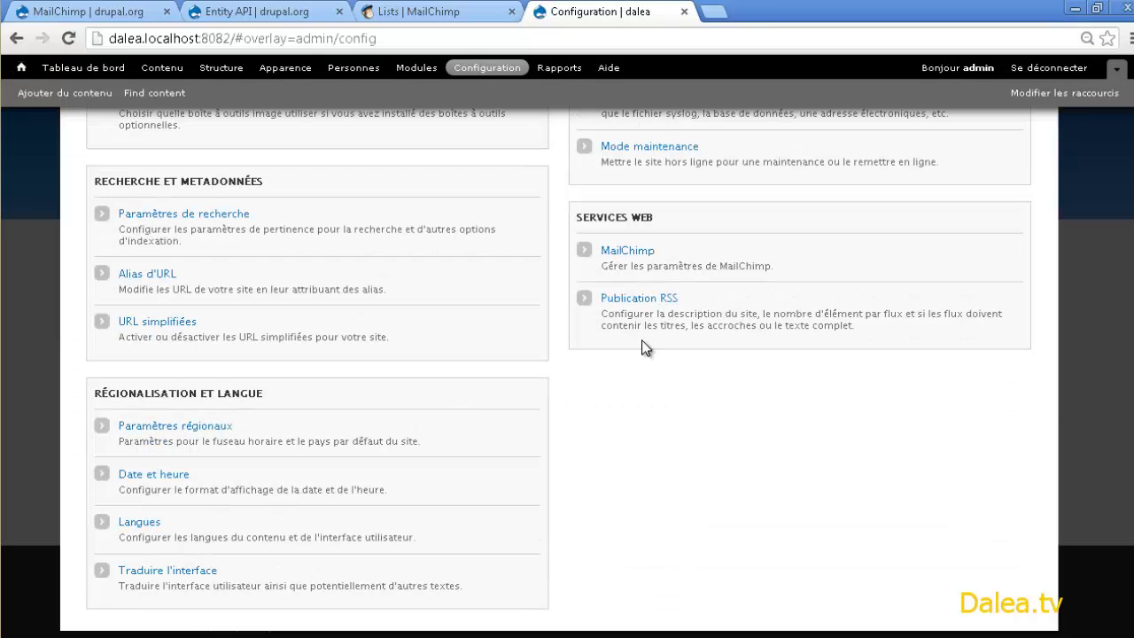
pyautogui.click(634, 252)
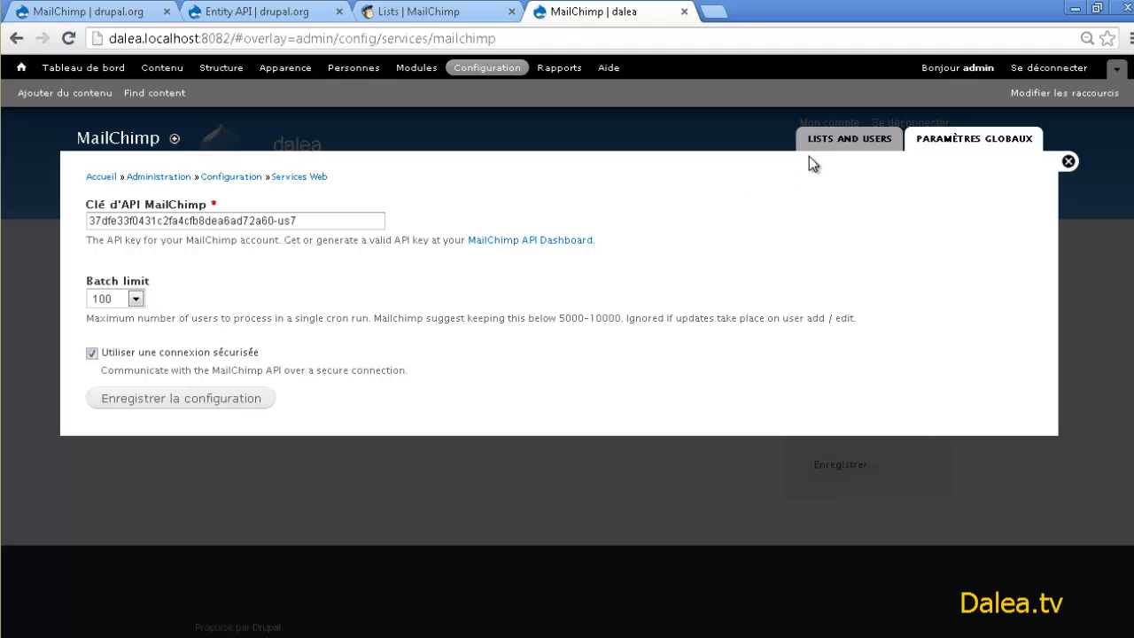
pyautogui.click(831, 140)
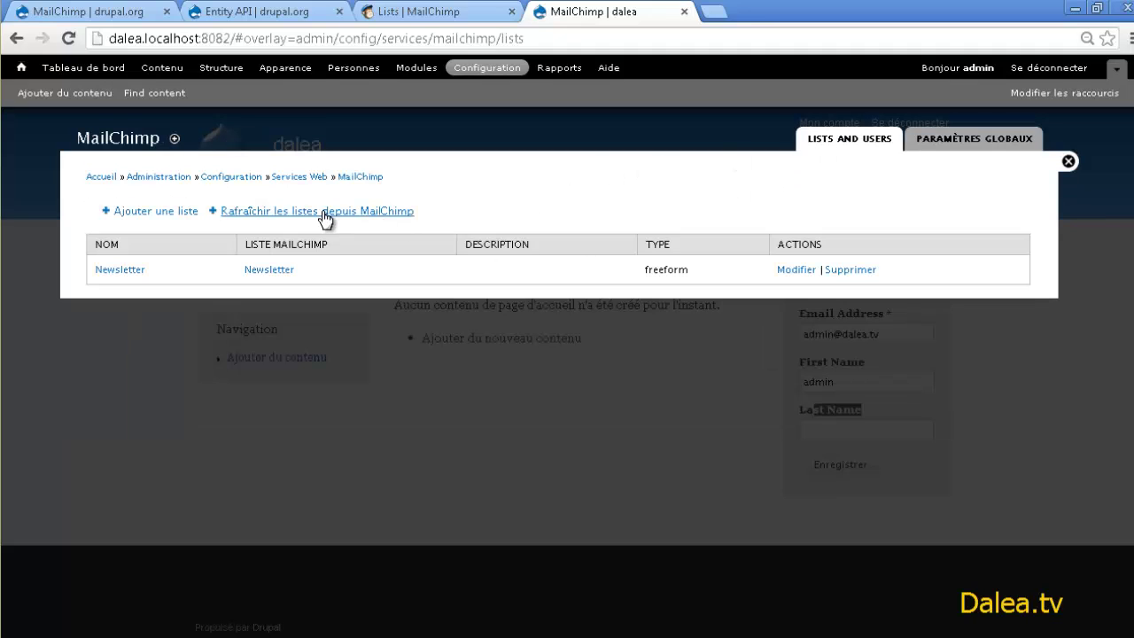
pyautogui.click(325, 215)
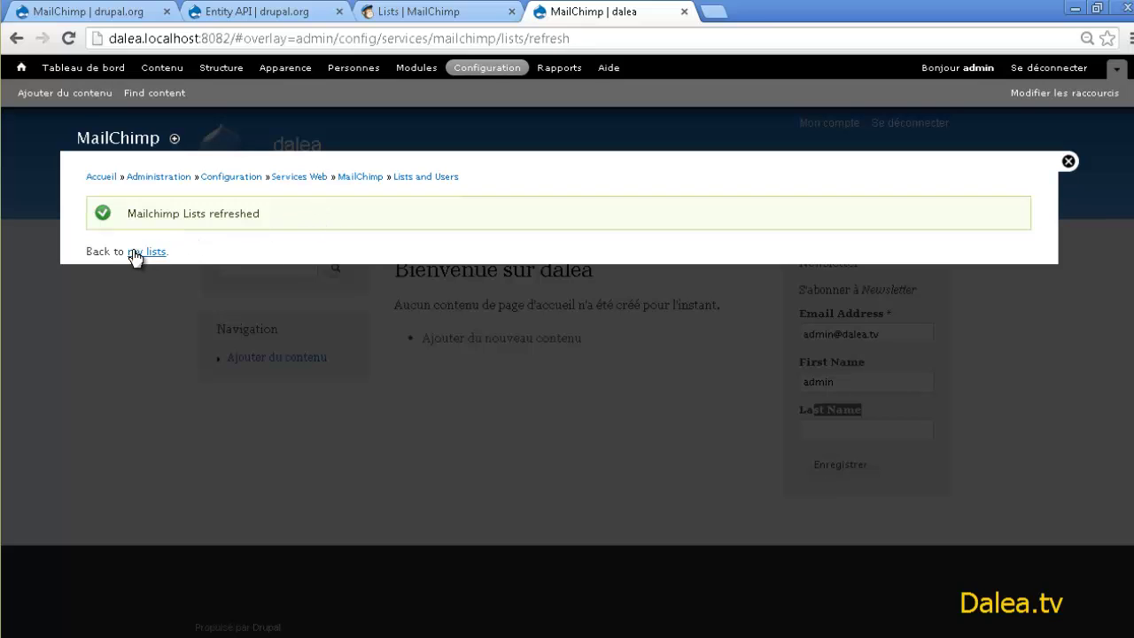
pyautogui.click(138, 252)
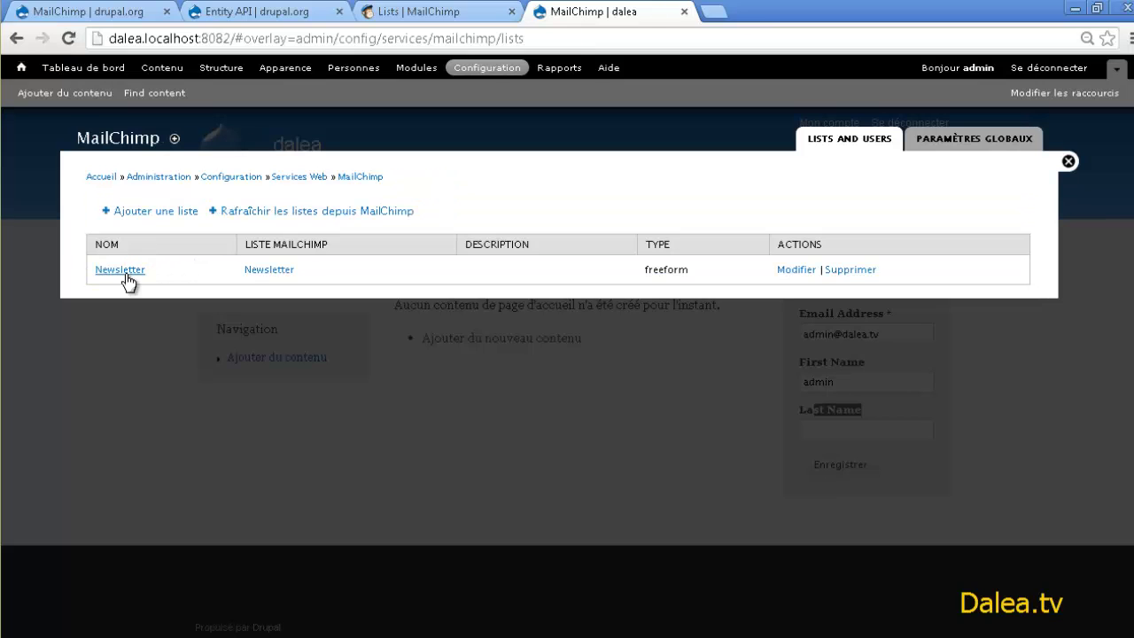
# - Edit the Newsletter list so Prénom is unmapped and Nom maps to Nom, then save
pyautogui.click(124, 271)
pyautogui.scroll(-8, 230, 372)
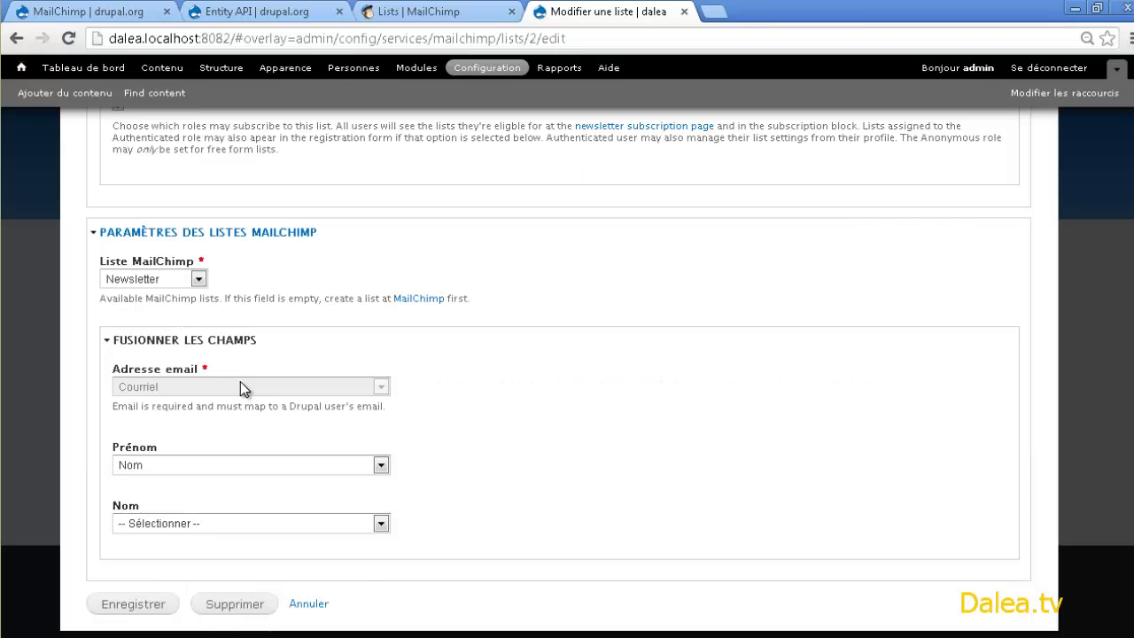
pyautogui.moveTo(110, 448); pyautogui.dragTo(156, 448)
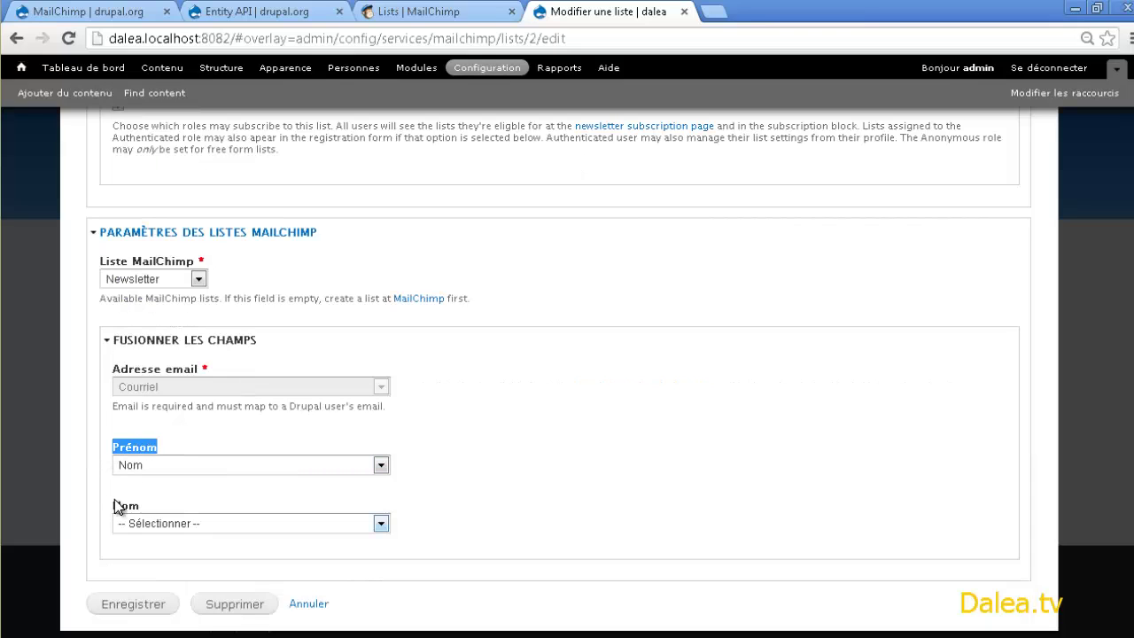
pyautogui.moveTo(113, 506); pyautogui.dragTo(142, 506)
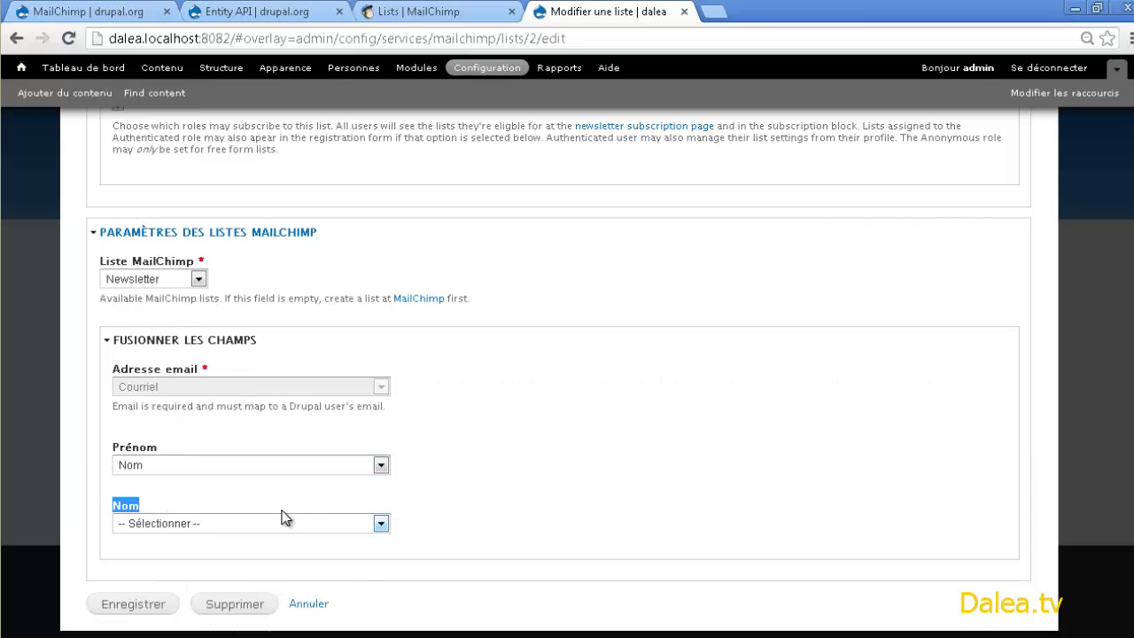
pyautogui.click(202, 465)
pyautogui.click(179, 192)
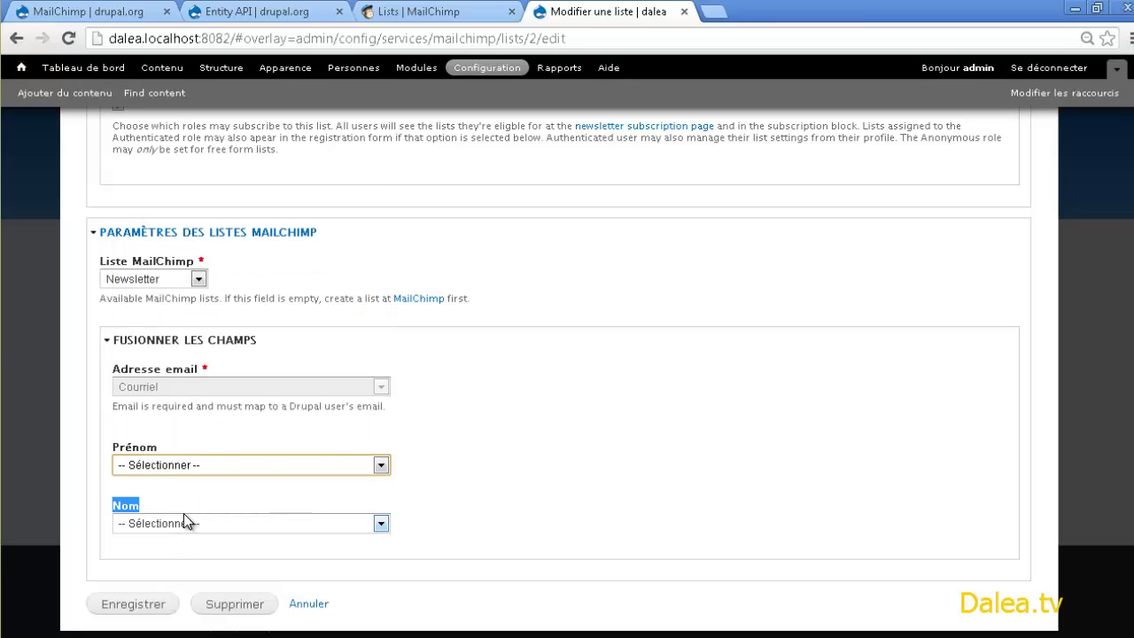
pyautogui.click(168, 522)
pyautogui.click(181, 274)
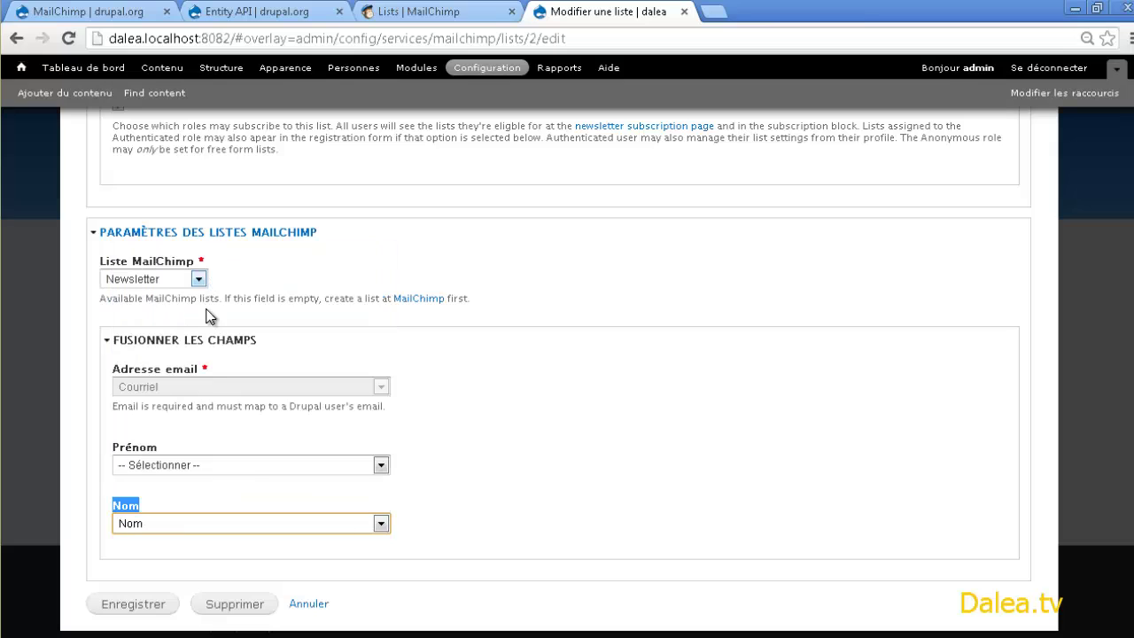
pyautogui.click(138, 605)
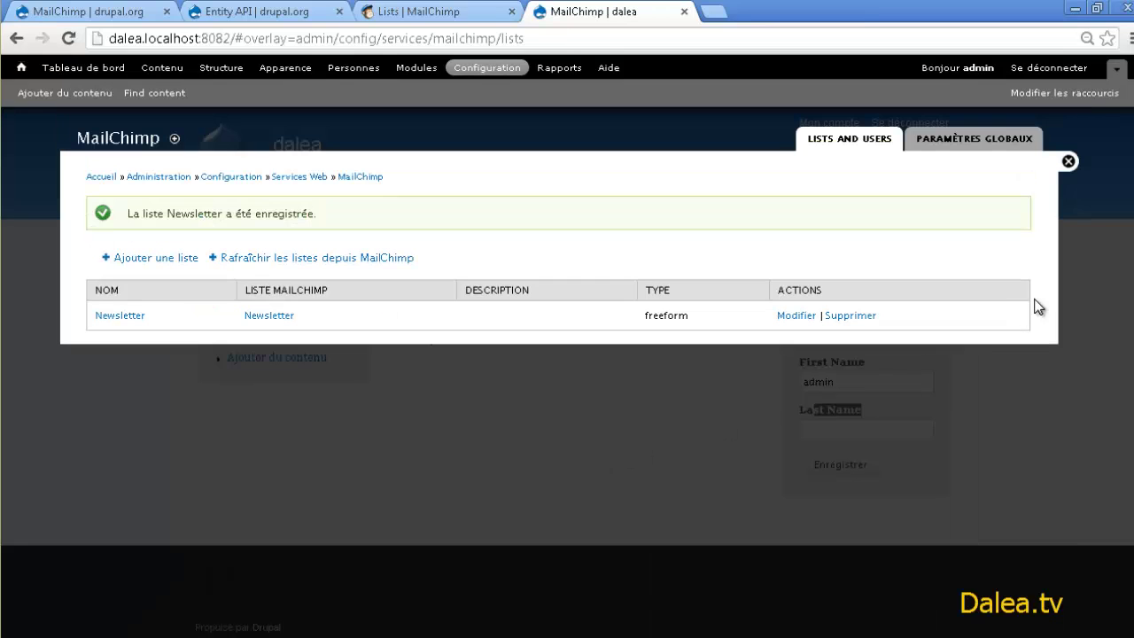
pyautogui.click(1068, 162)
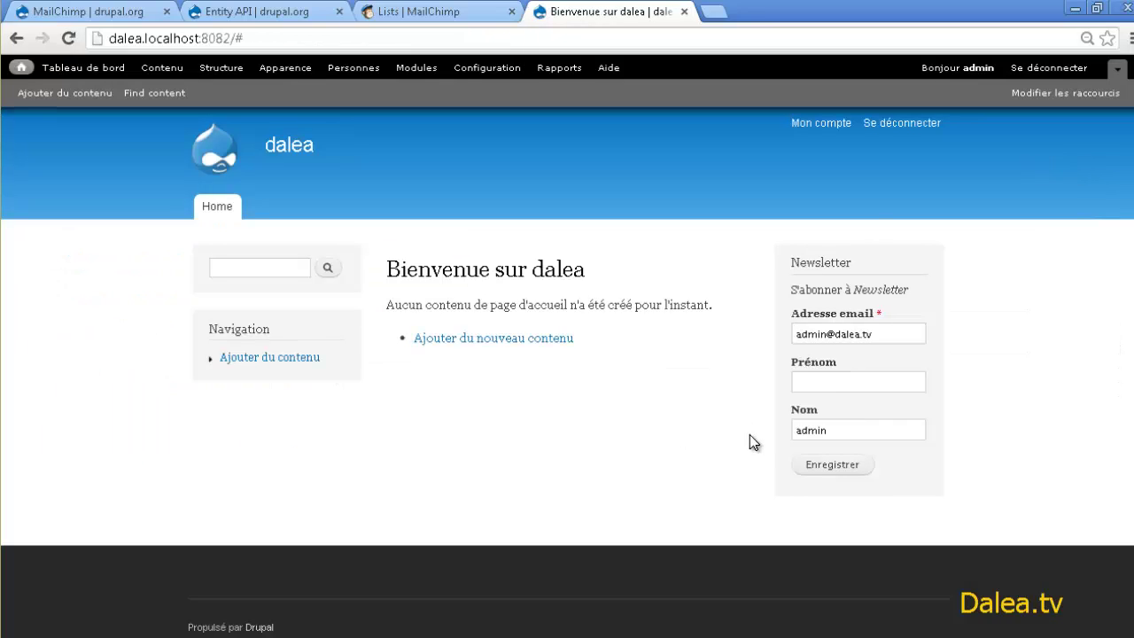
# - Submit a test signup in the Newsletter block with the contact's email, first name and last name
pyautogui.moveTo(881, 334); pyautogui.dragTo(734, 313)
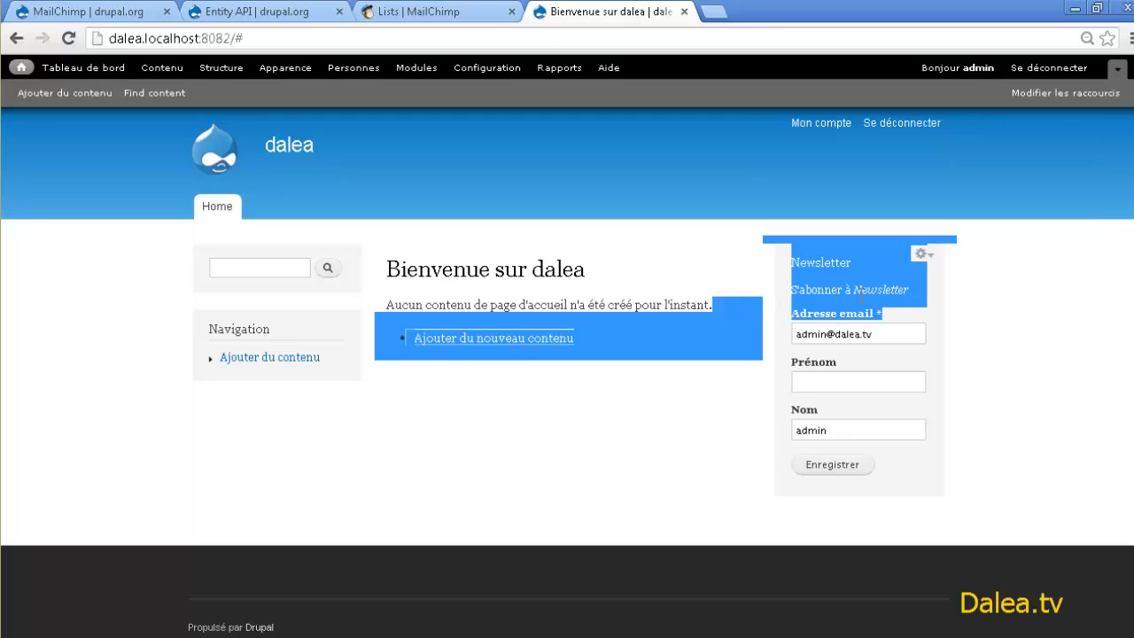
pyautogui.click(856, 328)
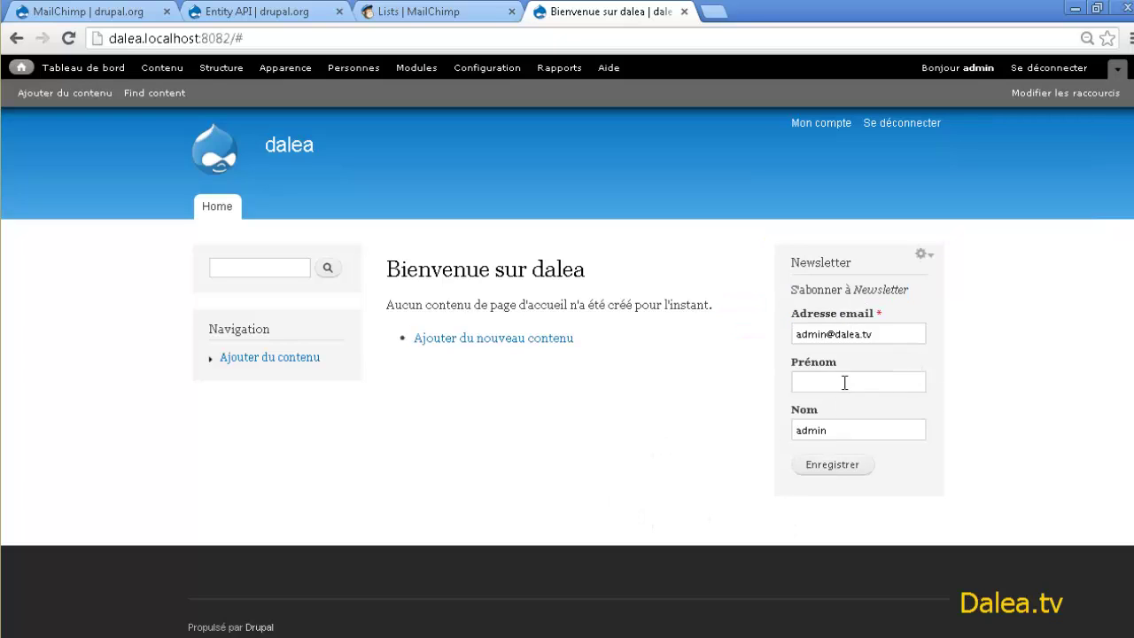
pyautogui.click(803, 385)
pyautogui.press('Return')
pyautogui.tripleClick(892, 413)
pyautogui.write('con')
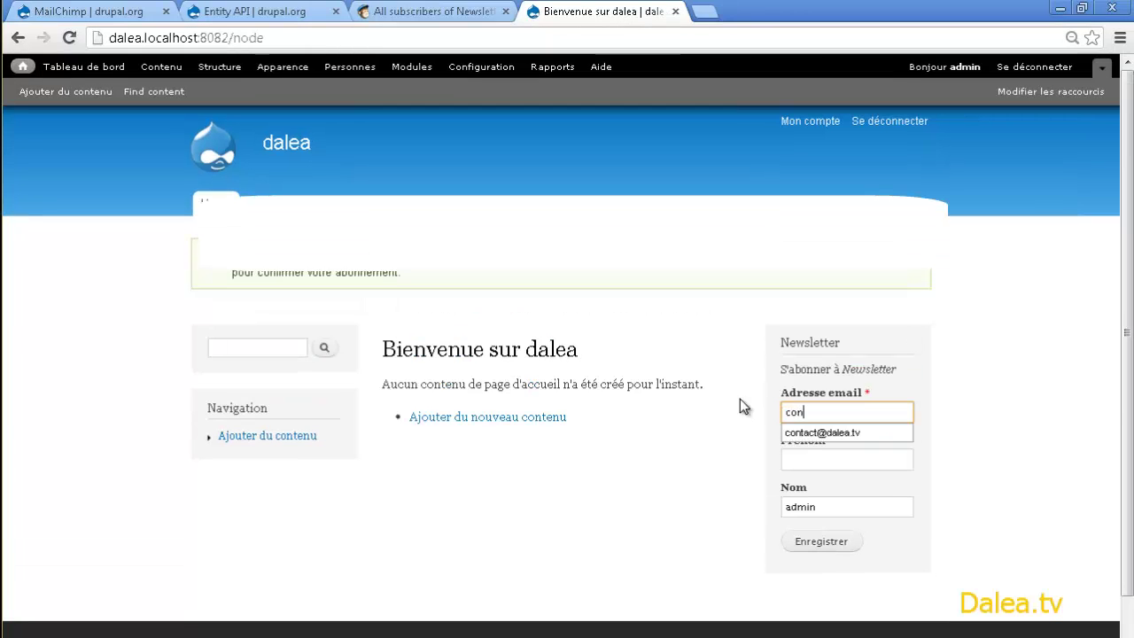
pyautogui.press('Down')
pyautogui.press('Tab')
pyautogui.press('Tab')
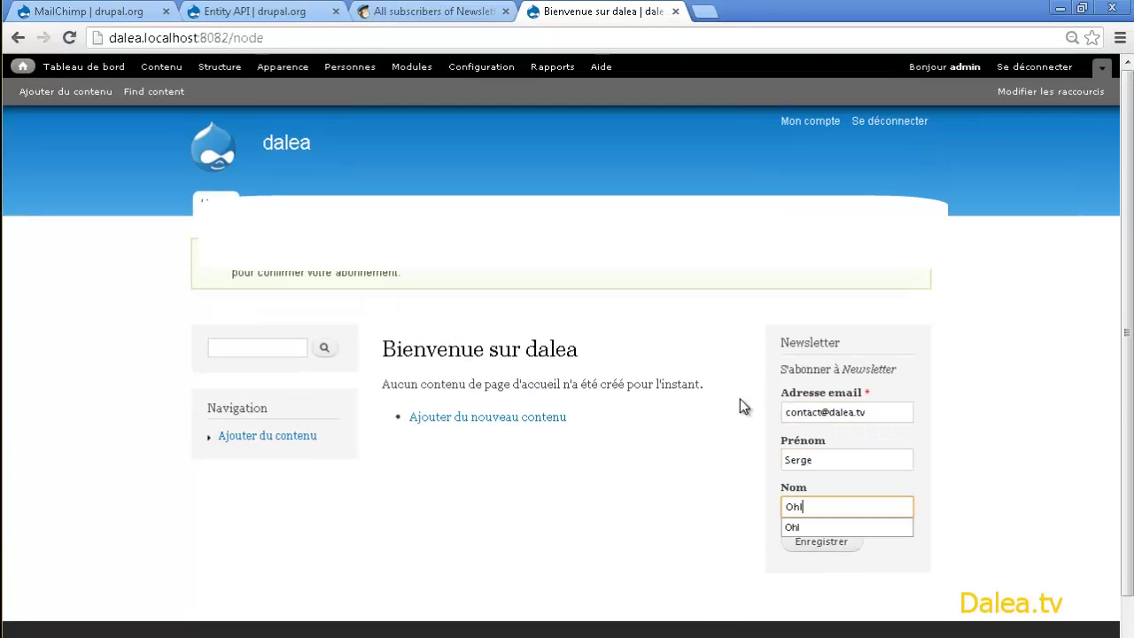
pyautogui.click(822, 542)
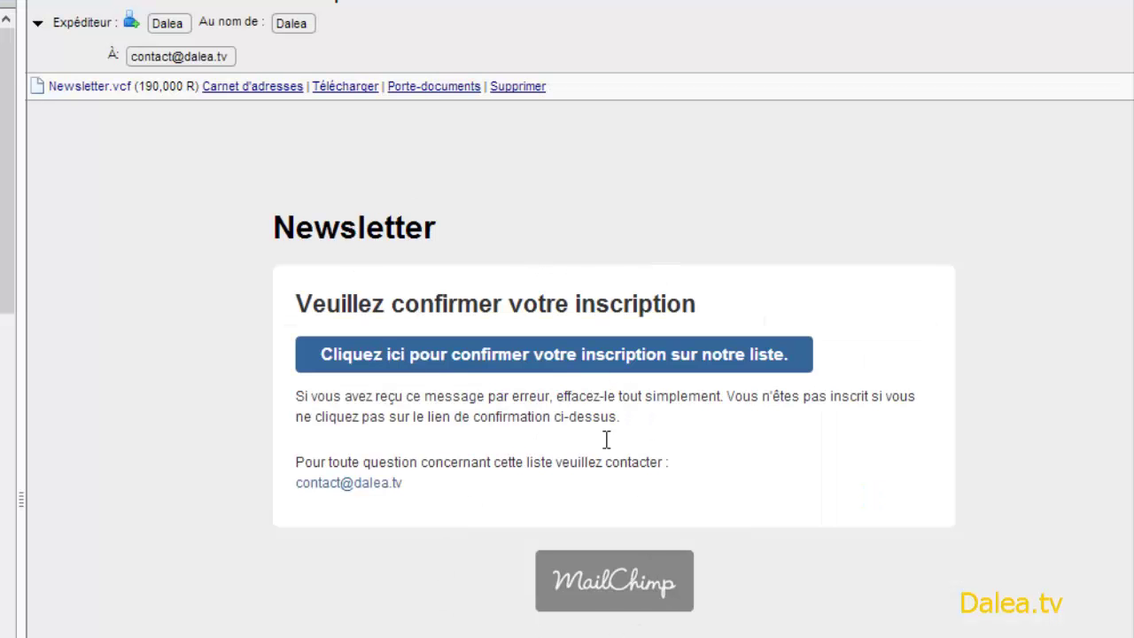
# - Confirm the subscription via the link in MailChimp's French confirmation e-mail
pyautogui.click(397, 359)
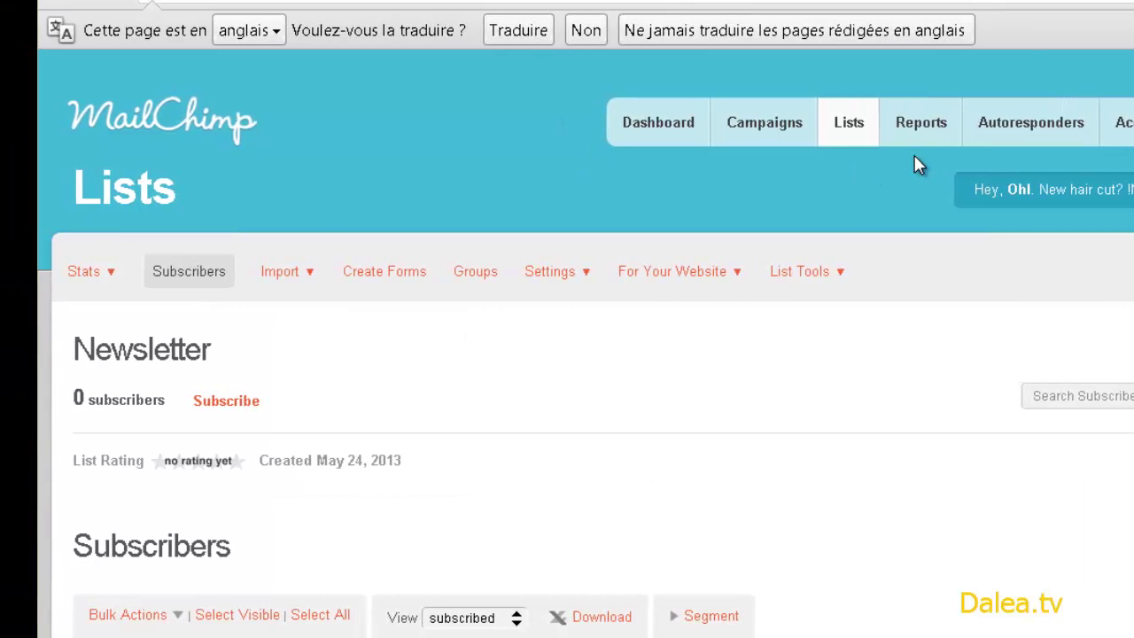
# - Open the Newsletter list's subscribers and view the new test subscriber's profile
pyautogui.click(813, 129)
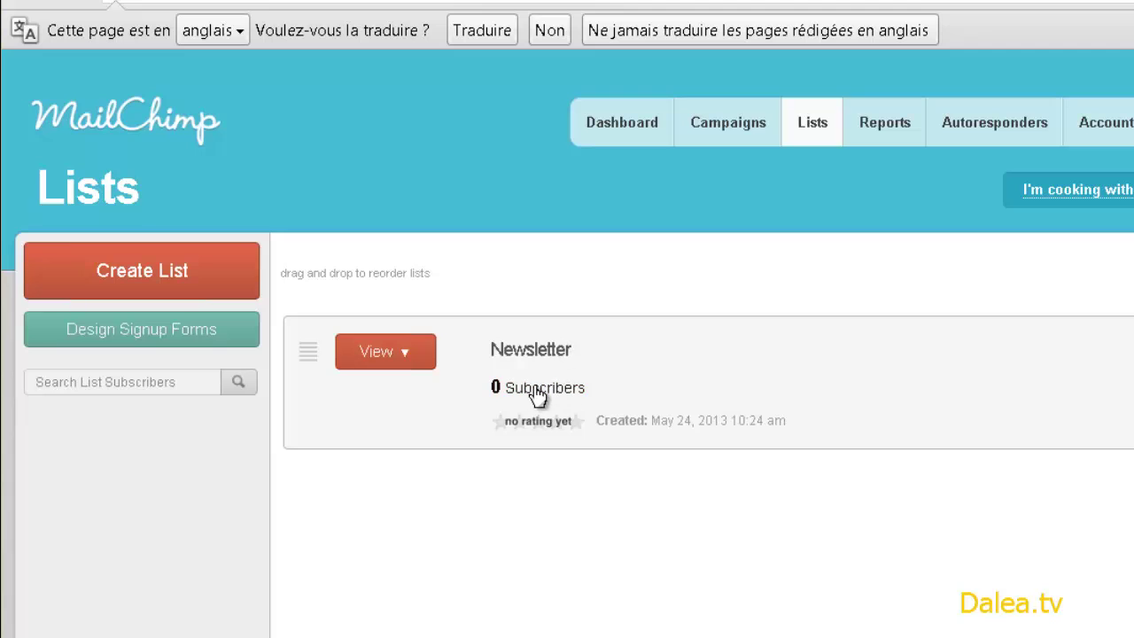
pyautogui.click(545, 359)
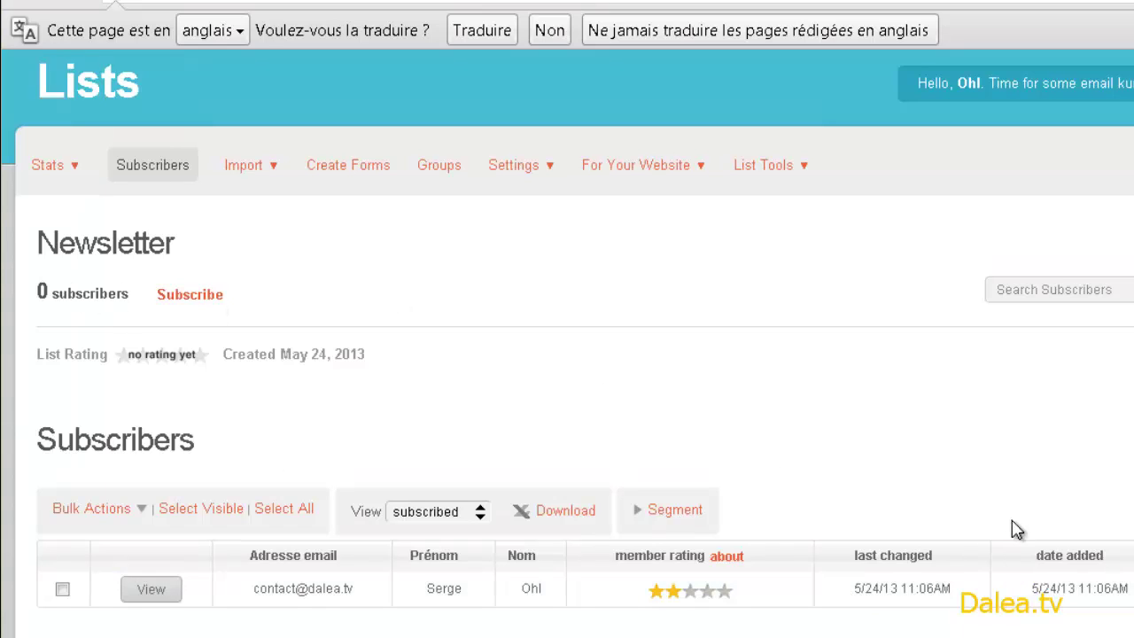
pyautogui.scroll(-3, 792, 465)
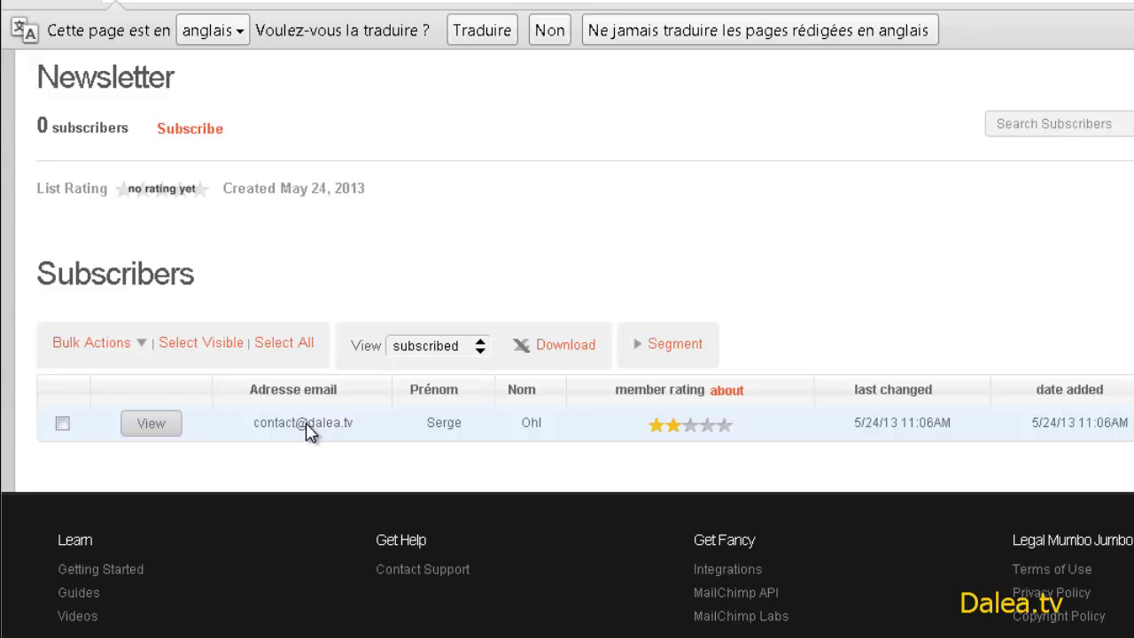
pyautogui.click(152, 433)
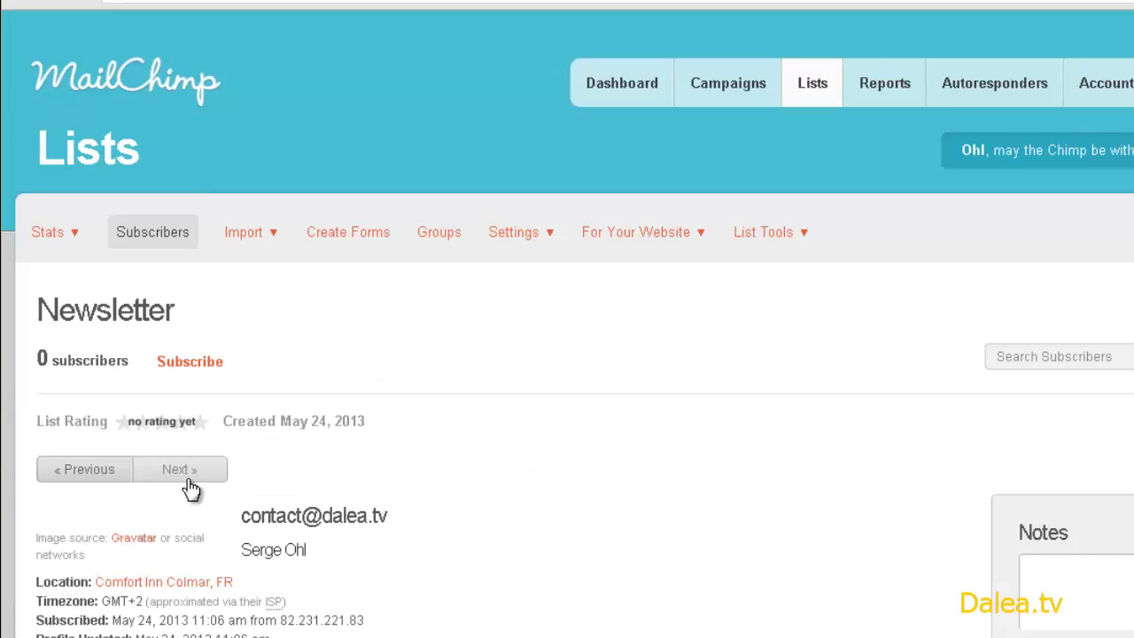
pyautogui.scroll(-3, 189, 489)
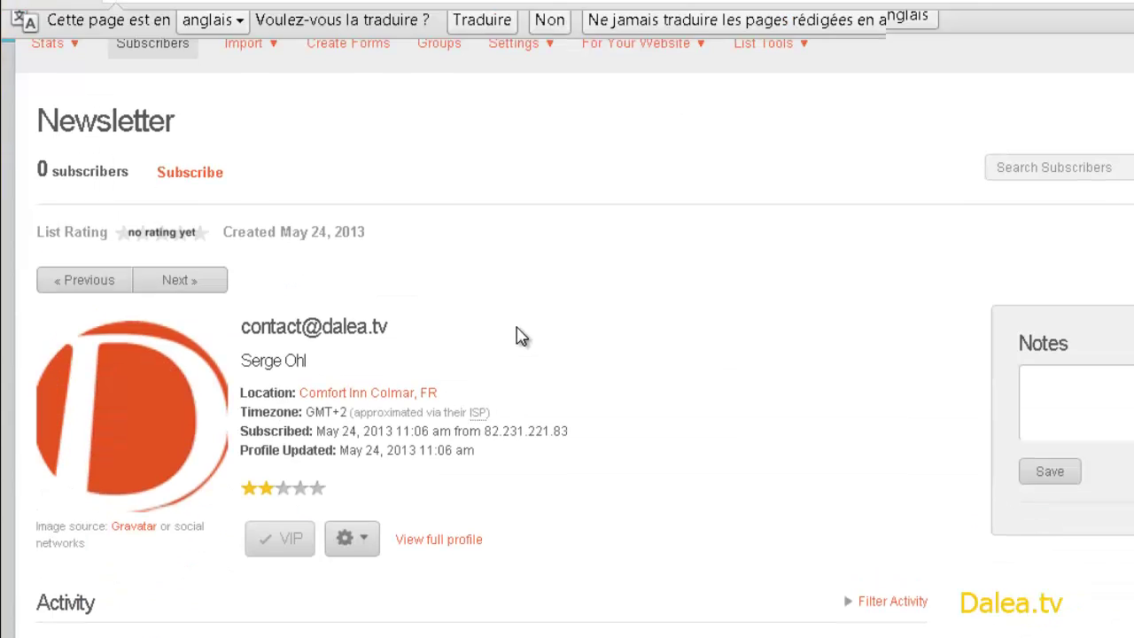